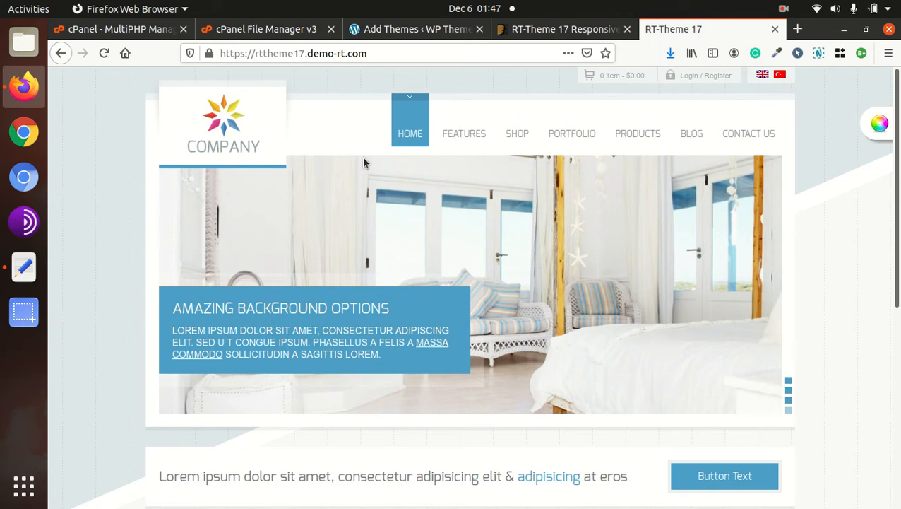
Examine the RT-Theme 17 item page on ThemeForest, from its title down to the sales and update details.
click(561, 32)
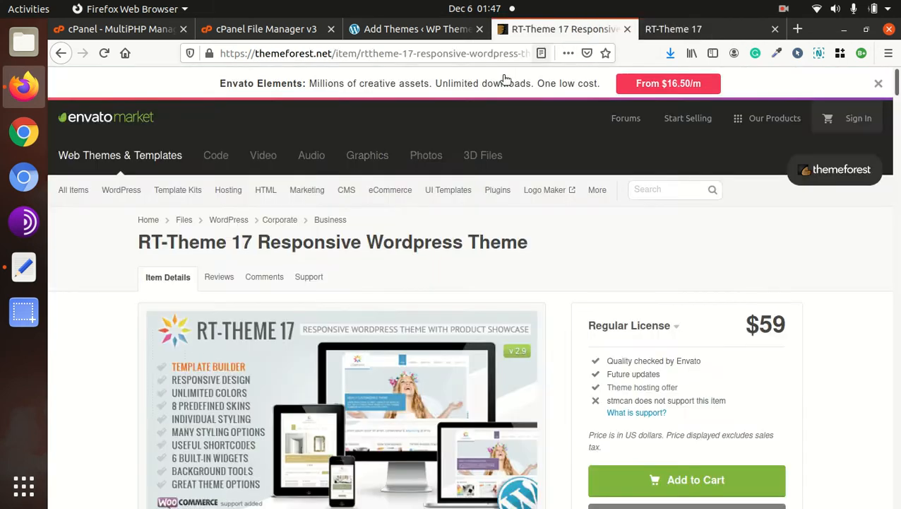
drag(132, 240, 438, 244)
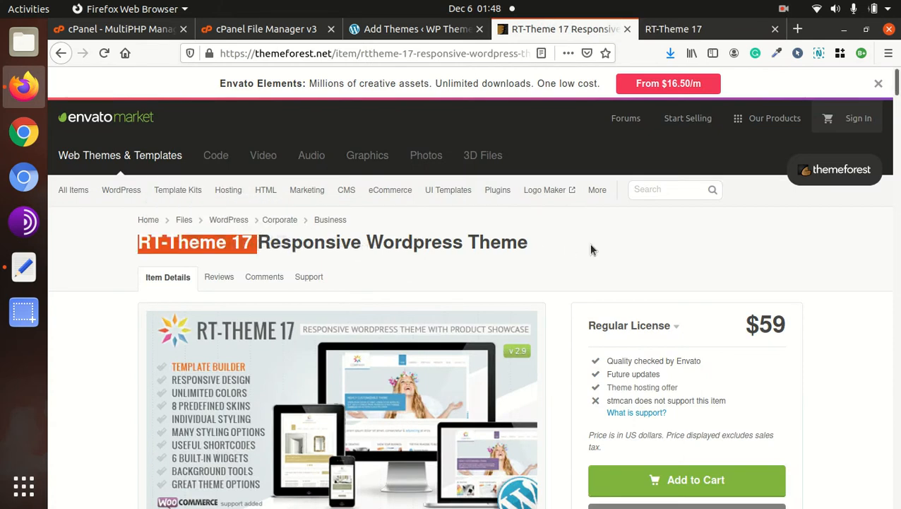
scroll(592, 248, down, 6)
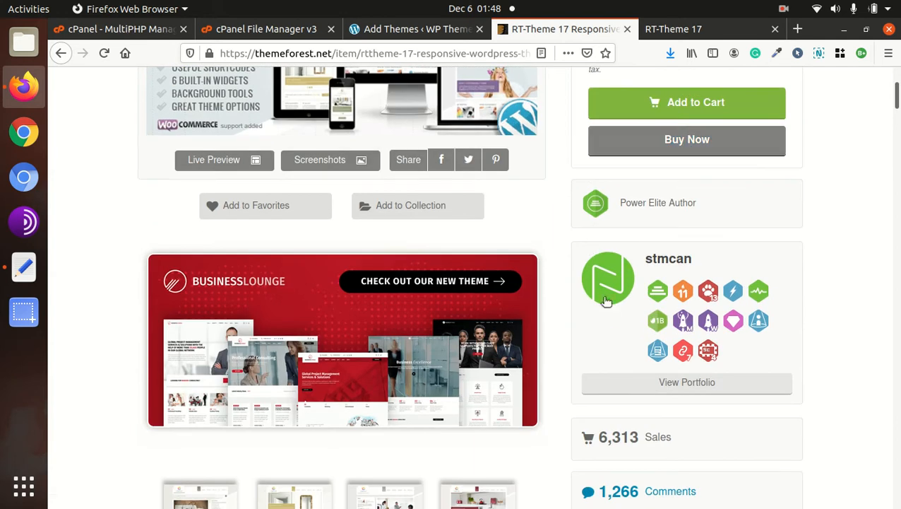
scroll(609, 308, down, 3)
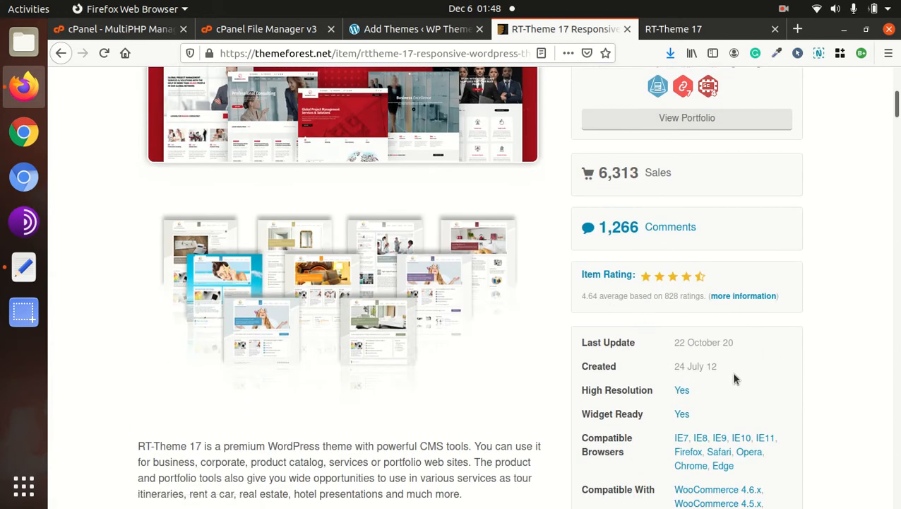
Check the last update date and the author status of RT-Theme 17 on its item page.
triple_click(670, 379)
drag(746, 344, 676, 345)
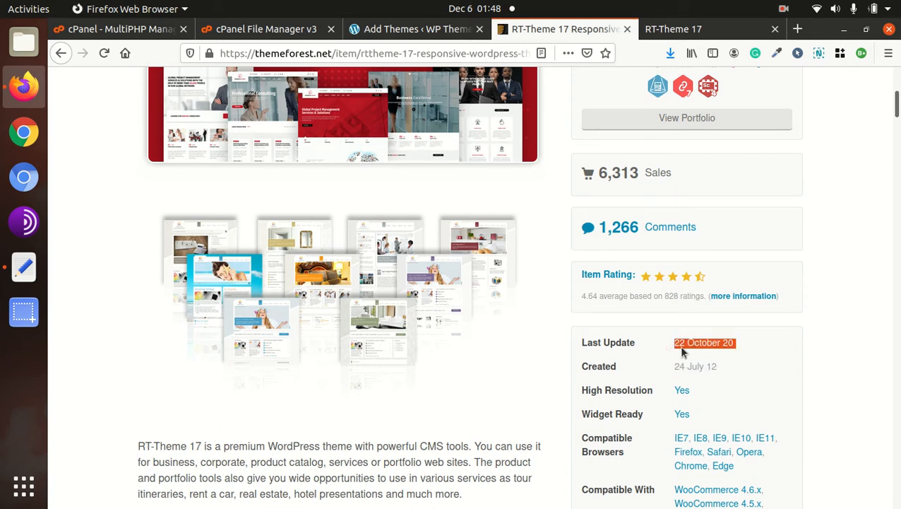
click(749, 347)
drag(749, 346, 670, 344)
scroll(628, 368, up, 3)
scroll(634, 361, up, 2)
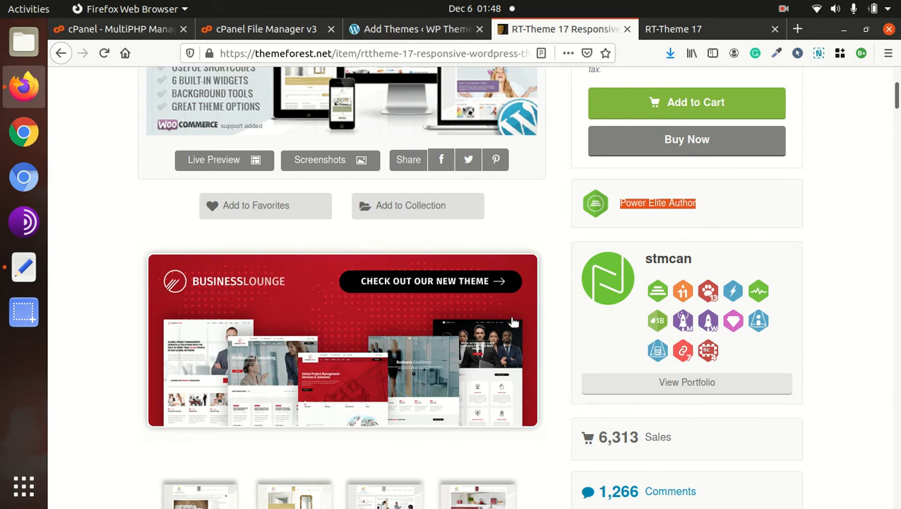
scroll(517, 312, up, 5)
Switch to the RT-Theme 17 live demo and look over its navigation menus and home page.
click(650, 29)
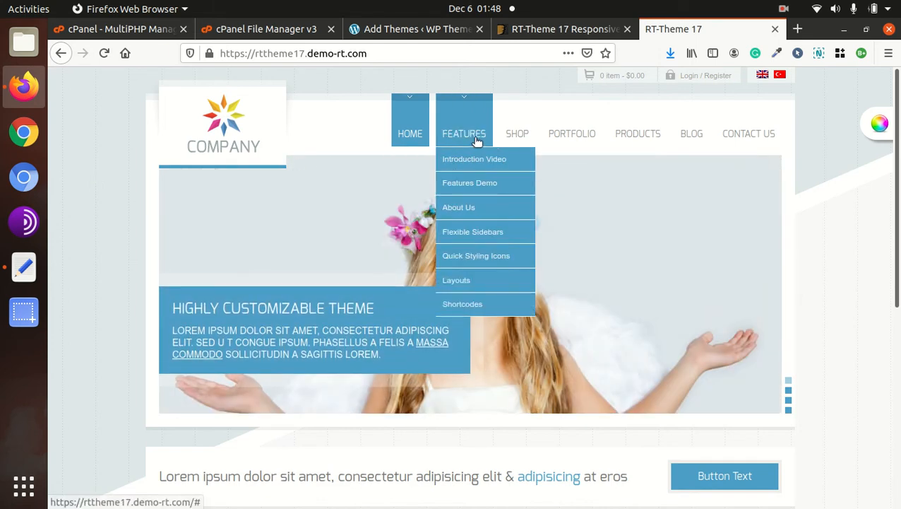
mouse_move(570, 136)
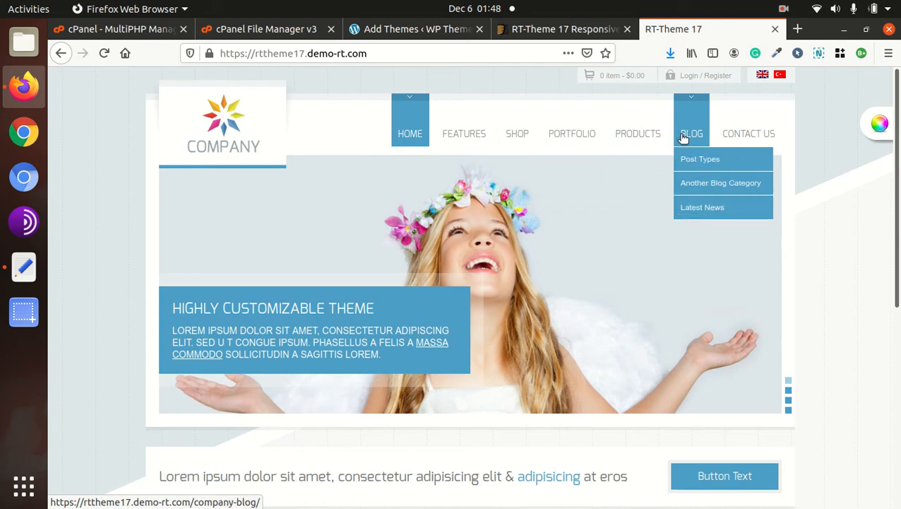
mouse_move(455, 138)
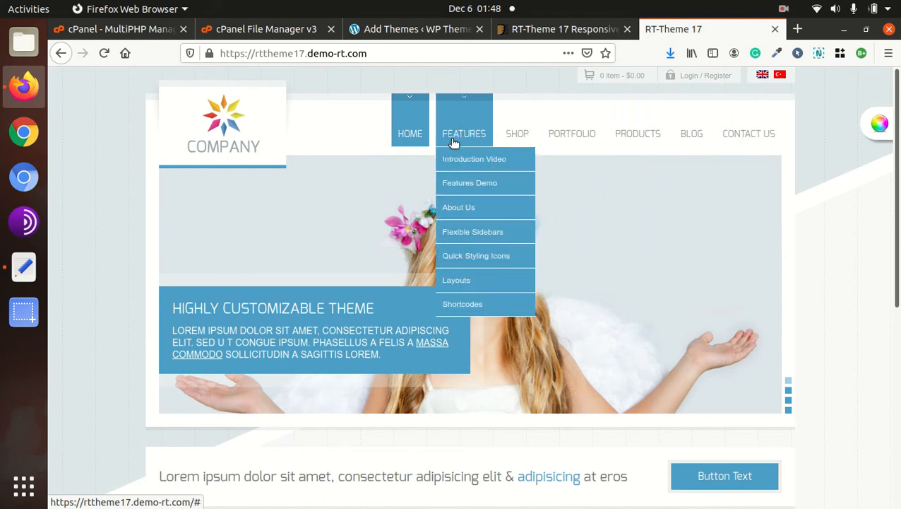
scroll(452, 137, down, 5)
scroll(453, 143, up, 3)
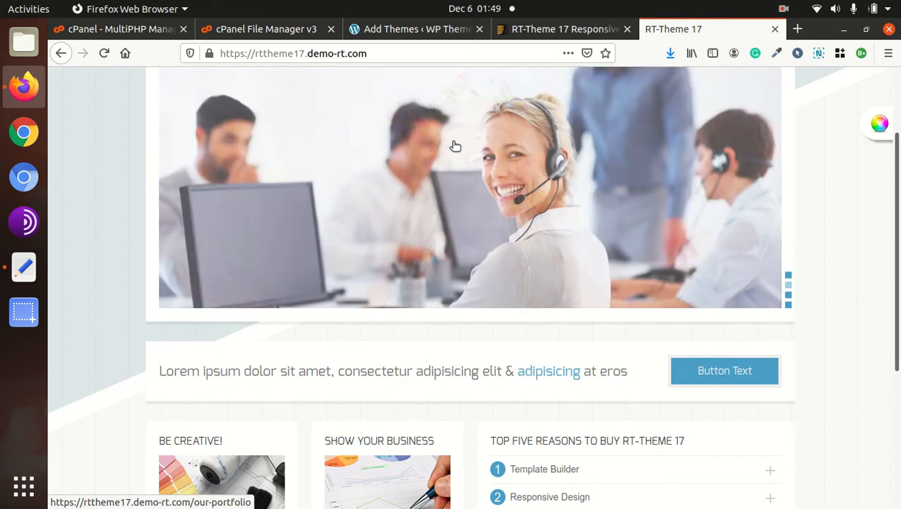
scroll(411, 111, up, 3)
Open the Digital Cameras category of the demo shop and look through its products.
mouse_move(520, 144)
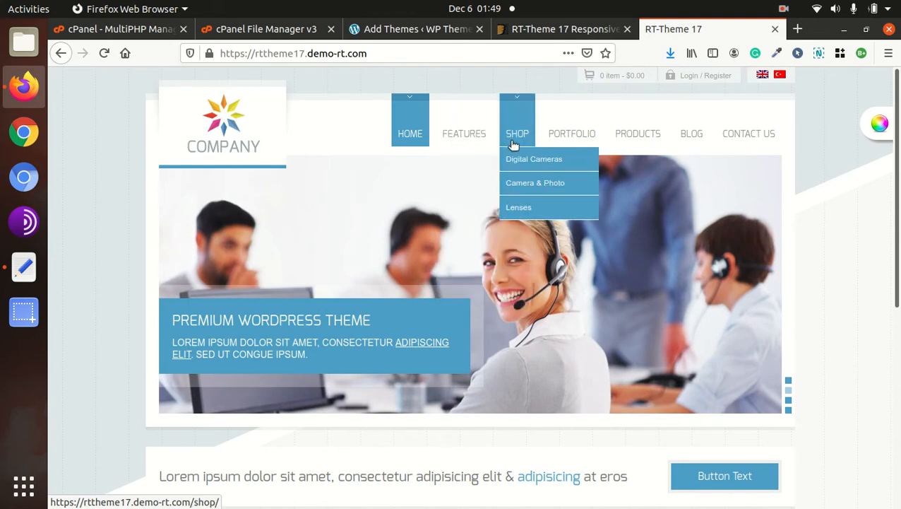
mouse_move(524, 166)
click(524, 166)
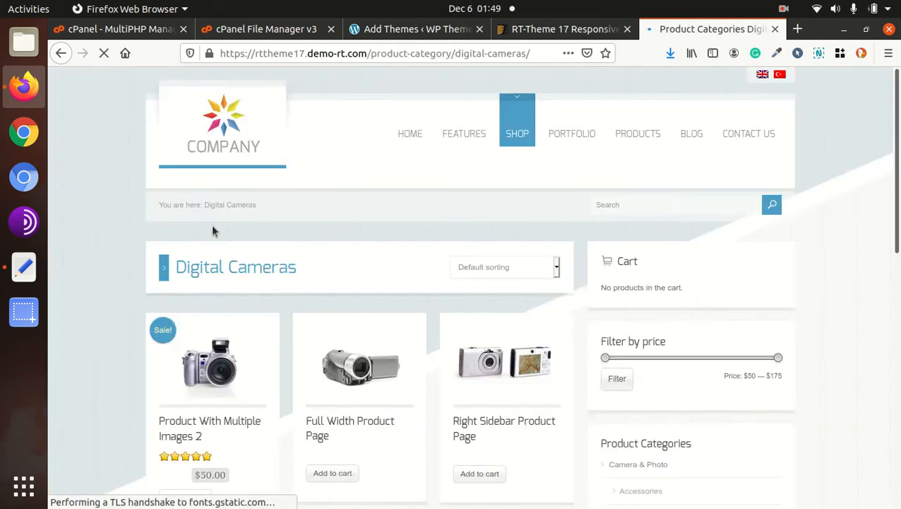
scroll(287, 278, down, 3)
scroll(302, 267, down, 5)
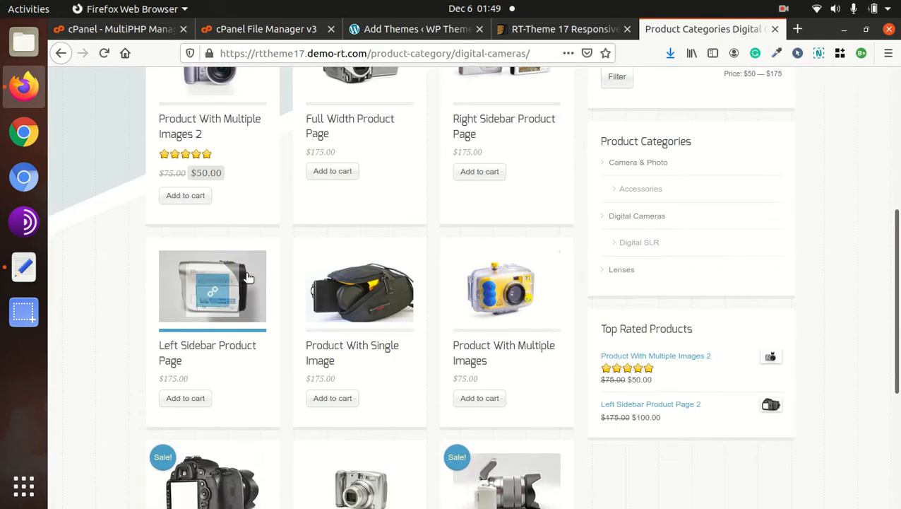
scroll(406, 278, up, 4)
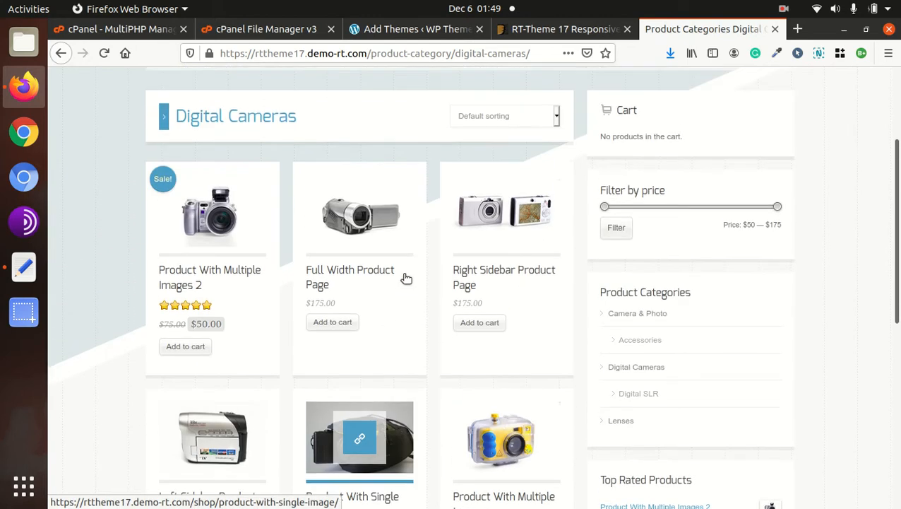
View the Product With Multiple Images 2 page and the Product Category 1 listing in the demo.
click(205, 275)
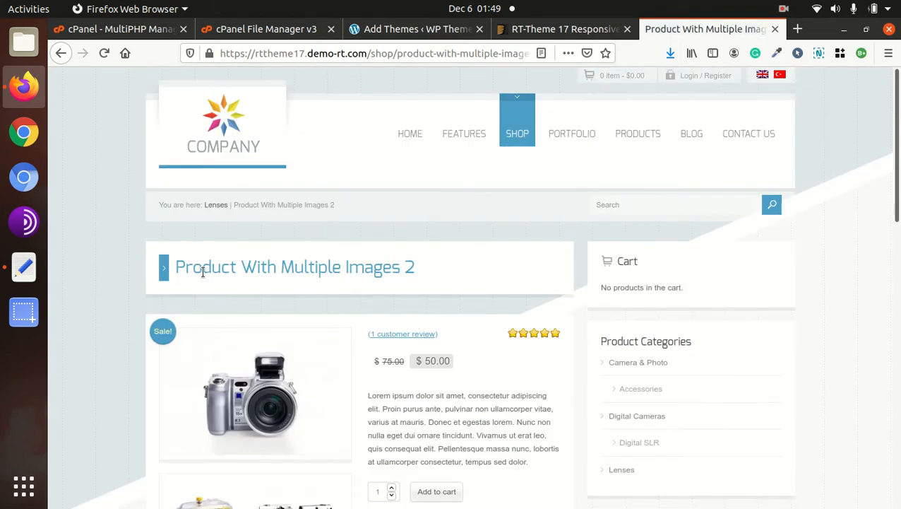
mouse_move(638, 145)
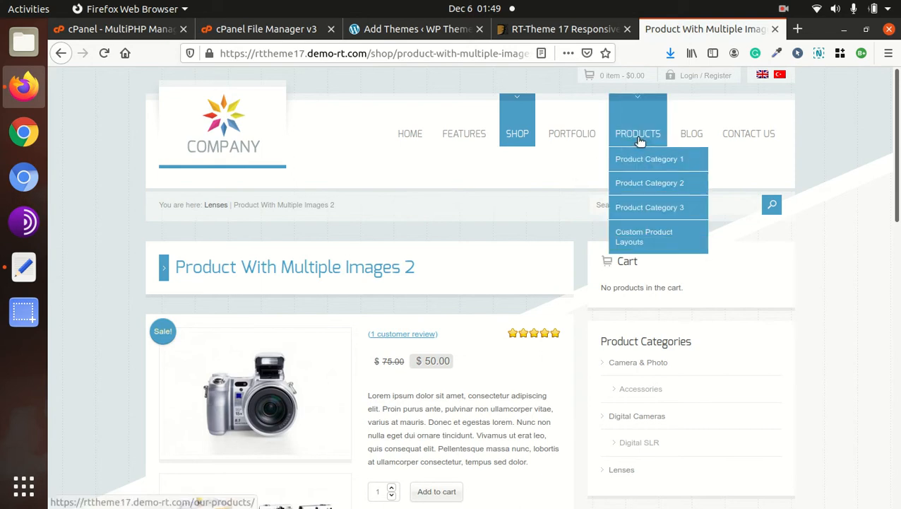
click(640, 161)
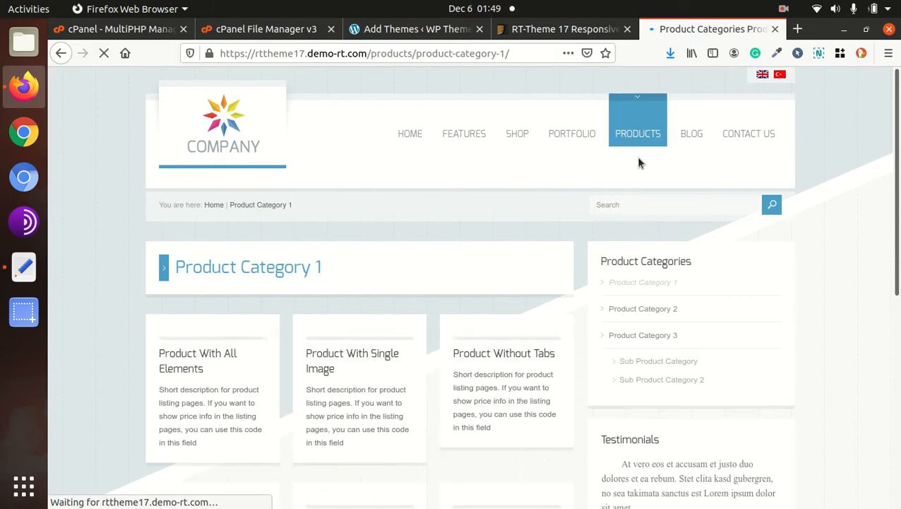
scroll(407, 272, down, 3)
scroll(412, 267, up, 3)
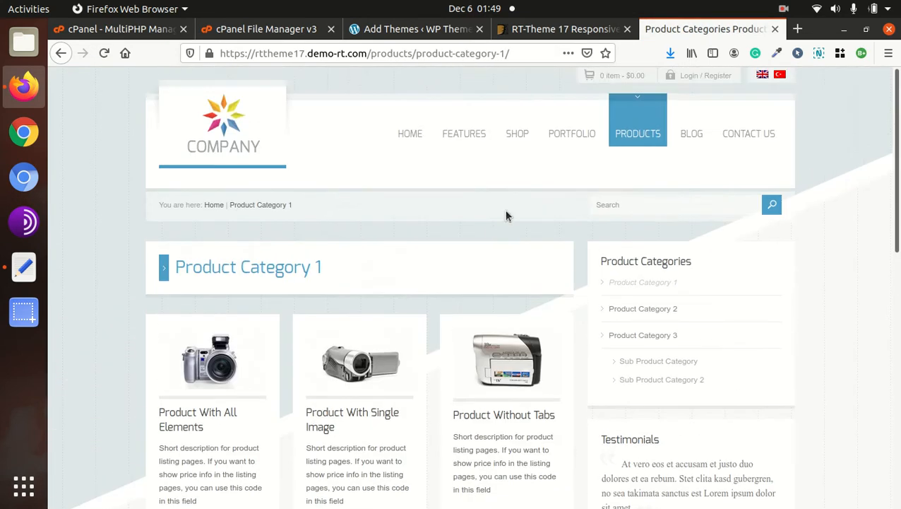
Return to the demo's home page and look over its content sections.
click(409, 134)
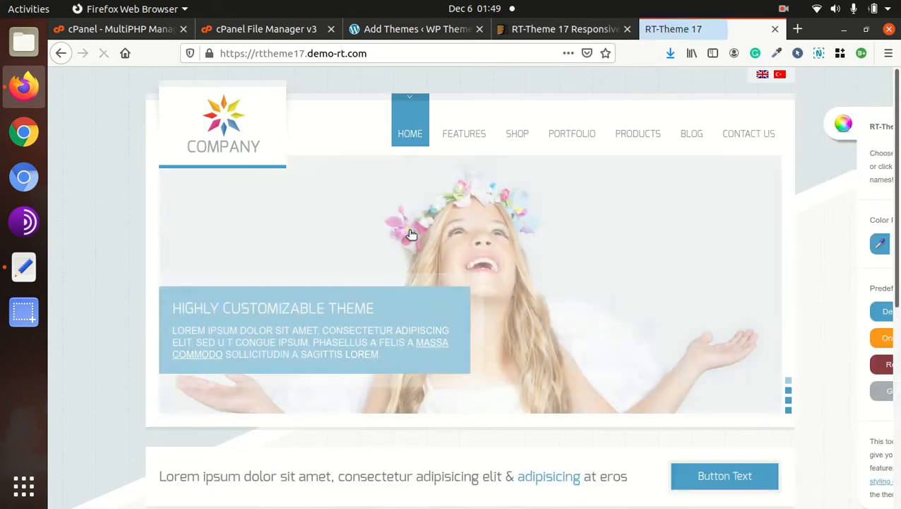
scroll(440, 274, down, 3)
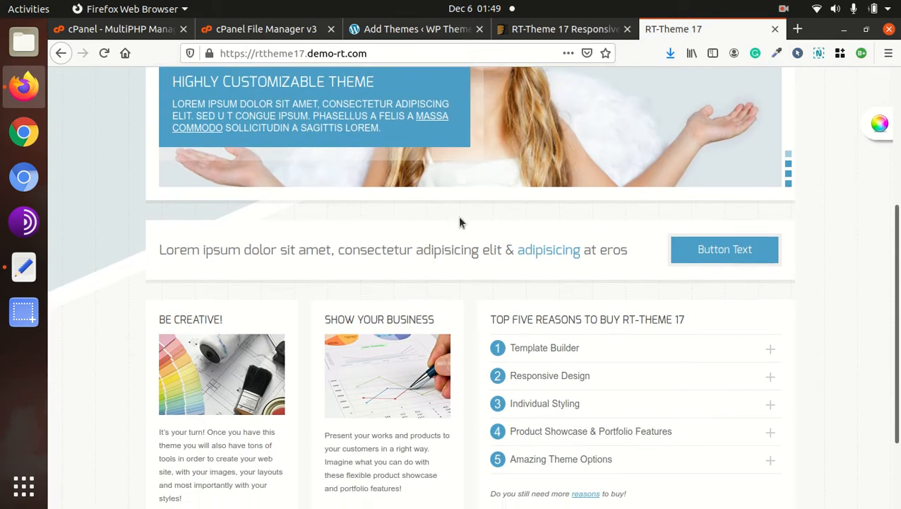
scroll(456, 212, up, 3)
Open Home Page Sample 2 and show the third page of its product showcase.
mouse_move(421, 103)
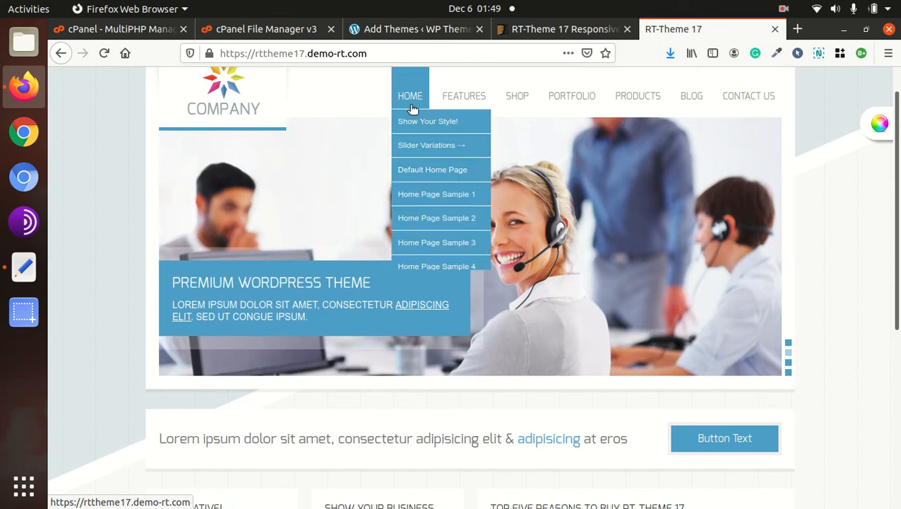
click(422, 221)
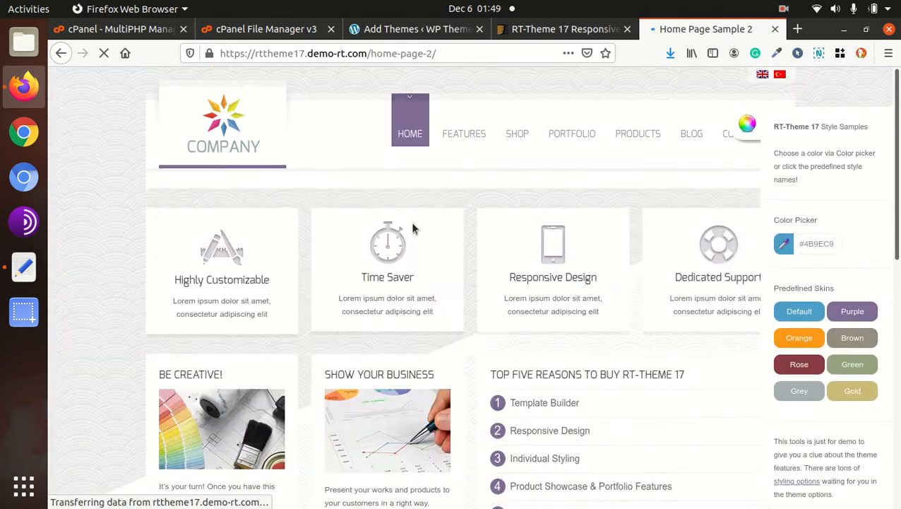
scroll(420, 293, down, 8)
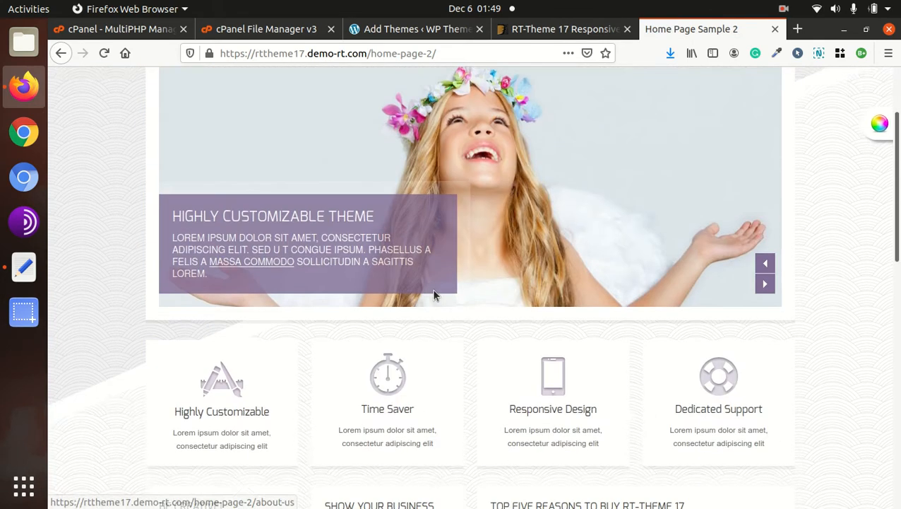
scroll(432, 292, down, 5)
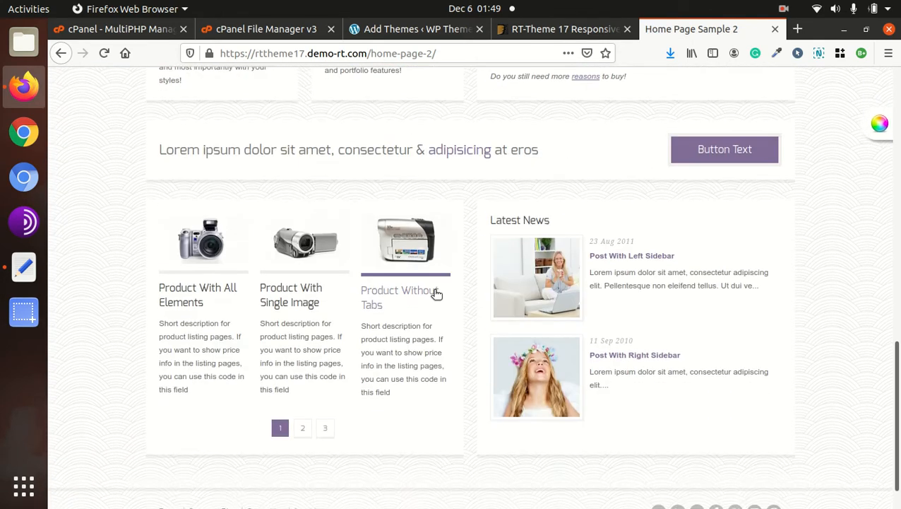
click(325, 386)
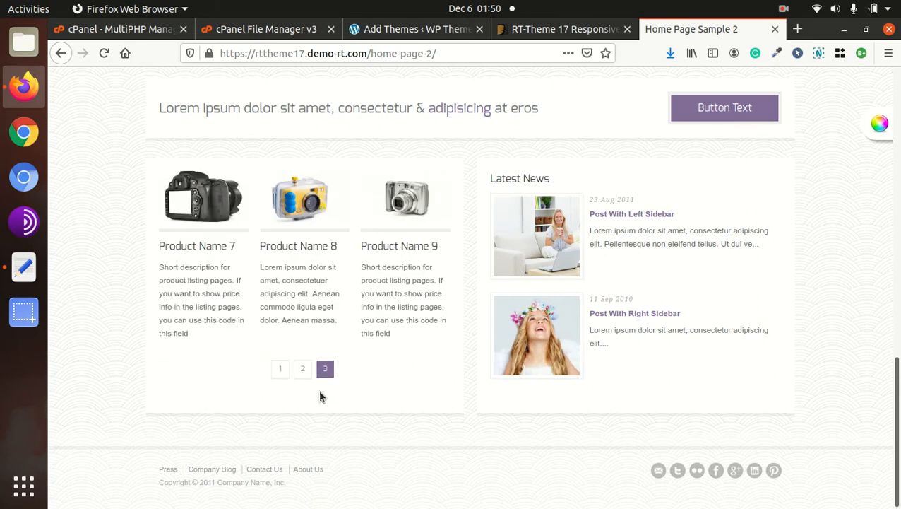
scroll(319, 397, up, 10)
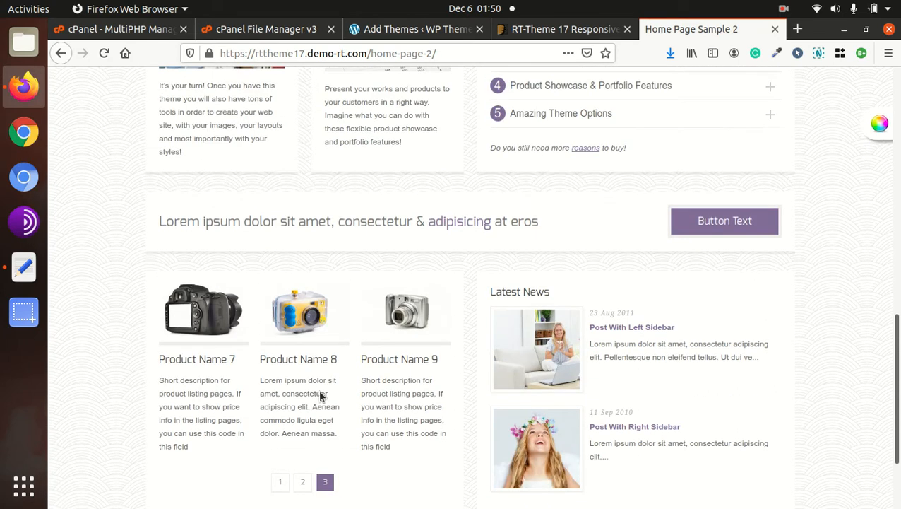
Open the demo's Four Columns Portfolio page and look through its portfolio items.
scroll(319, 396, up, 3)
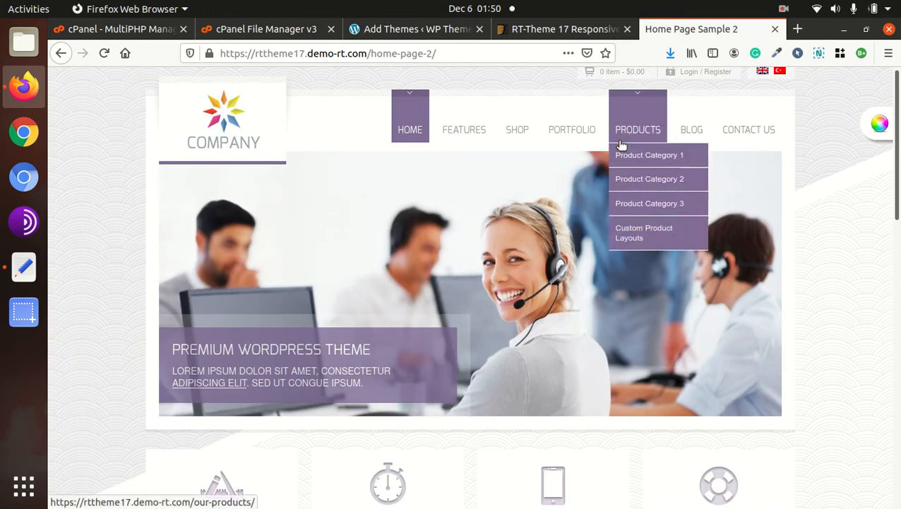
mouse_move(593, 141)
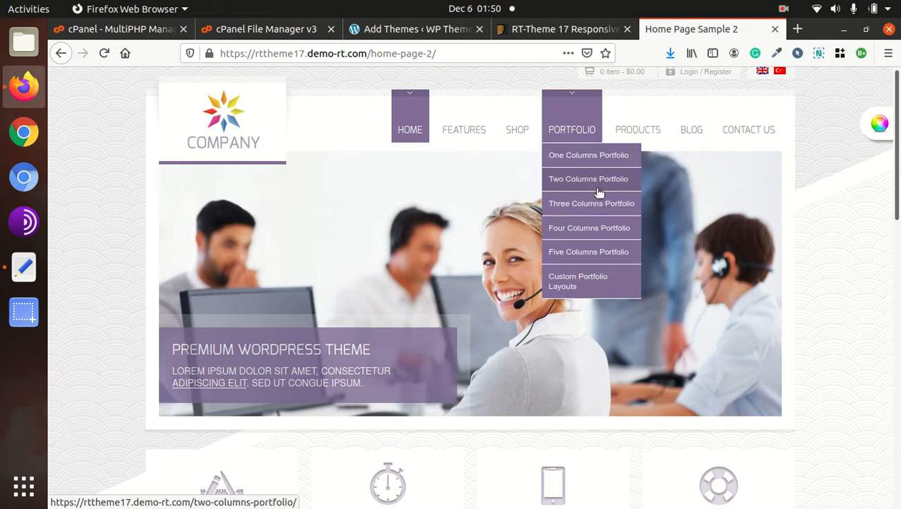
click(586, 234)
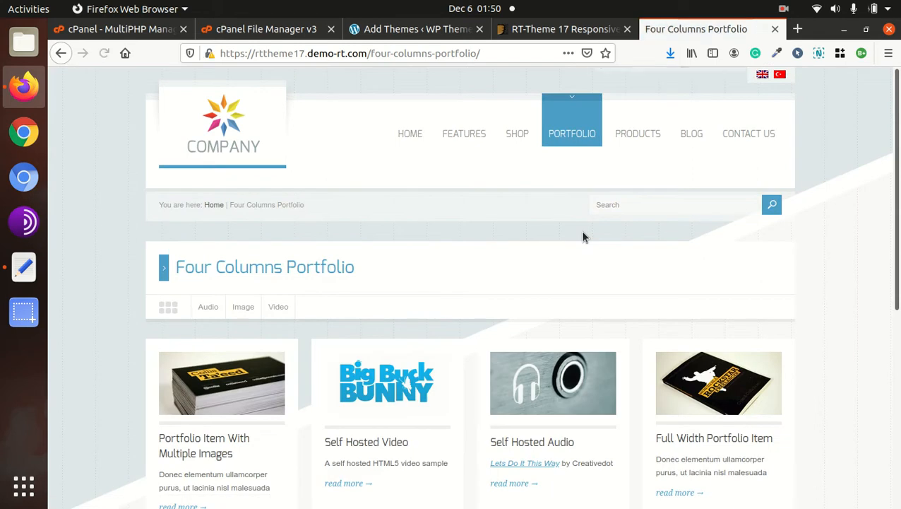
scroll(584, 237, down, 5)
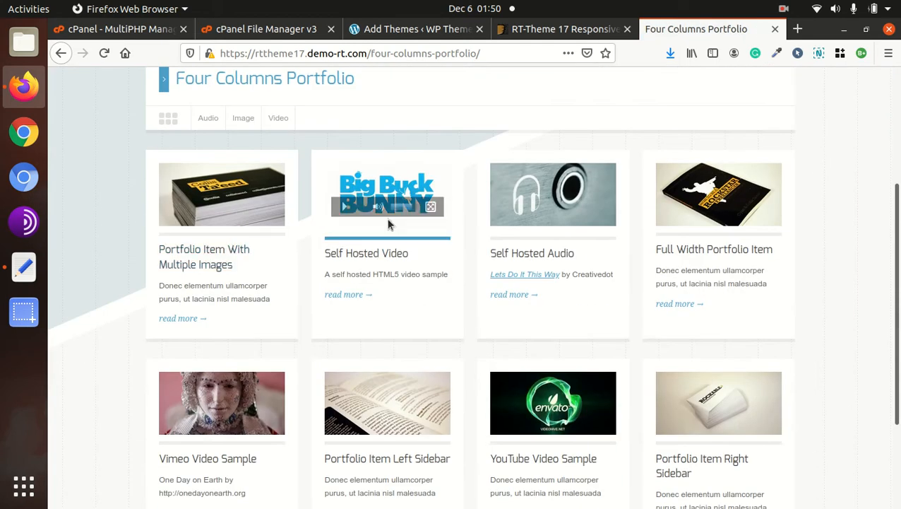
scroll(749, 216, down, 3)
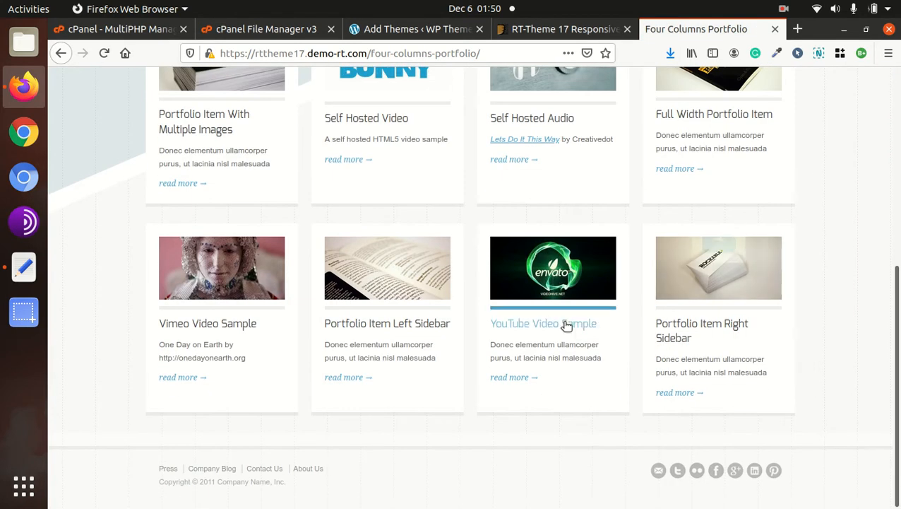
scroll(572, 318, up, 5)
scroll(563, 324, up, 3)
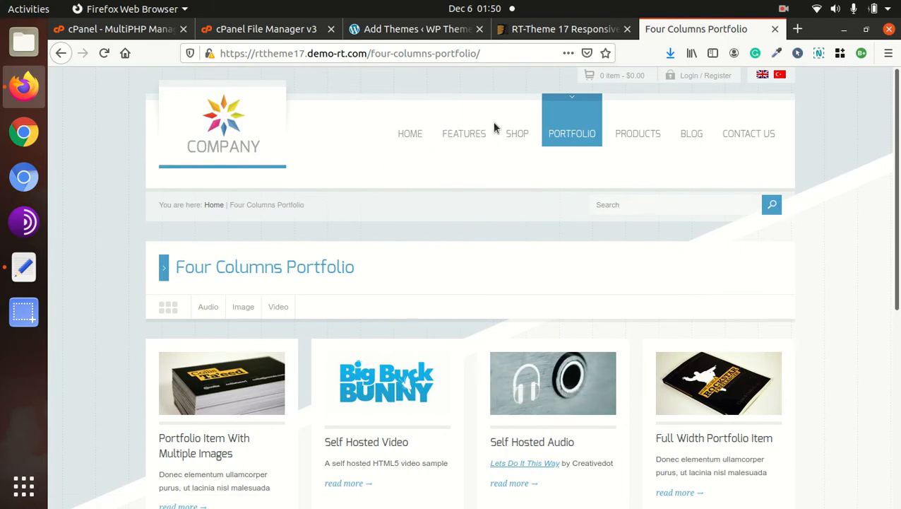
Switch to the WordPress admin of the WP Themes site and open the site's front page.
click(413, 34)
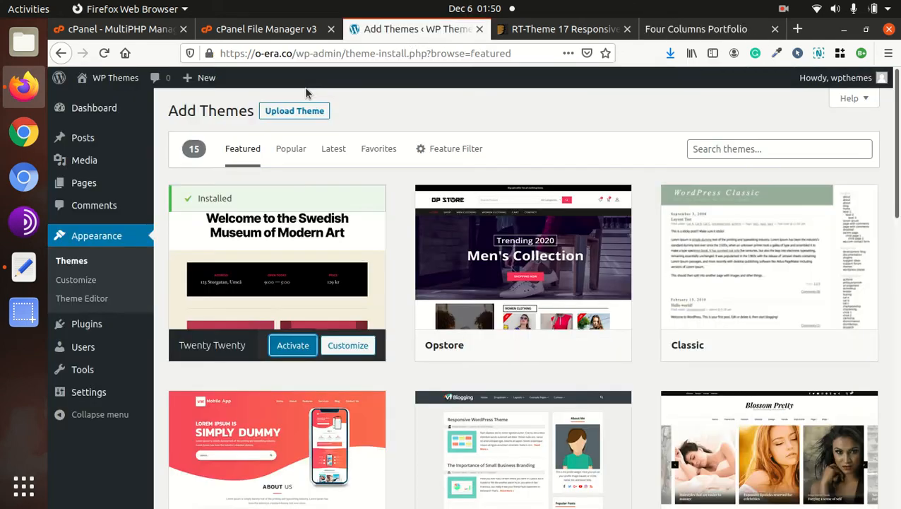
mouse_move(94, 112)
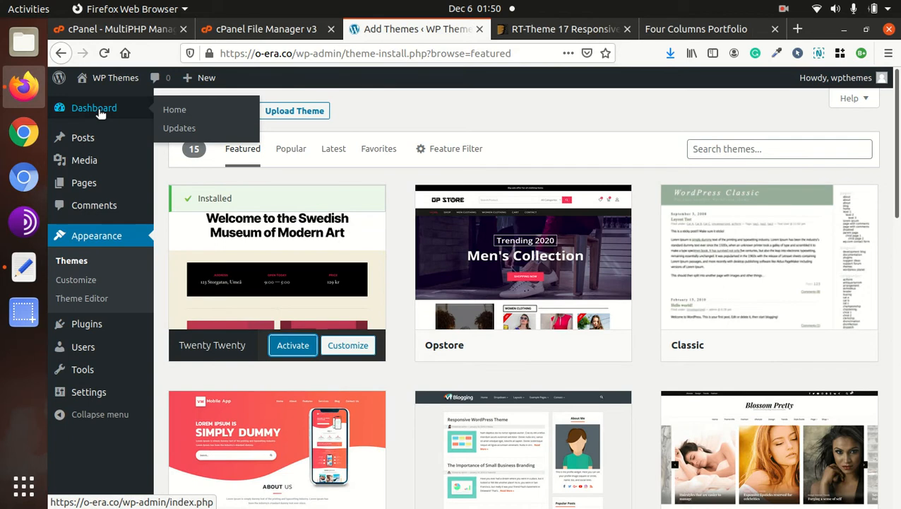
click(100, 103)
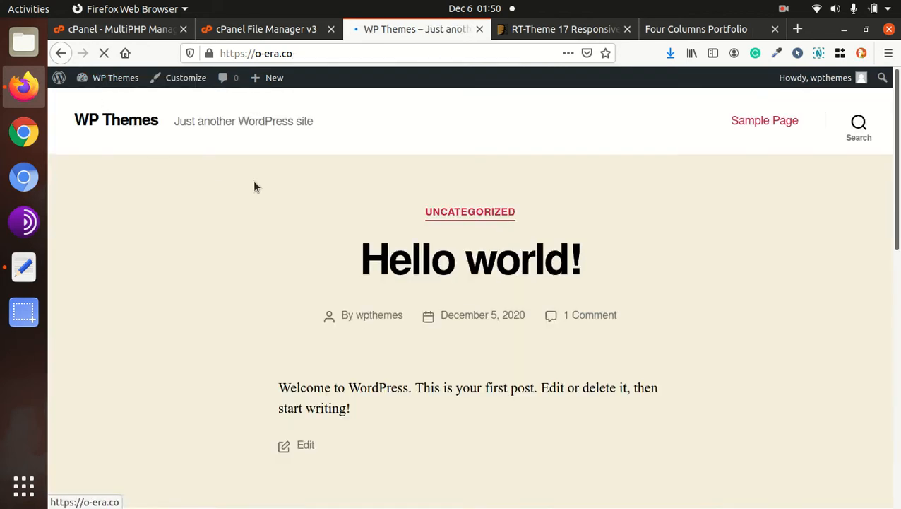
Switch to the Files app, open the rttheme17 folder in Downloads and look inside its Dummy Content folder.
click(17, 51)
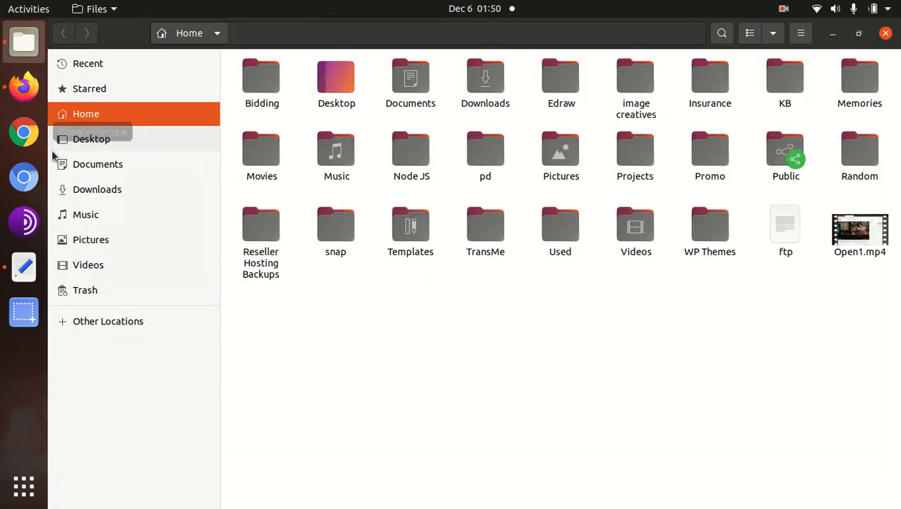
click(97, 190)
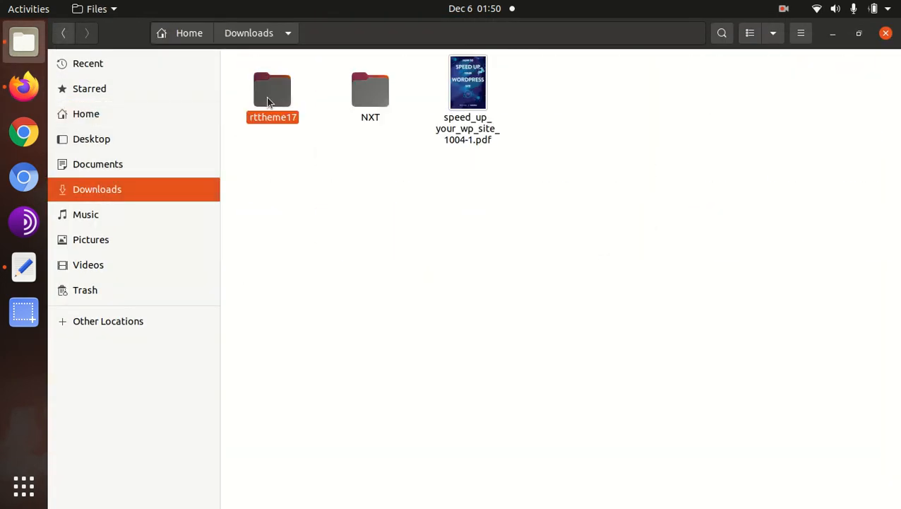
double_click(267, 96)
click(259, 84)
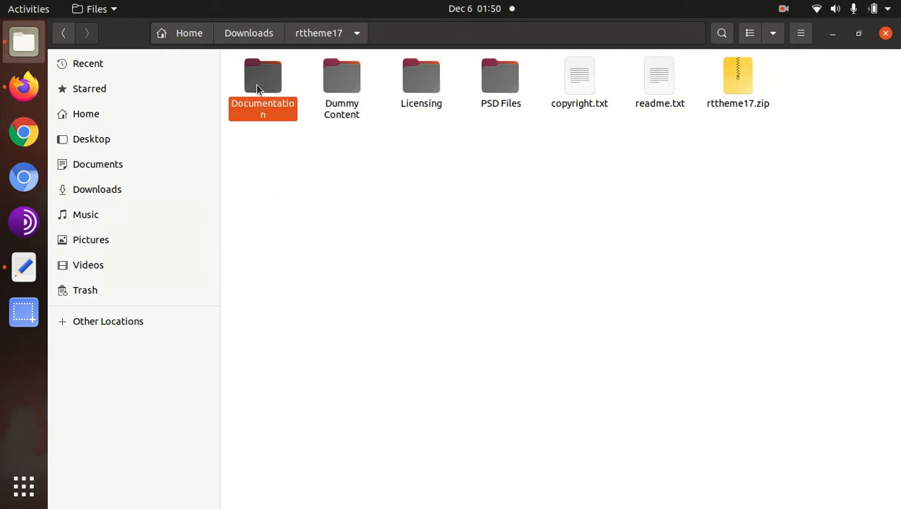
click(350, 92)
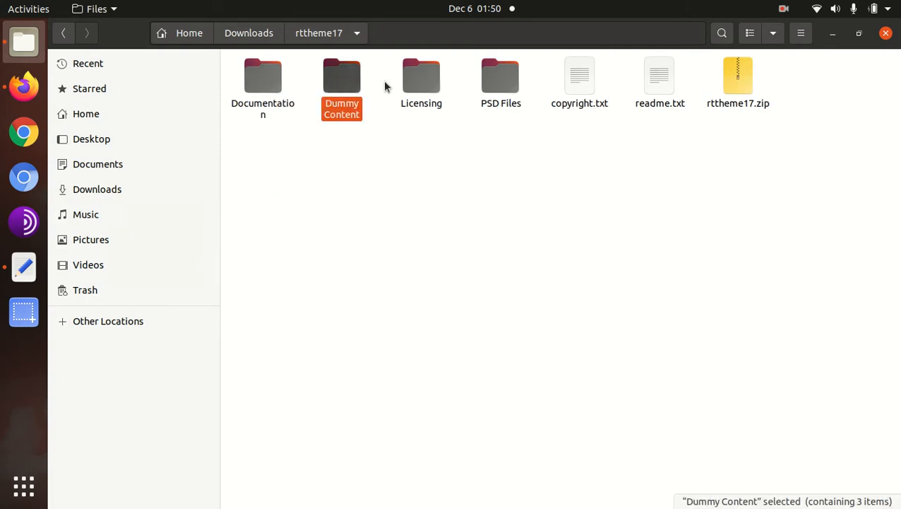
double_click(340, 90)
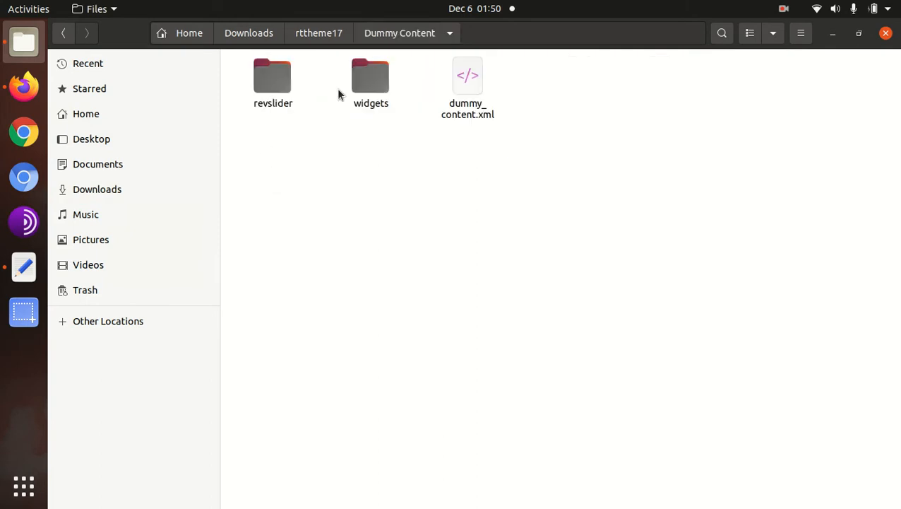
click(319, 36)
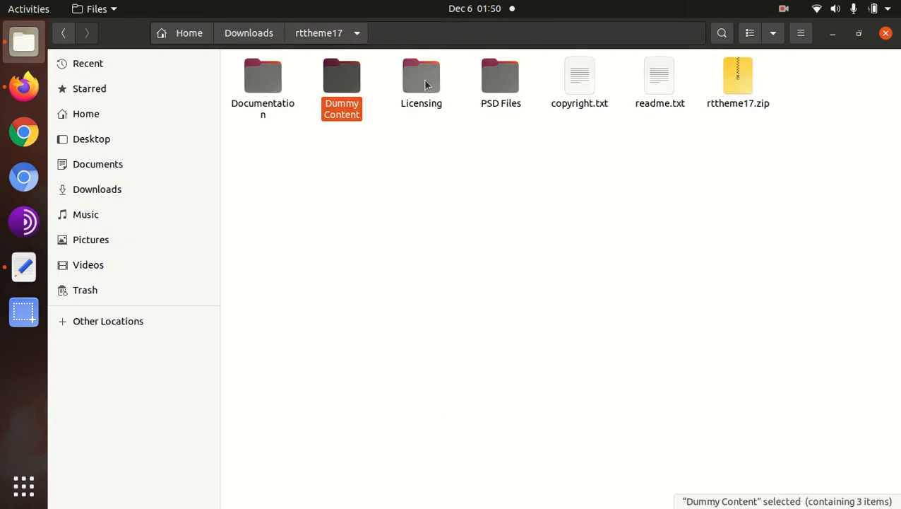
Go through the remaining items of the rttheme17 folder, from Licensing and PSD Files to the rttheme17.zip theme archive.
click(422, 86)
click(503, 83)
click(578, 84)
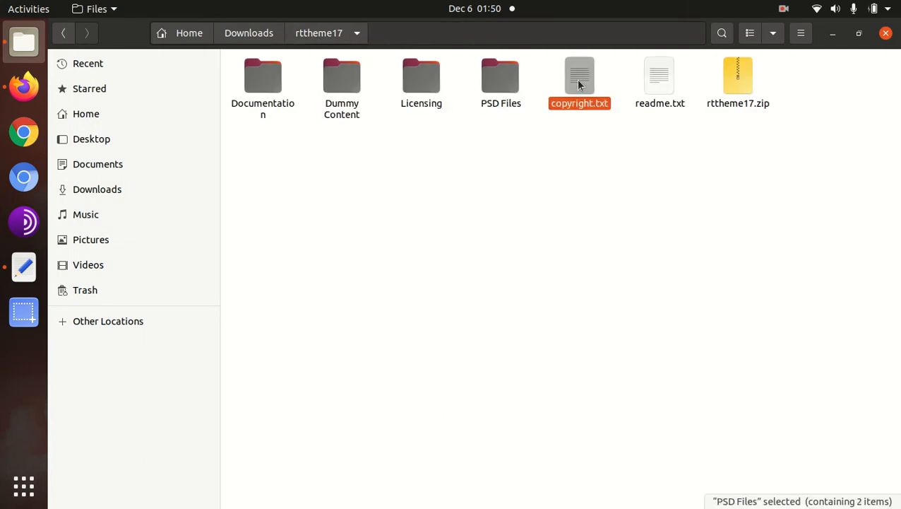
click(654, 85)
click(748, 83)
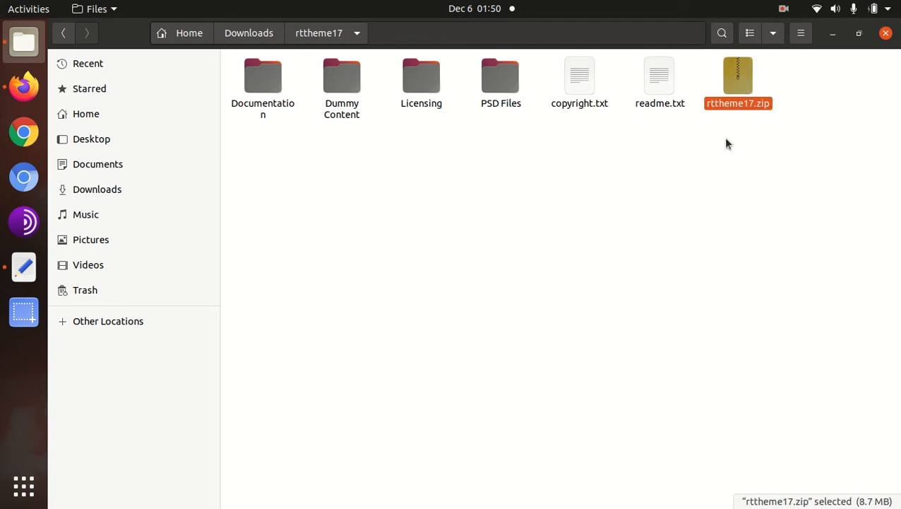
click(727, 139)
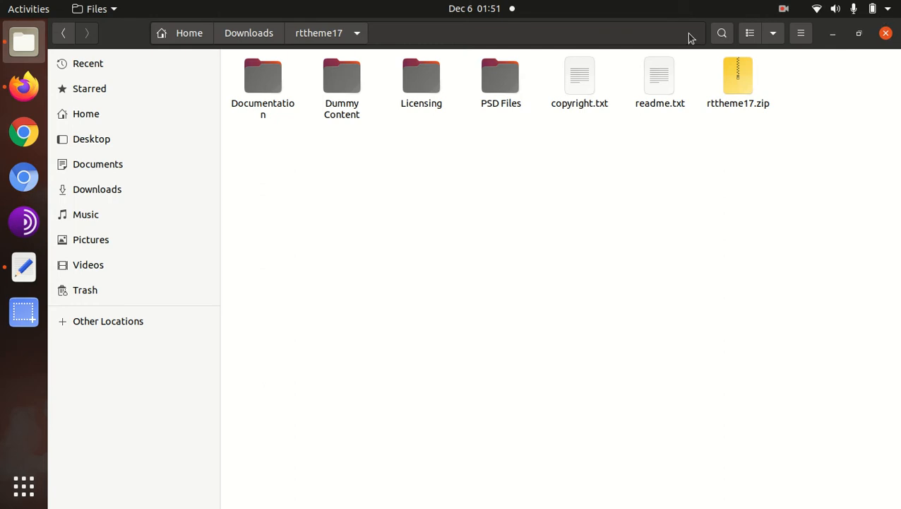
Switch back to Firefox and open the theme upload form in the WordPress admin of the WP Themes site.
click(30, 99)
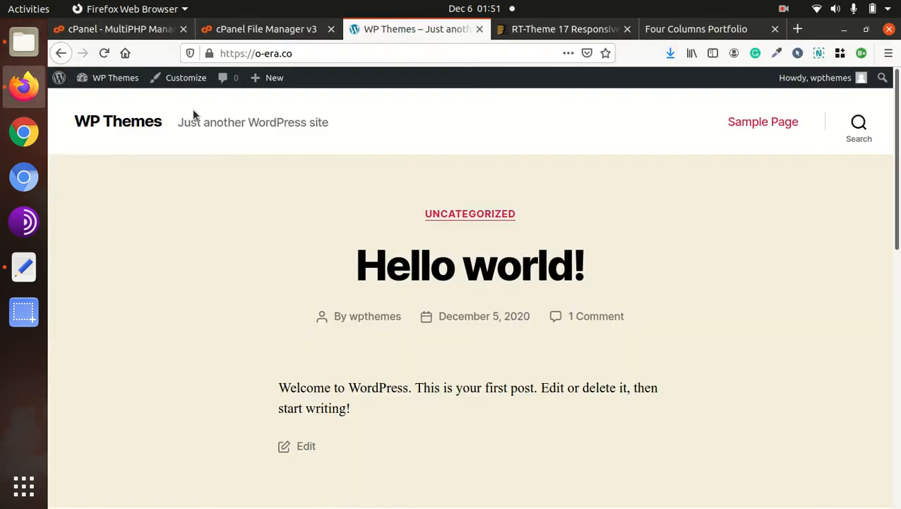
mouse_move(138, 90)
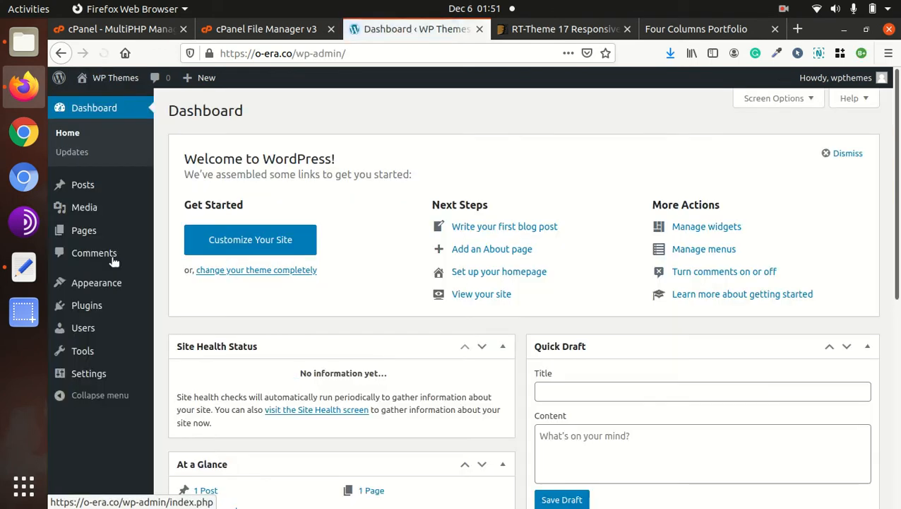
mouse_move(115, 286)
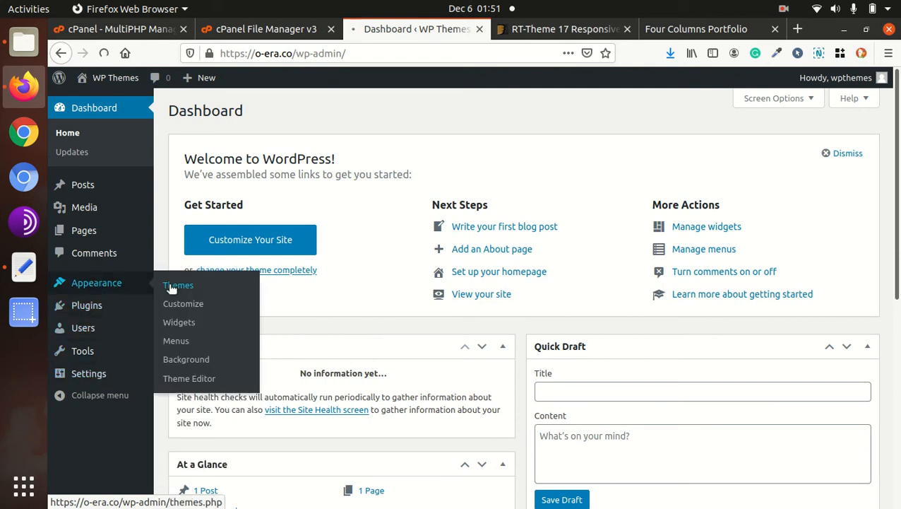
click(171, 287)
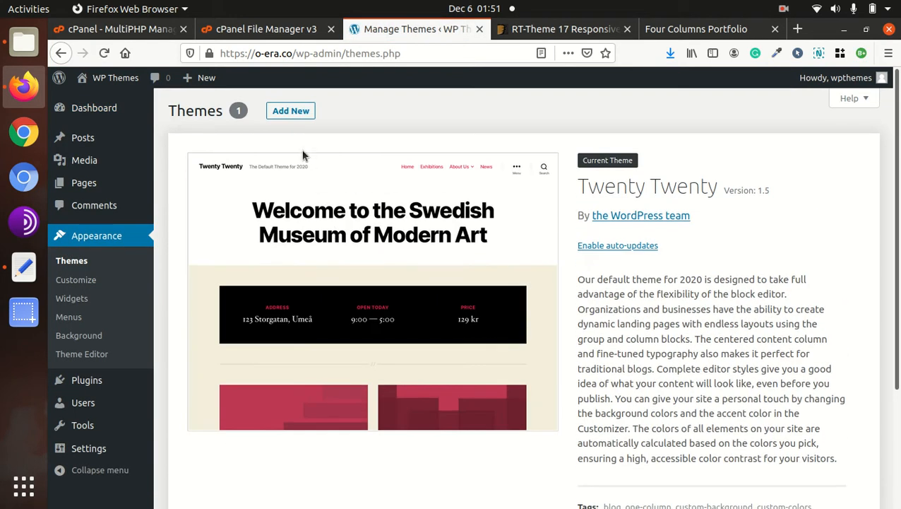
click(288, 116)
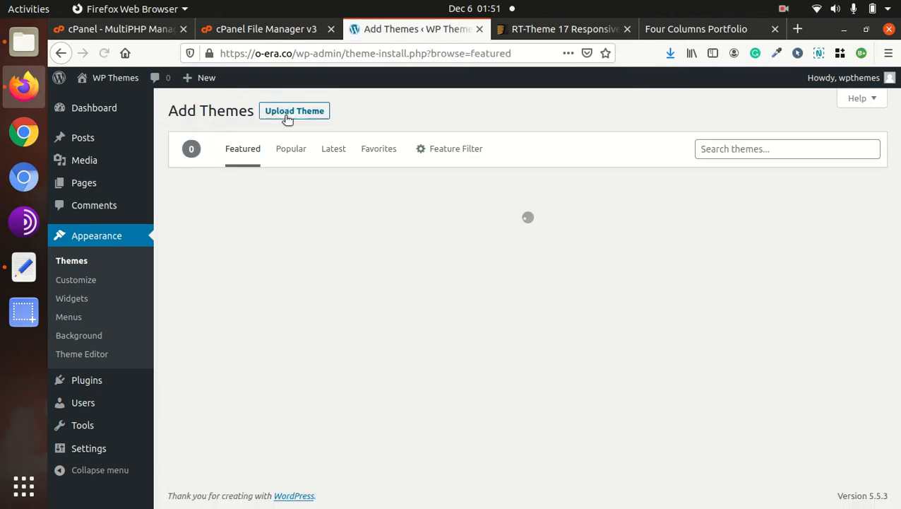
click(285, 116)
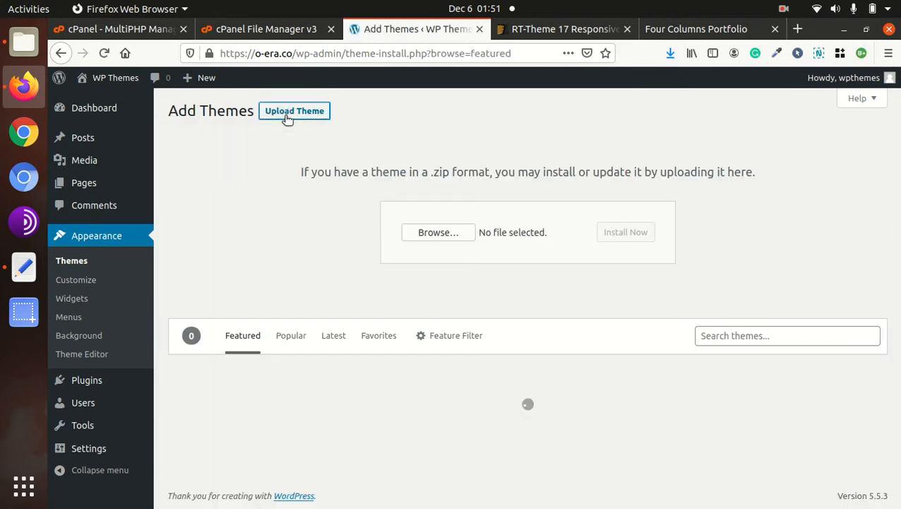
click(427, 229)
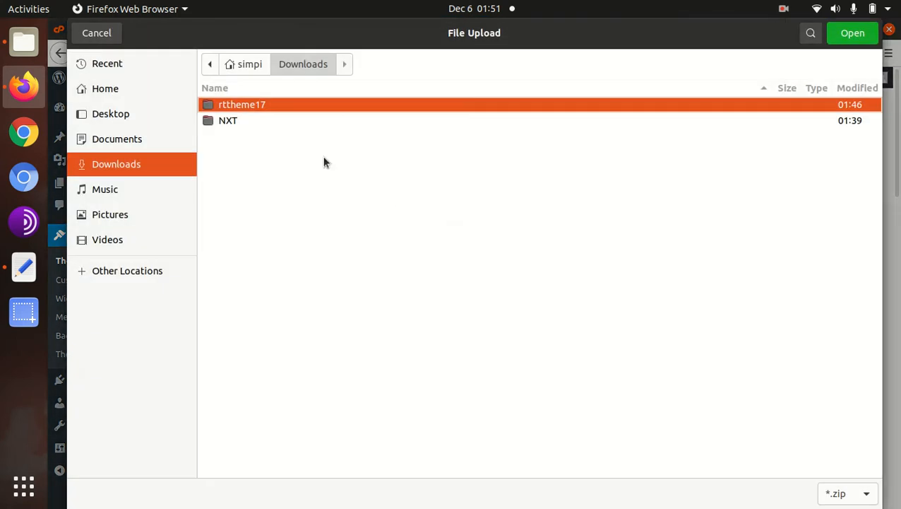
double_click(250, 104)
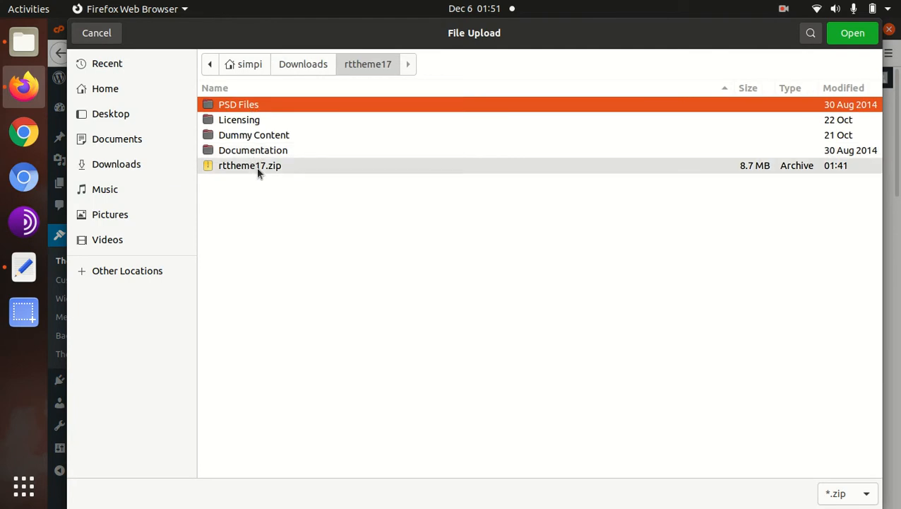
click(256, 166)
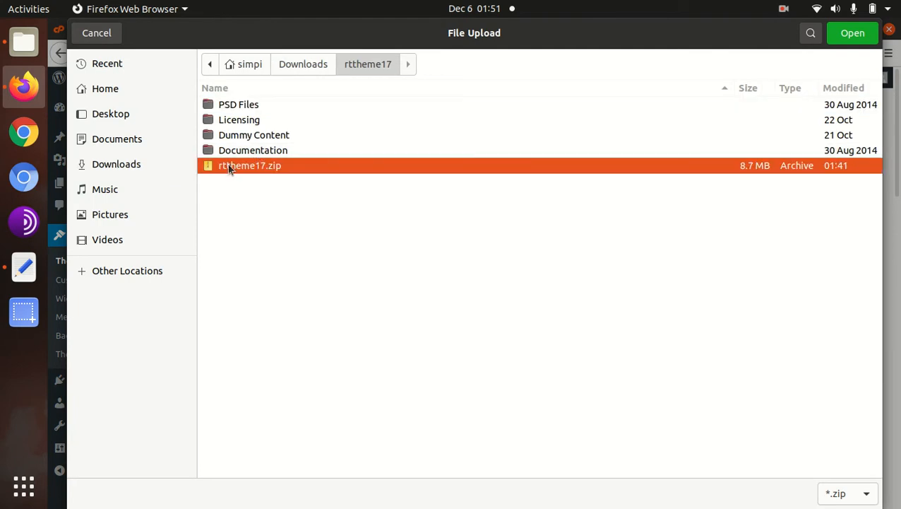
click(114, 34)
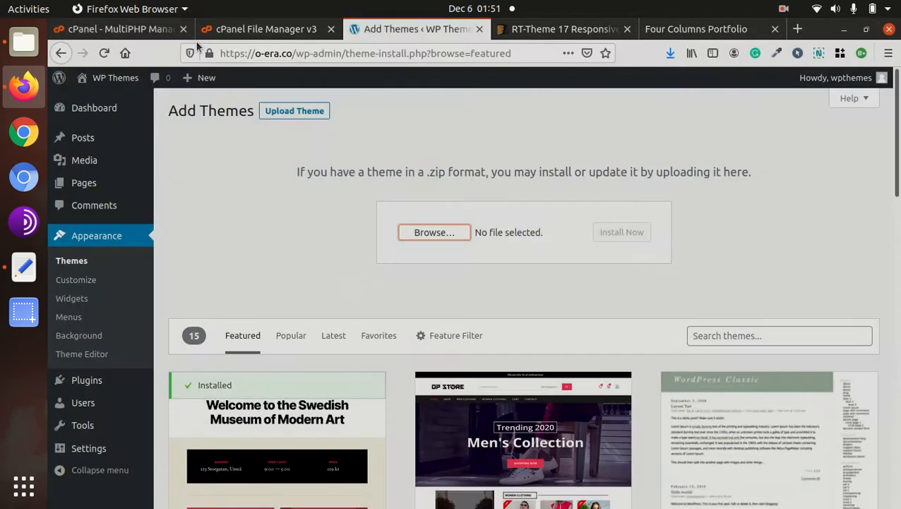
Switch to the cPanel File Manager, reload the o-era.co directory and open its wp-content/themes folder.
click(263, 34)
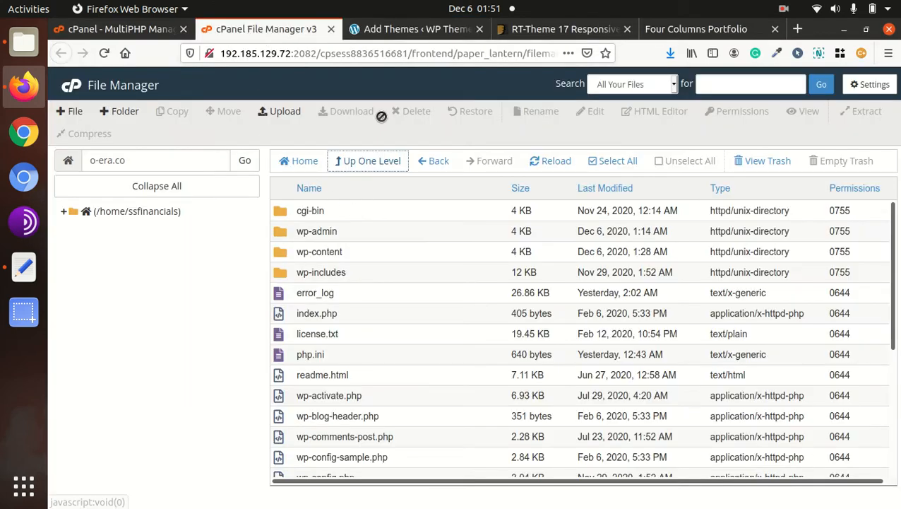
click(537, 161)
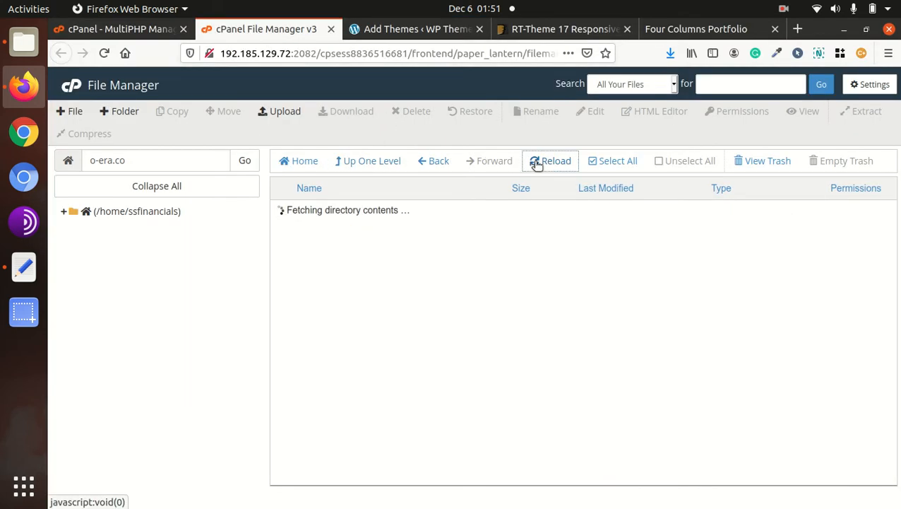
double_click(395, 250)
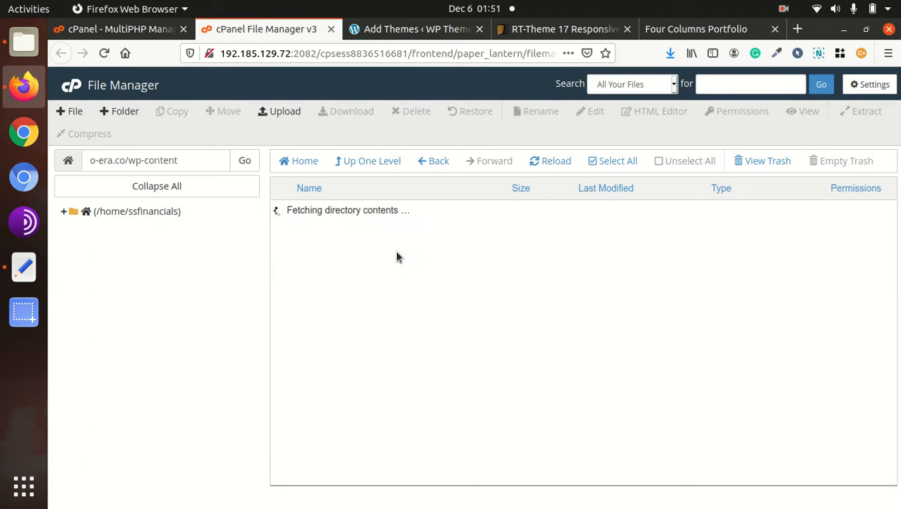
double_click(357, 238)
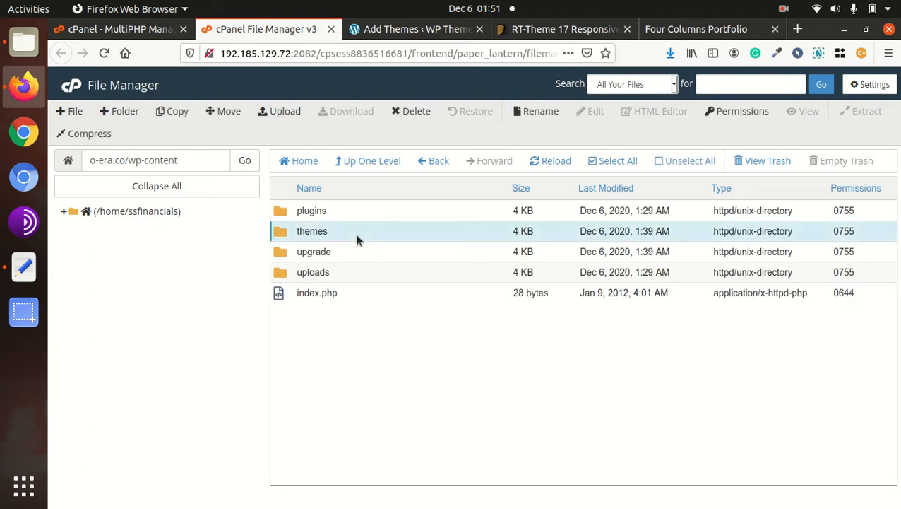
Upload rttheme17.zip from the rttheme17 folder in Downloads to wp-content/themes and return to that folder's file list.
click(279, 112)
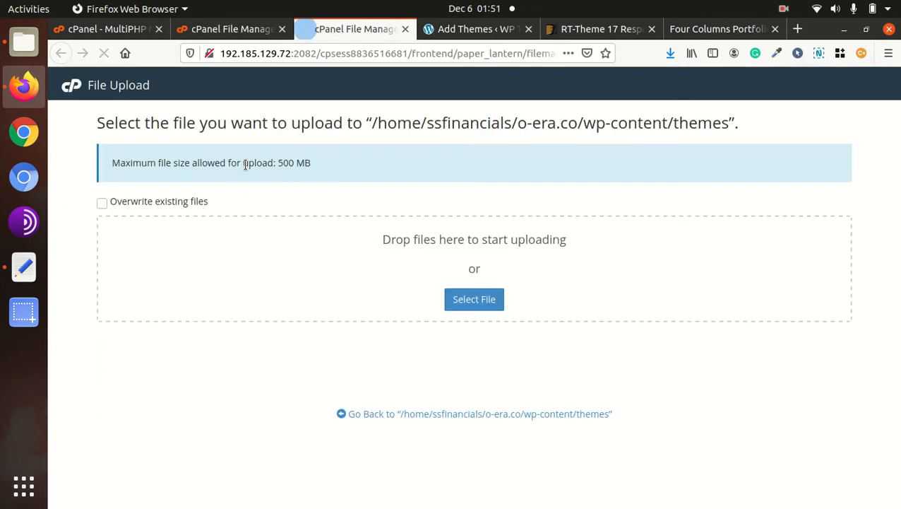
click(475, 298)
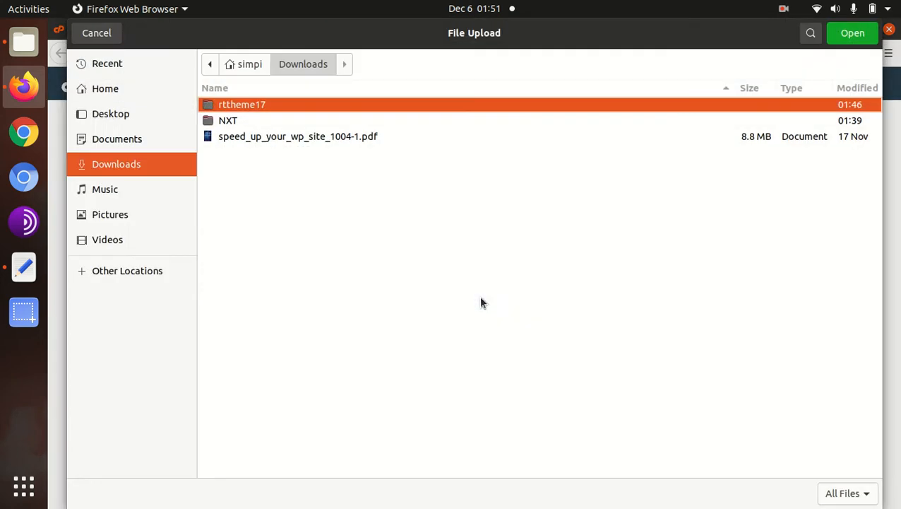
double_click(252, 106)
click(297, 165)
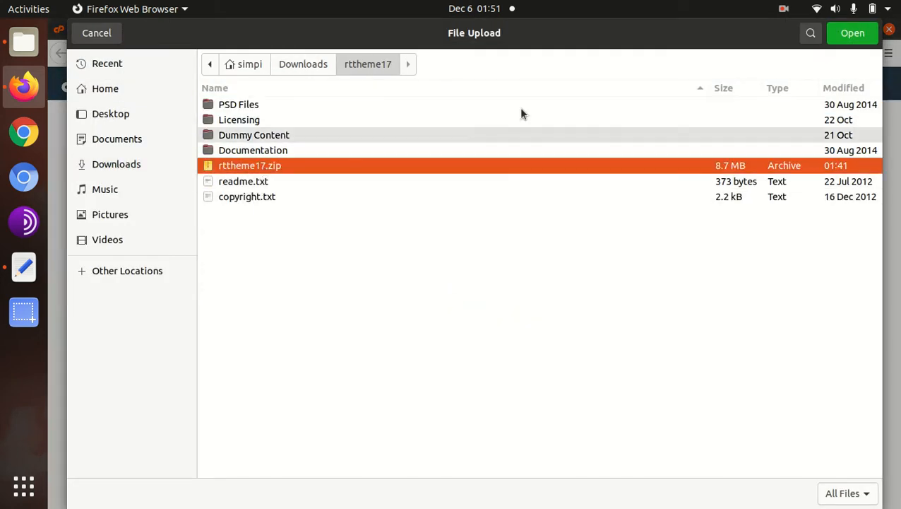
click(844, 35)
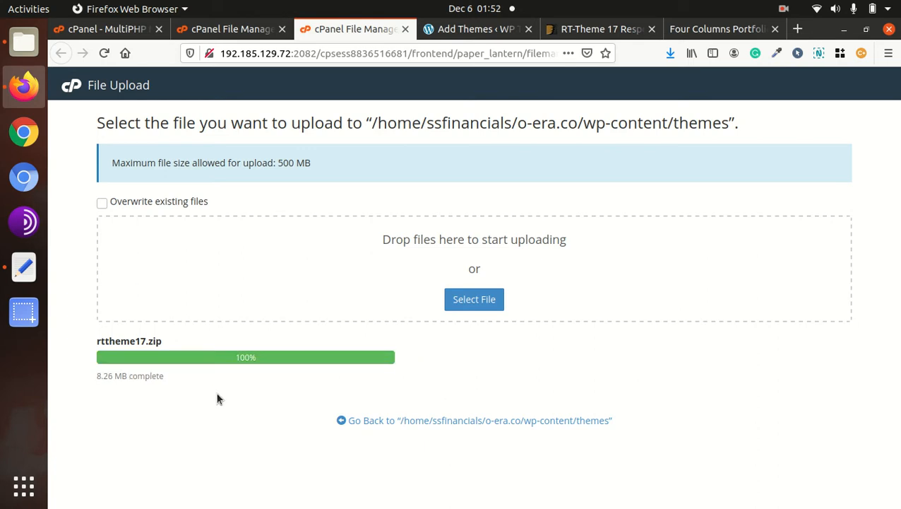
click(432, 422)
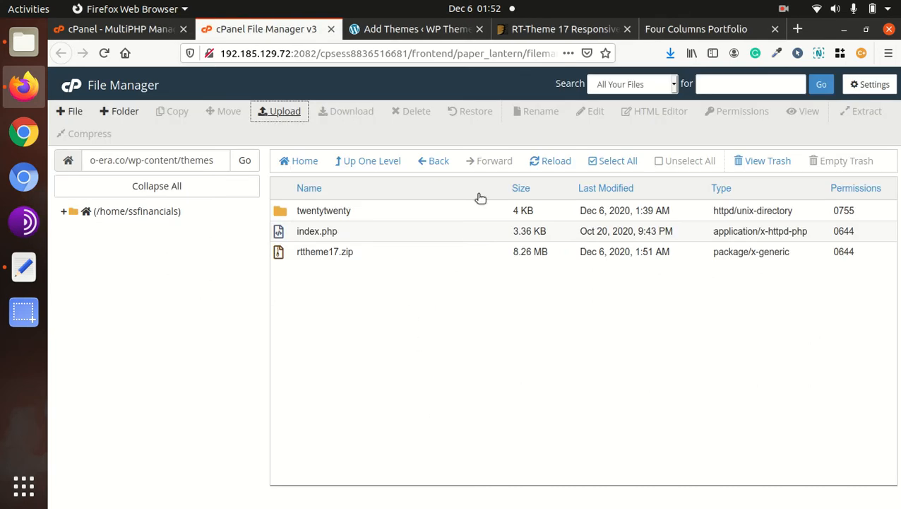
Extract rttheme17.zip into /o-era.co/wp-content/themes and reload the folder listing.
click(382, 259)
right_click(382, 259)
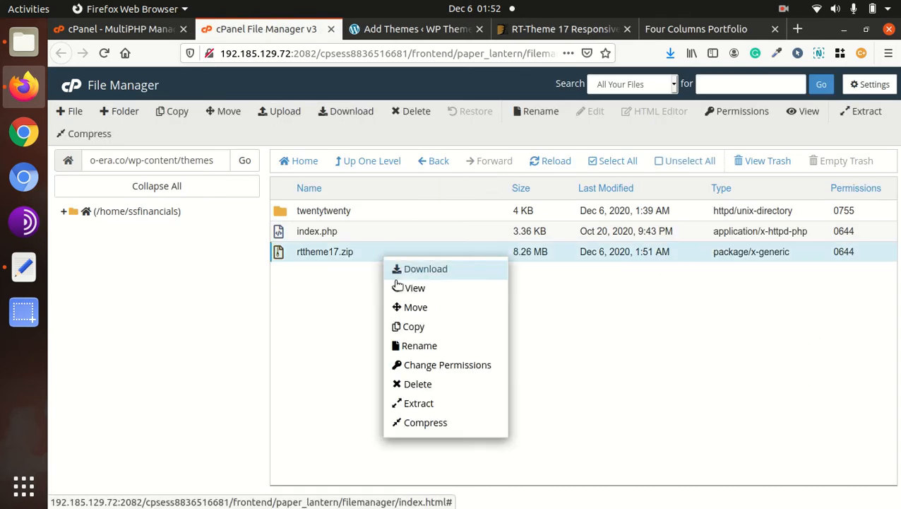
click(421, 411)
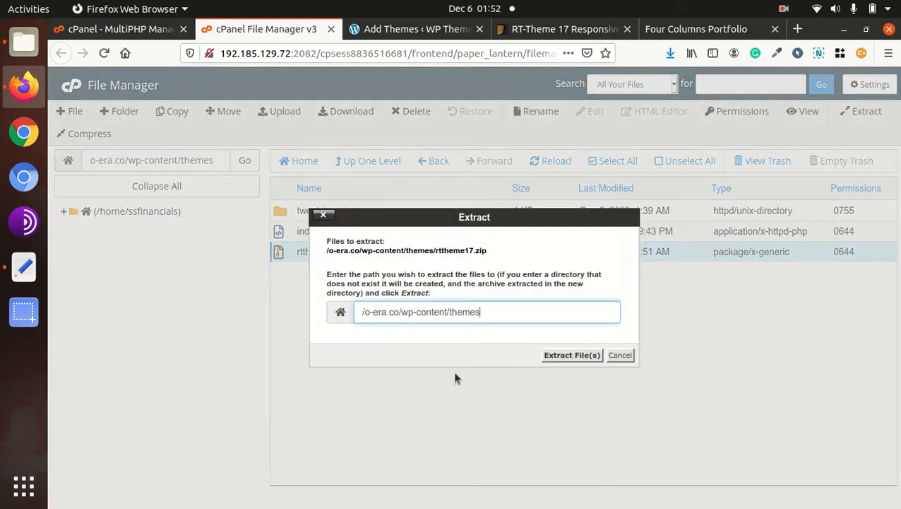
click(571, 355)
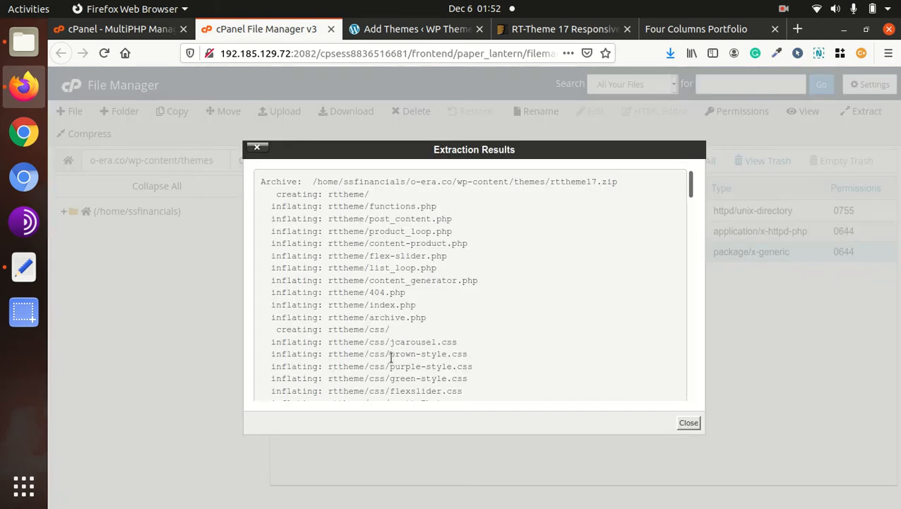
click(688, 422)
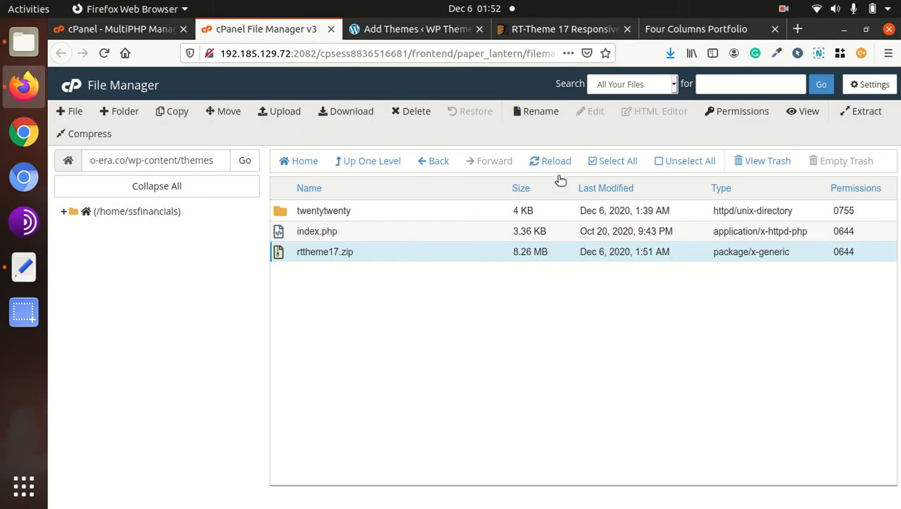
click(546, 161)
Look through the files inside the extracted rttheme folder and return to the themes folder.
click(375, 219)
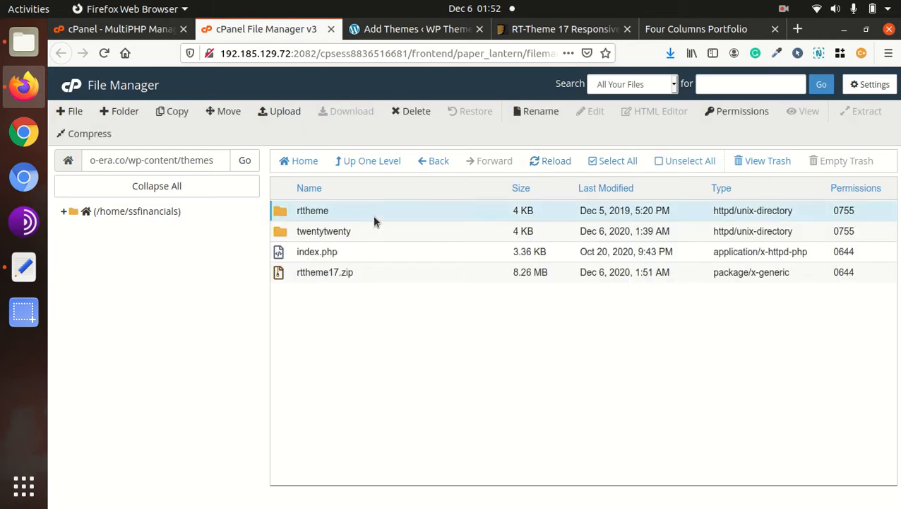
double_click(373, 214)
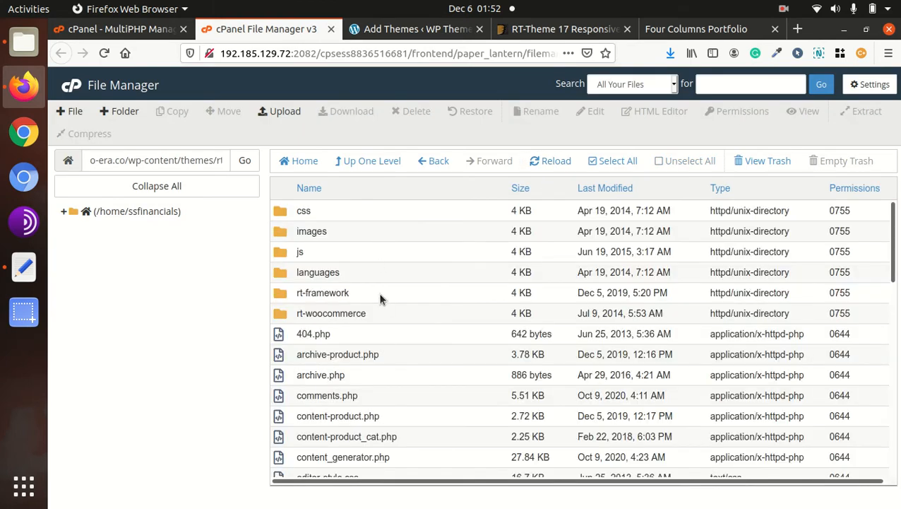
scroll(387, 274, down, 3)
scroll(382, 259, up, 4)
click(364, 163)
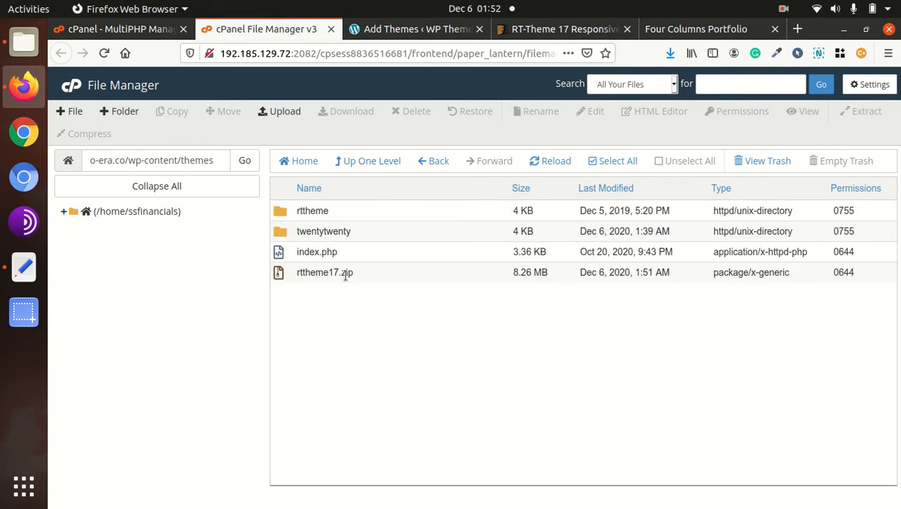
Permanently delete rttheme17.zip from the wp-content/themes folder, skipping the trash.
click(345, 274)
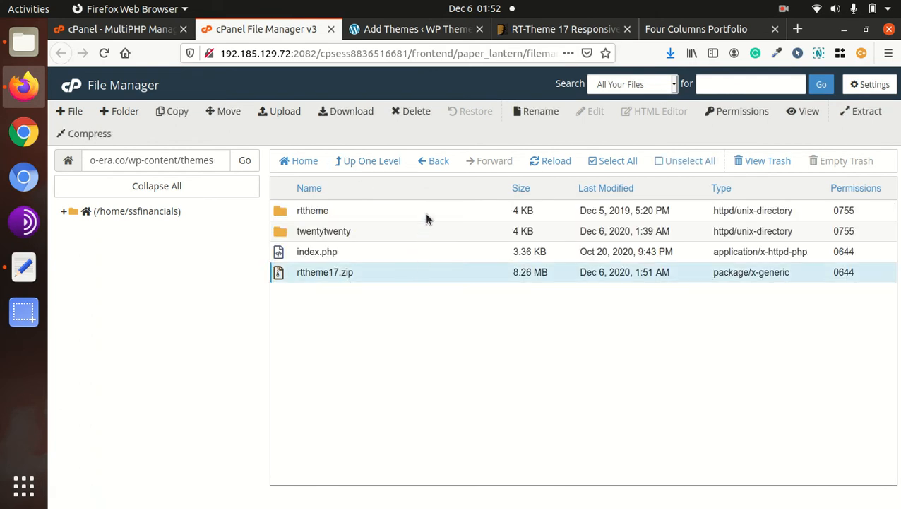
click(401, 111)
click(338, 292)
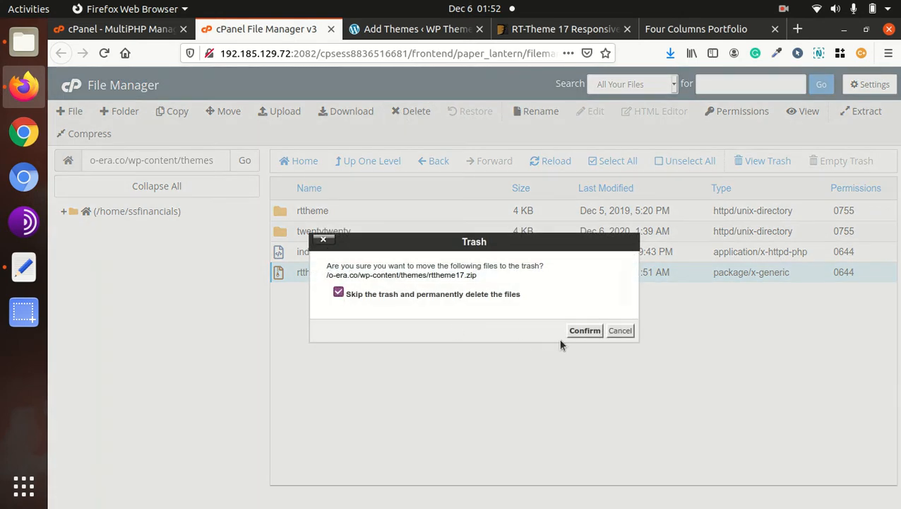
click(584, 333)
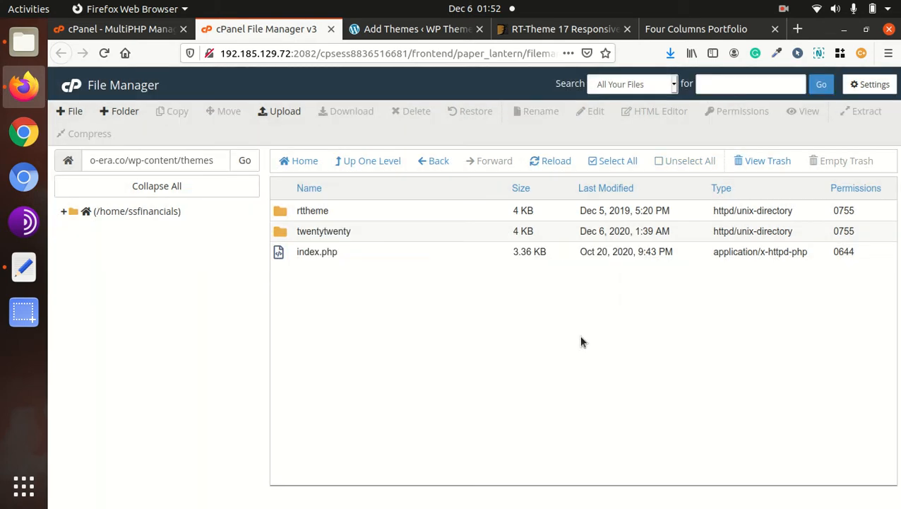
Switch to the WordPress admin, open the installed themes and activate RT-Theme 17 from its details.
click(443, 34)
click(79, 263)
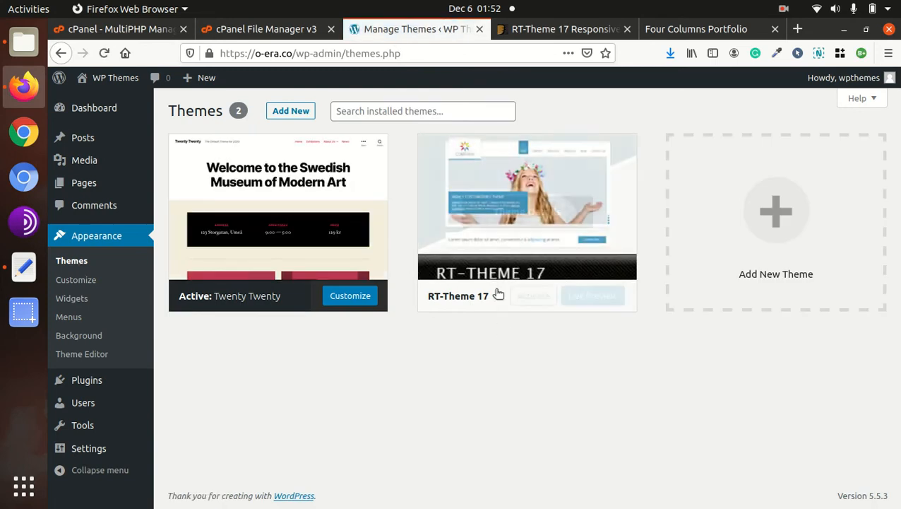
click(513, 223)
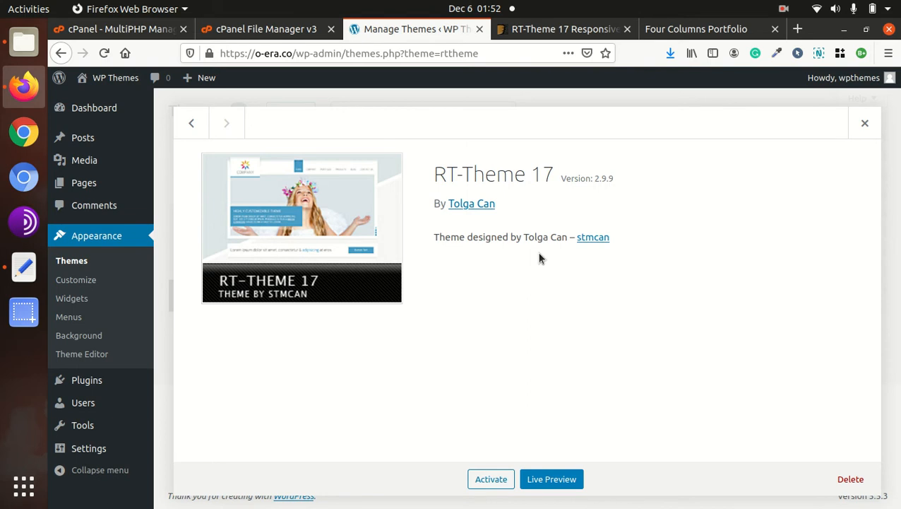
click(482, 480)
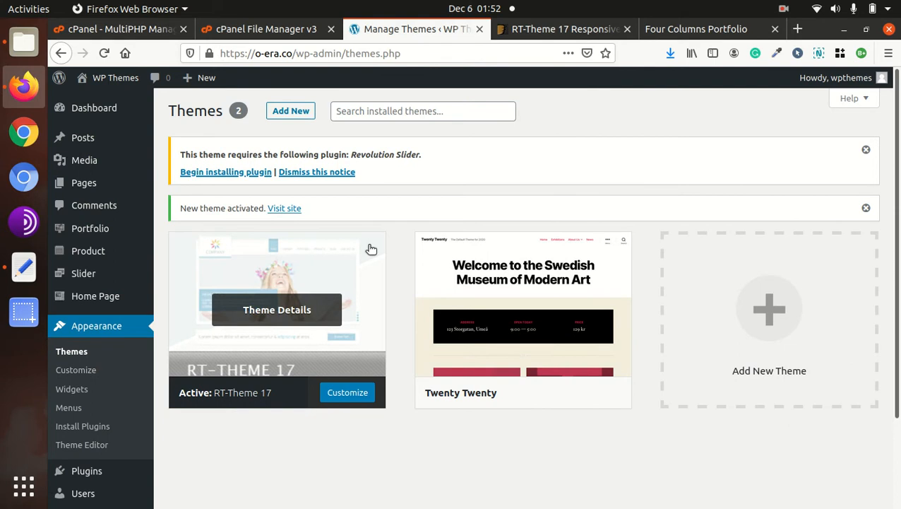
Install and activate the required Revolution Slider plugin from the theme's required plugins page.
click(207, 173)
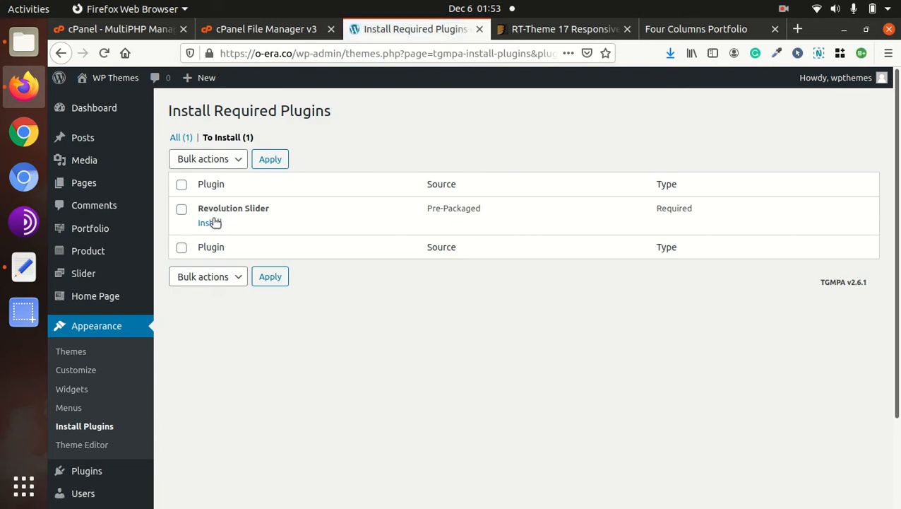
click(209, 222)
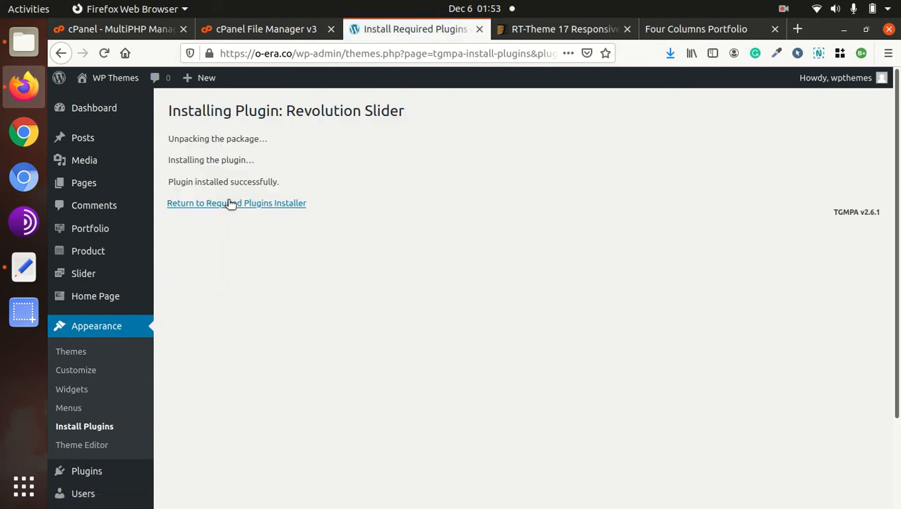
click(230, 203)
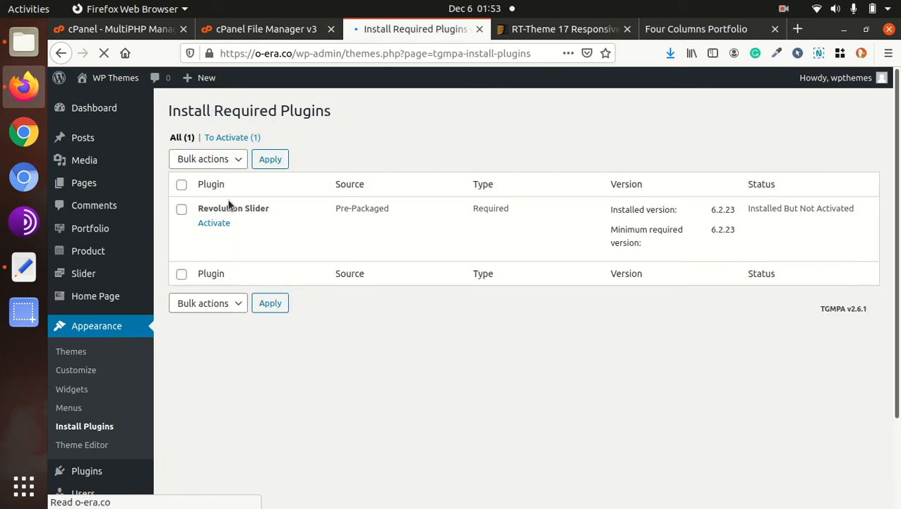
click(214, 223)
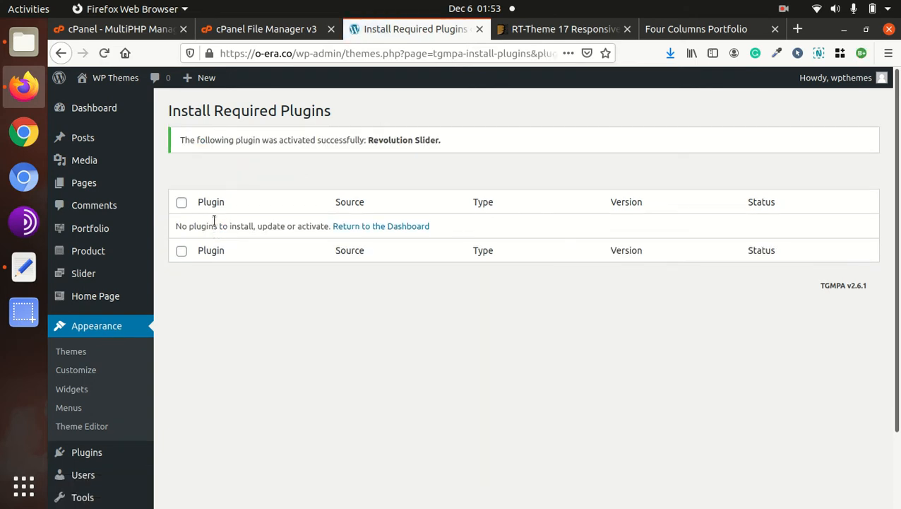
Visit the WP Themes site's front end to check its appearance and return to the WordPress dashboard.
mouse_move(91, 115)
mouse_move(115, 90)
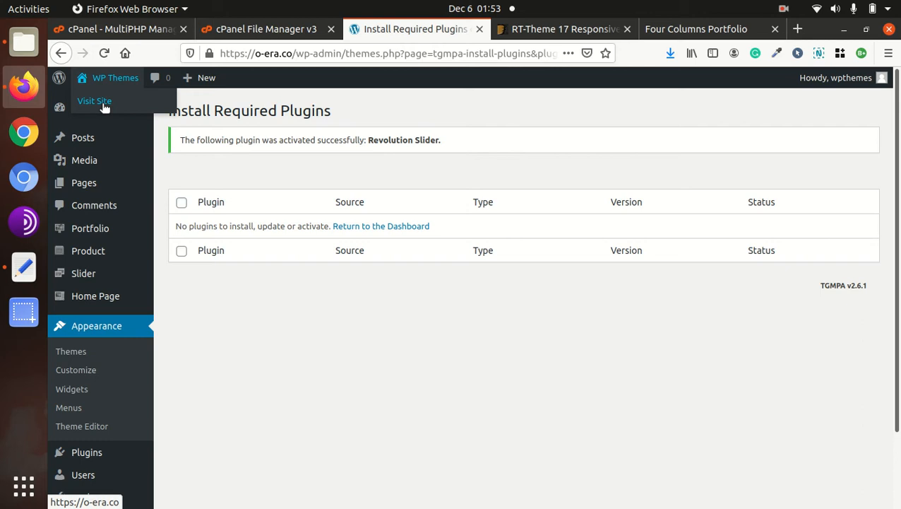
scroll(178, 255, down, 3)
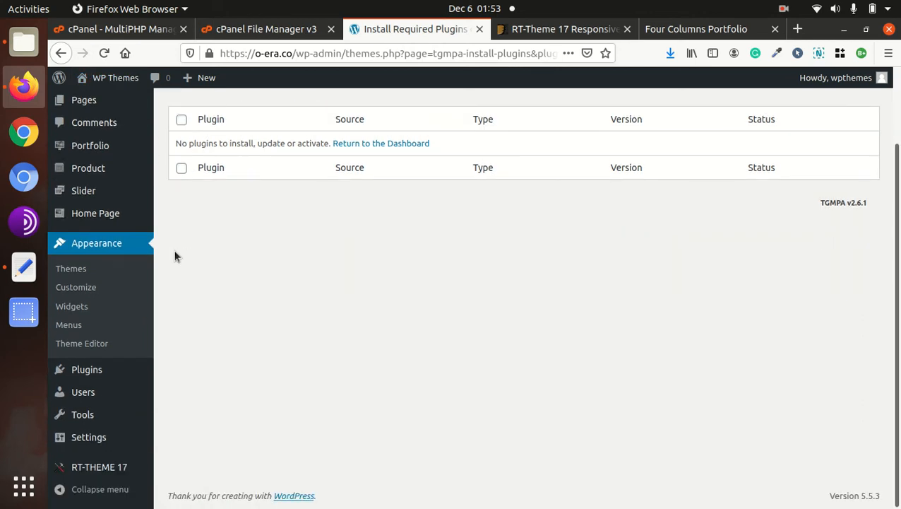
mouse_move(111, 73)
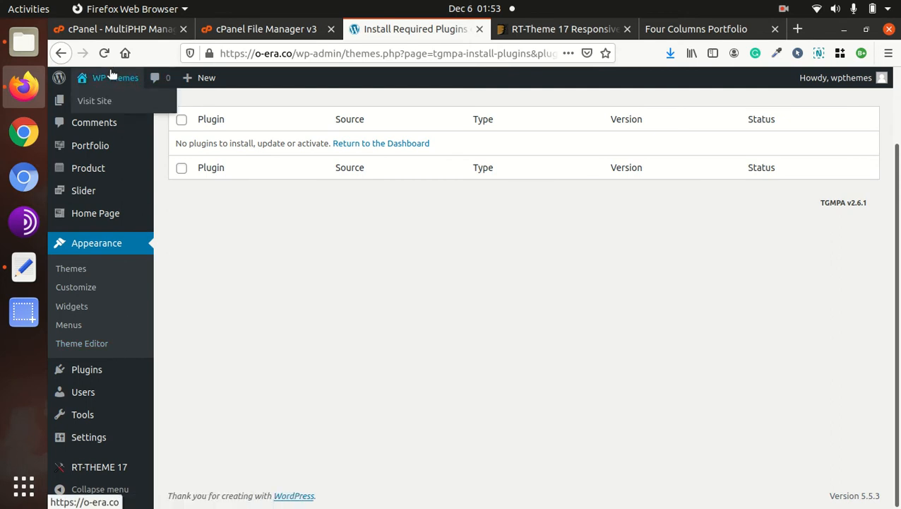
click(102, 106)
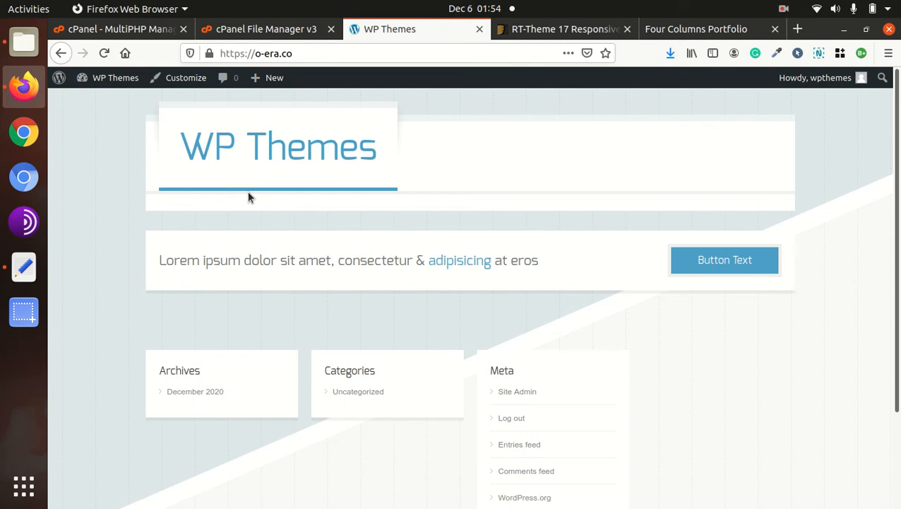
mouse_move(109, 77)
click(99, 102)
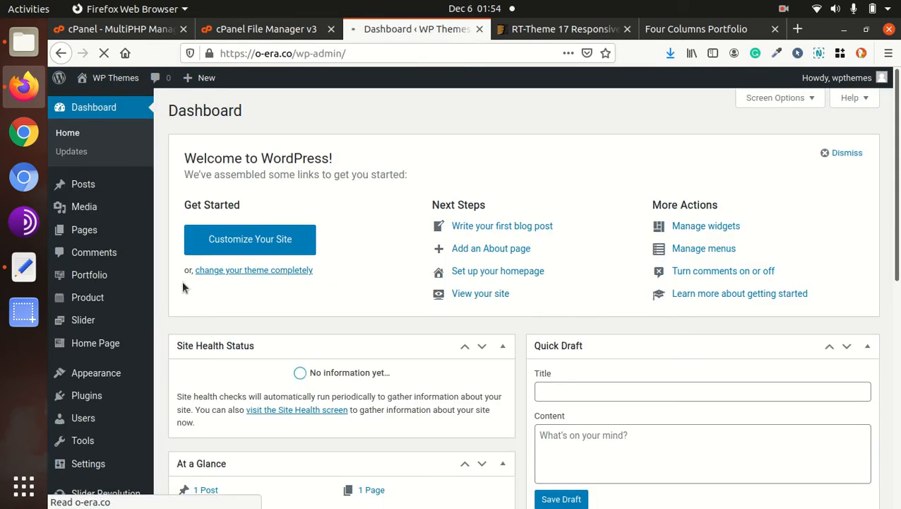
Open the RT-Theme 17 options and look through the General Options page and the available option sections.
scroll(153, 348, down, 3)
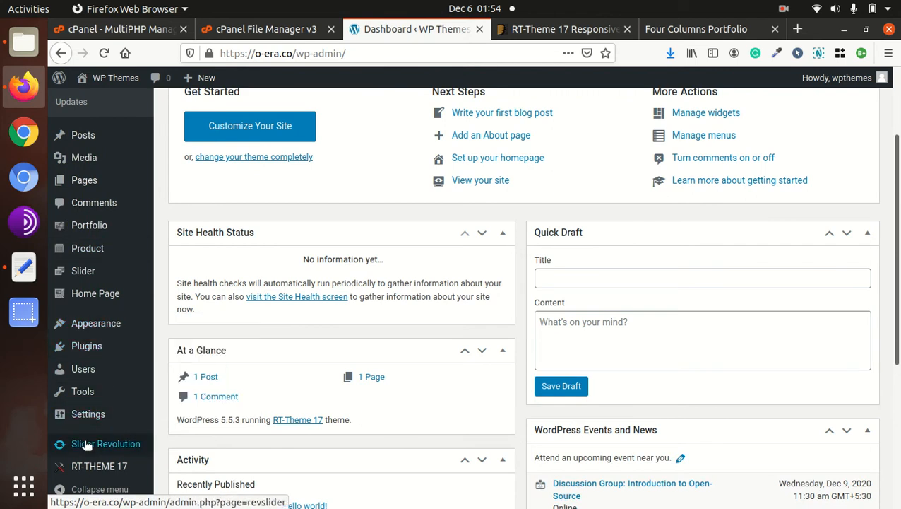
mouse_move(89, 468)
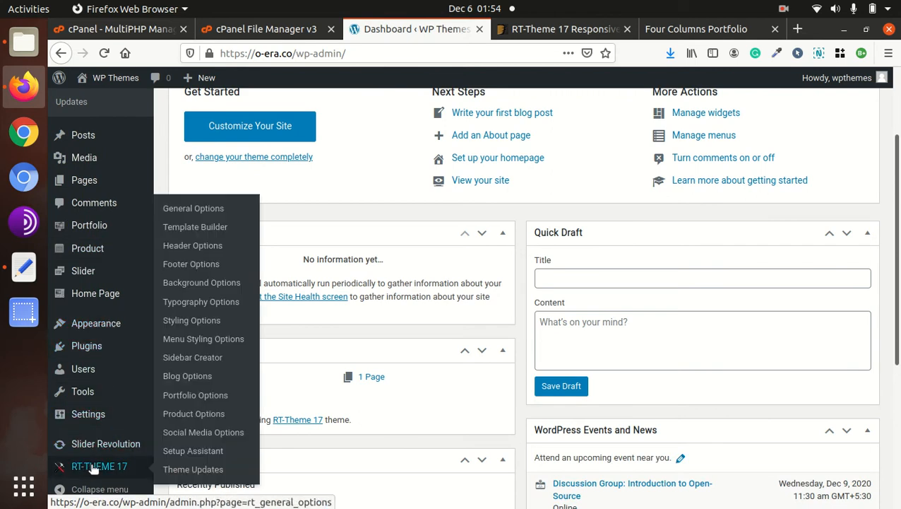
click(143, 470)
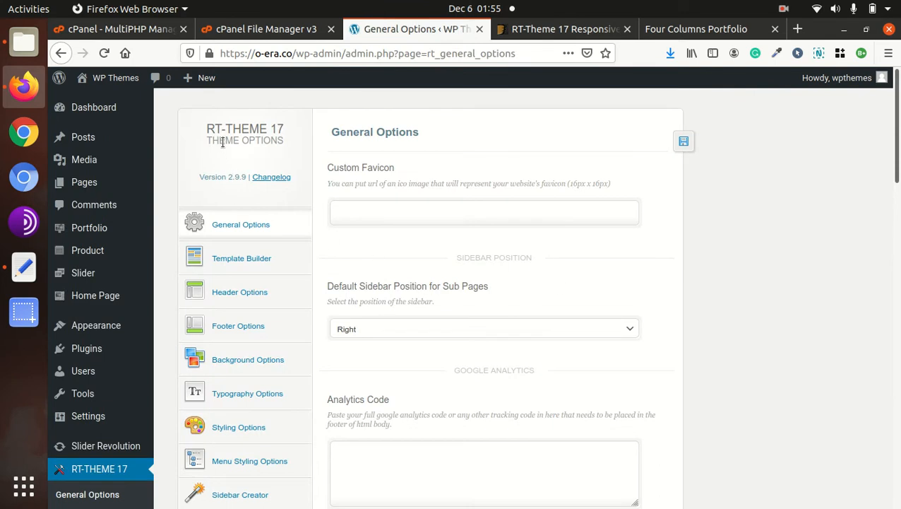
scroll(325, 262, down, 5)
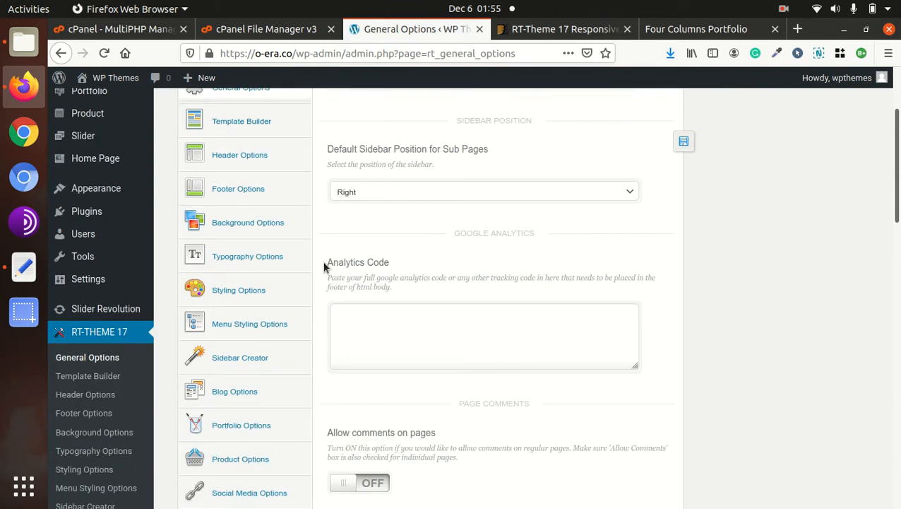
scroll(321, 271, up, 3)
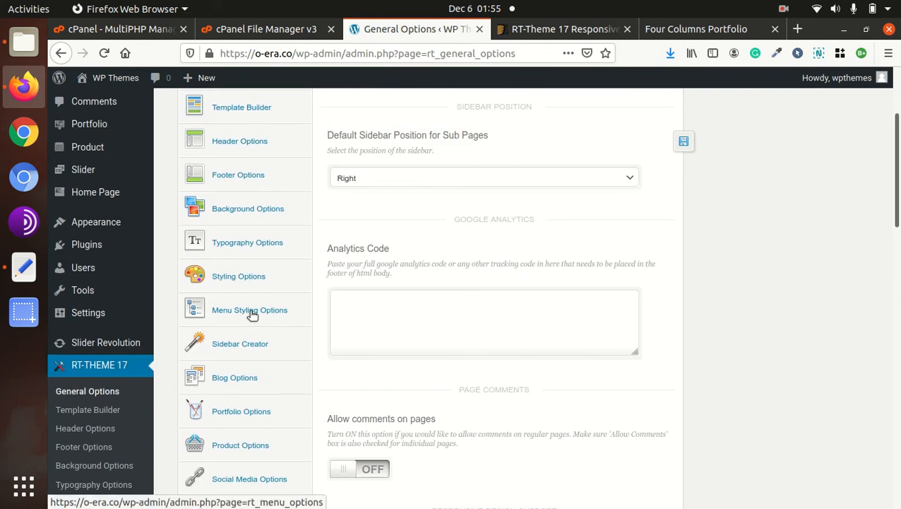
scroll(254, 304, up, 3)
scroll(274, 296, down, 3)
scroll(274, 296, down, 4)
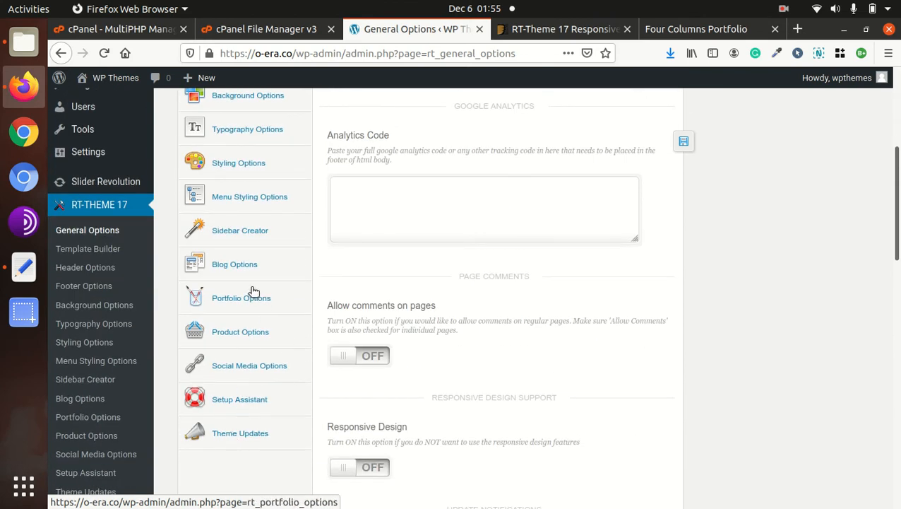
scroll(251, 292, up, 4)
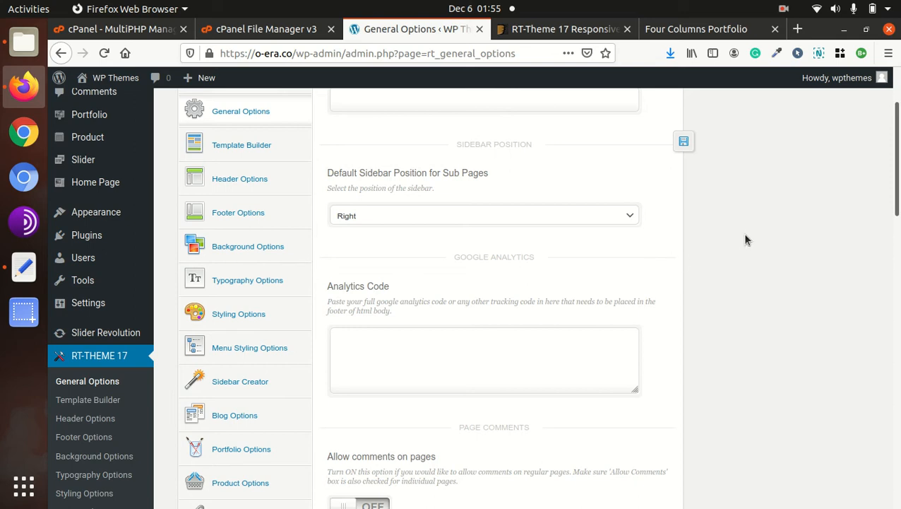
scroll(767, 230, up, 3)
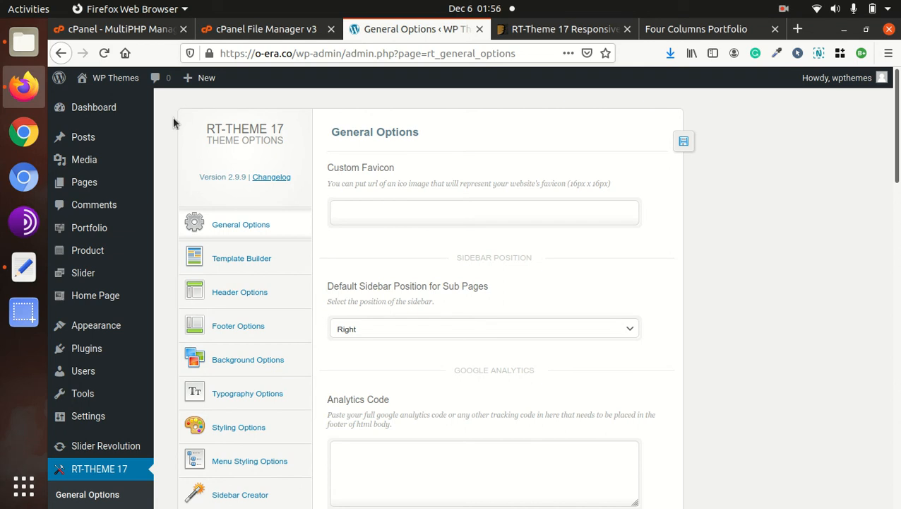
scroll(148, 233, down, 5)
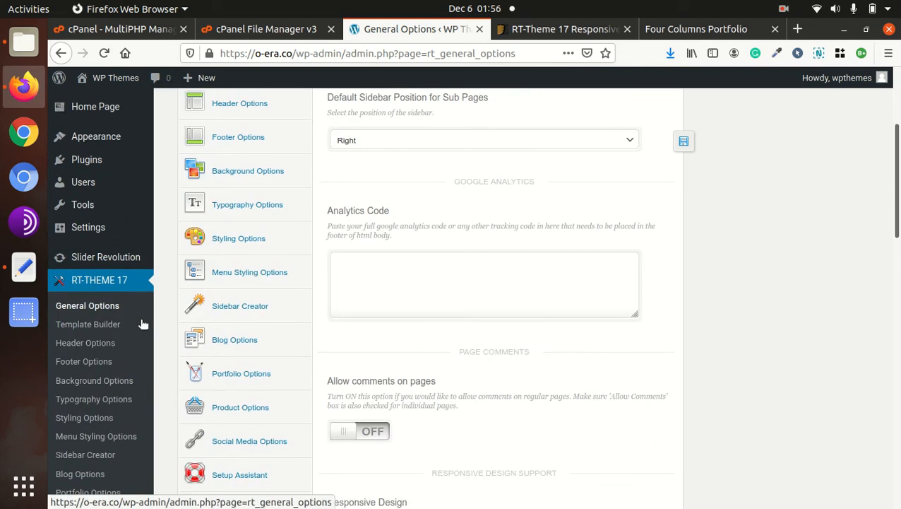
Switch to the Files app and examine the rttheme17 Dummy Content folder, including its widgets subfolder.
click(23, 42)
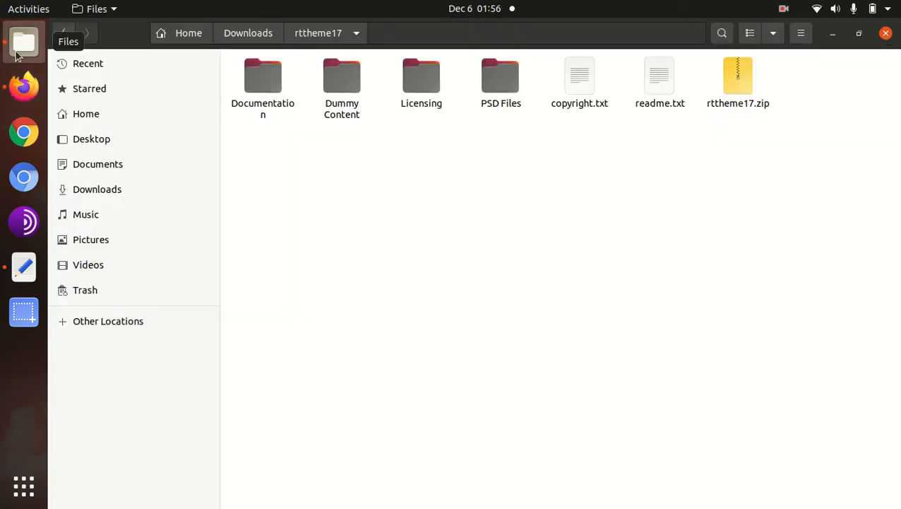
double_click(338, 89)
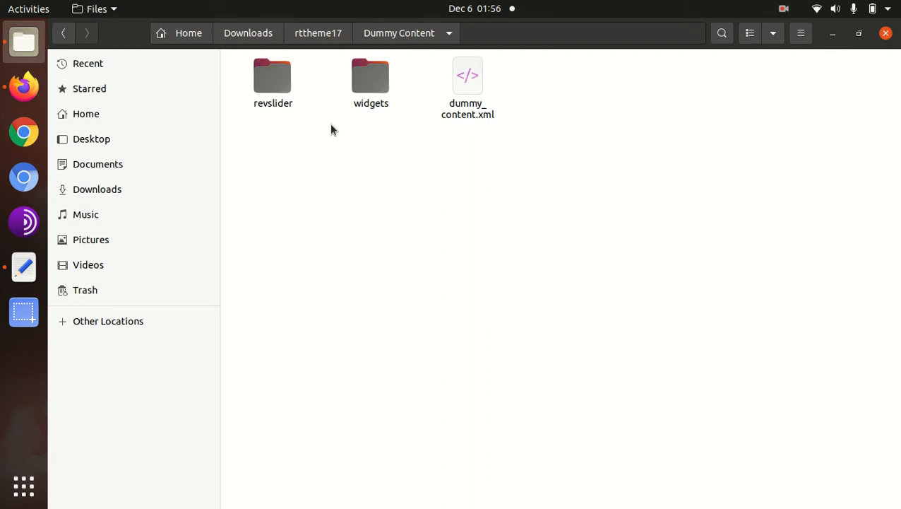
click(368, 86)
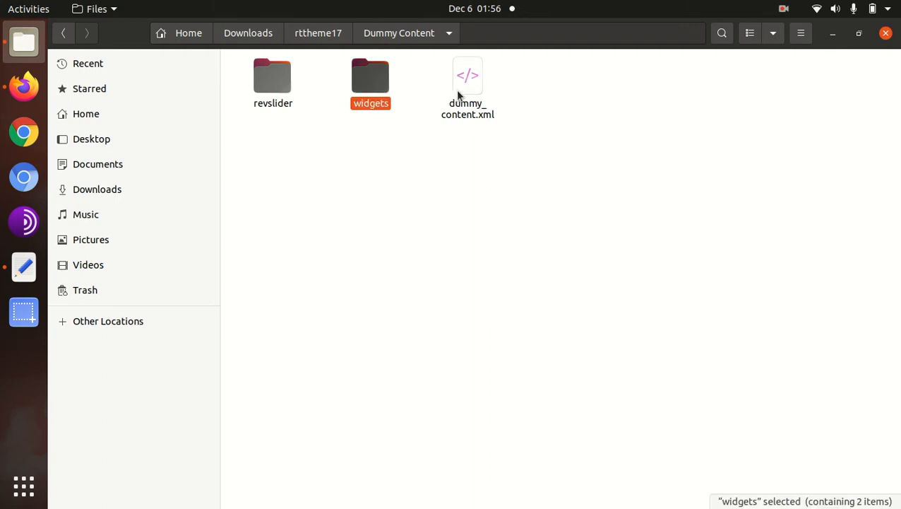
click(455, 97)
double_click(370, 77)
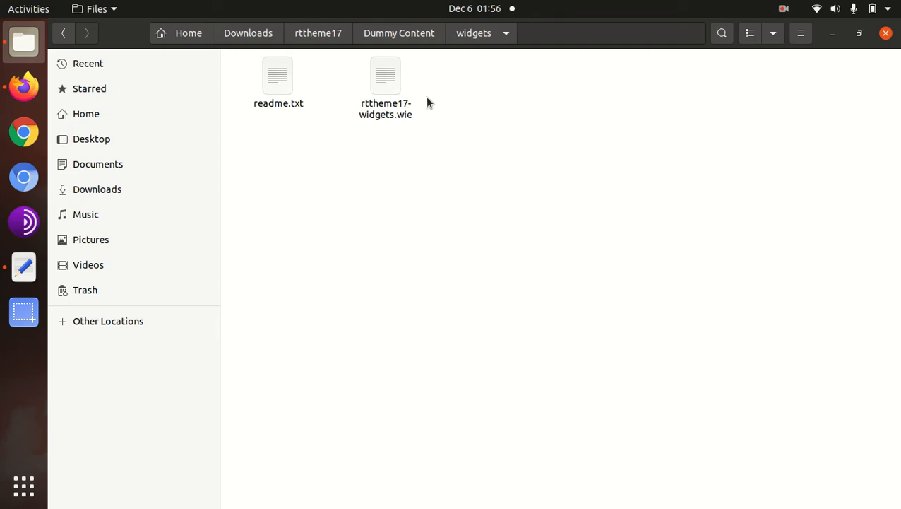
click(398, 35)
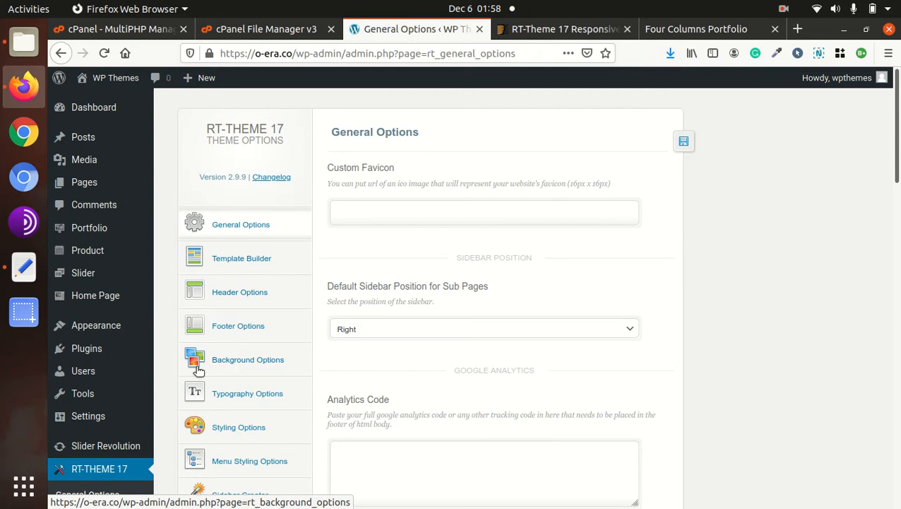
Return to the WordPress admin in Firefox, open the Import tools and install the WordPress importer.
scroll(162, 367, down, 3)
scroll(117, 411, down, 5)
scroll(111, 449, down, 3)
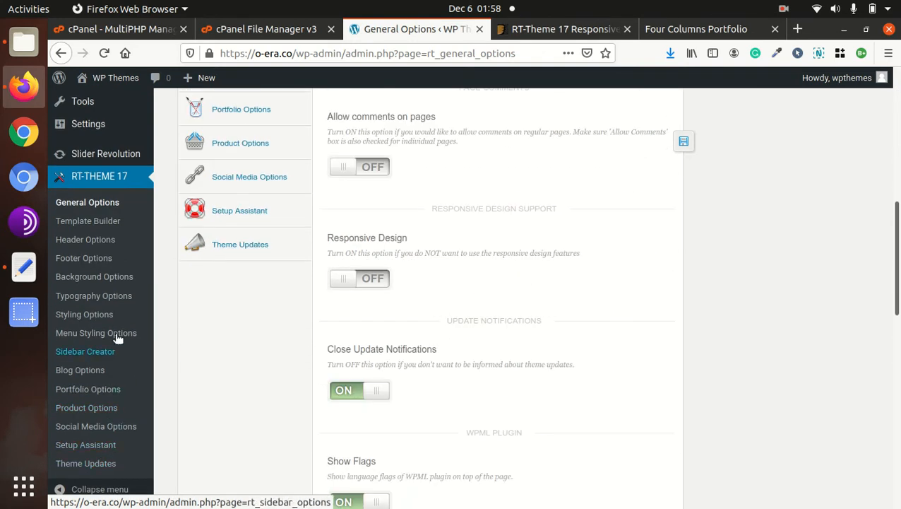
scroll(113, 311, up, 5)
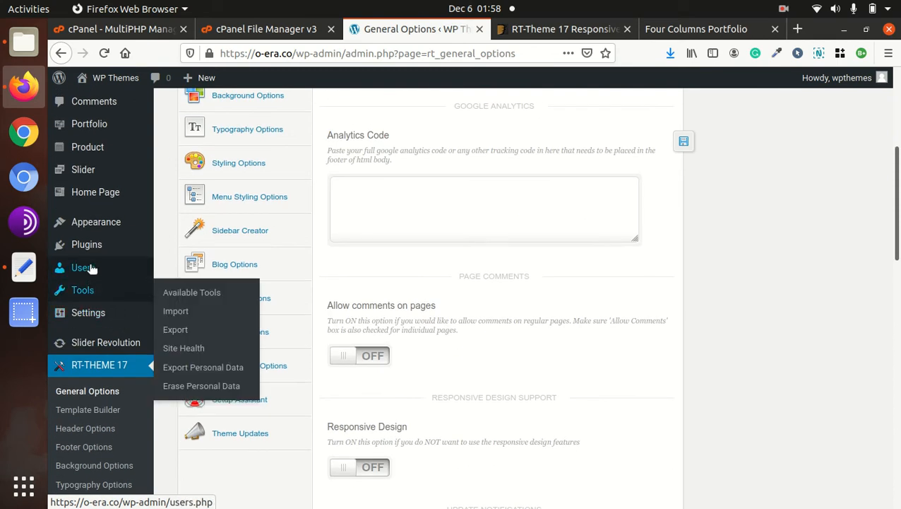
click(187, 314)
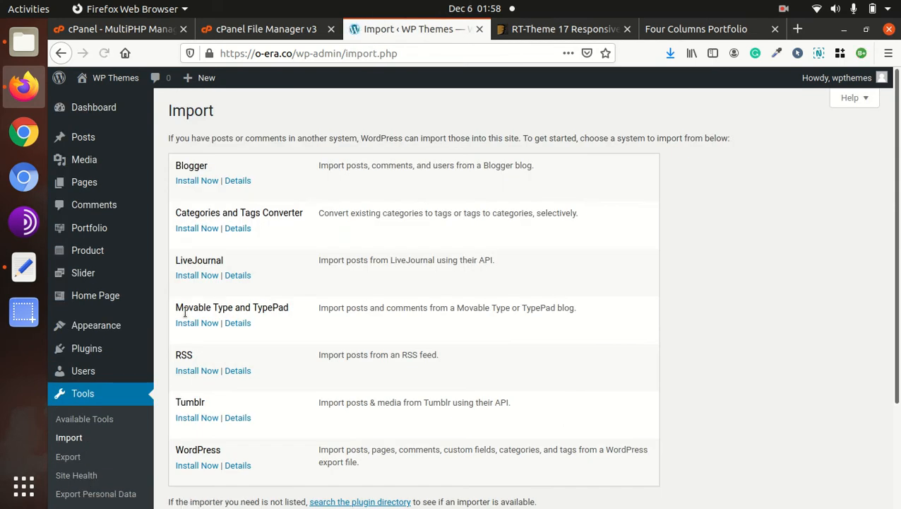
scroll(201, 421, down, 1)
click(196, 429)
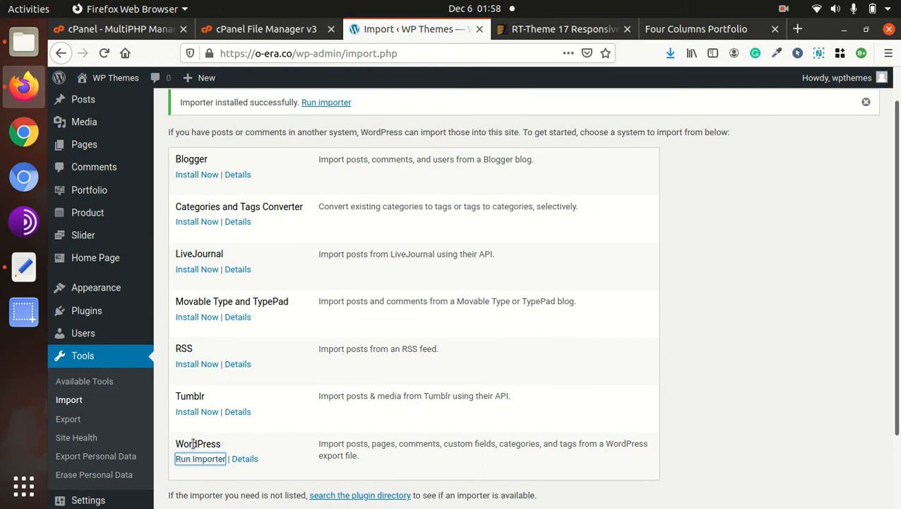
Run the WordPress importer and upload dummy_content.xml from the rttheme17 Dummy Content folder for import.
click(193, 459)
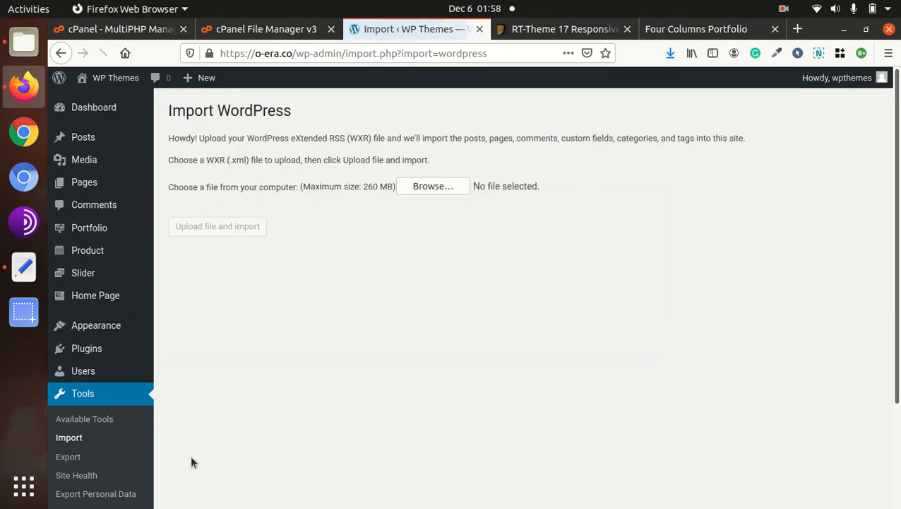
click(436, 187)
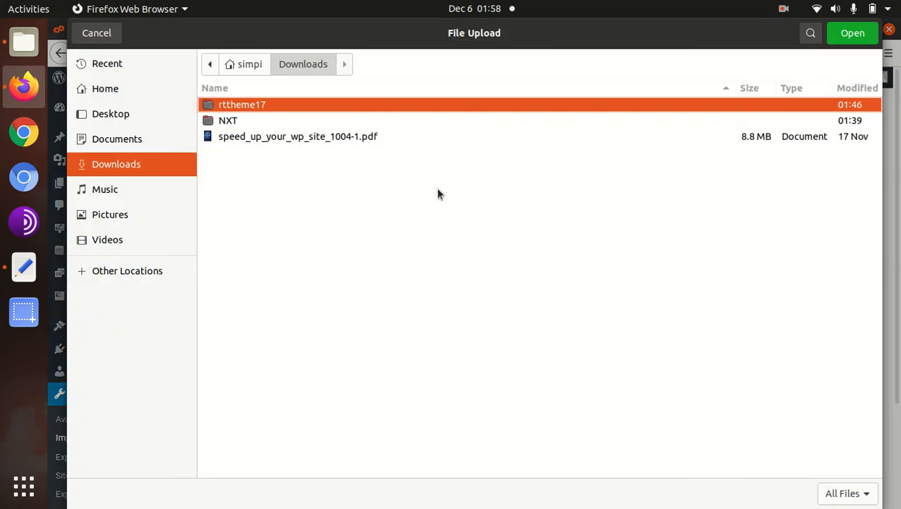
double_click(259, 106)
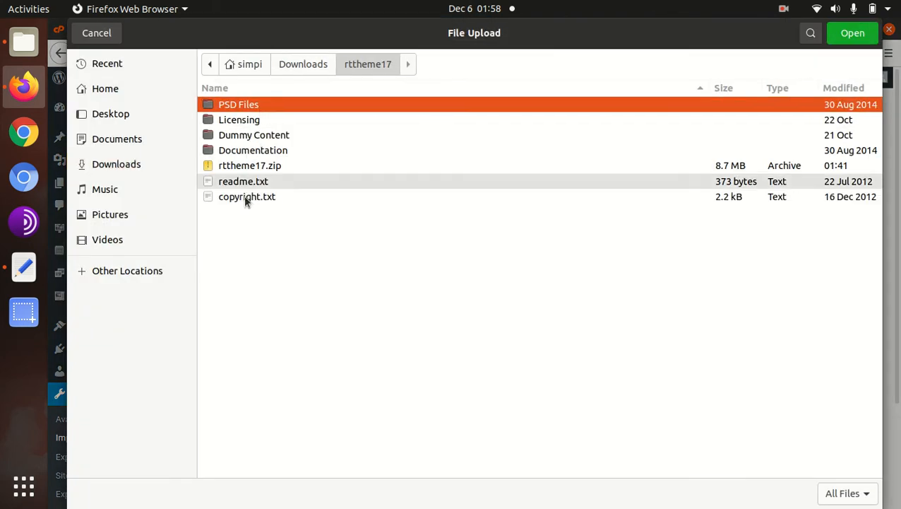
double_click(274, 136)
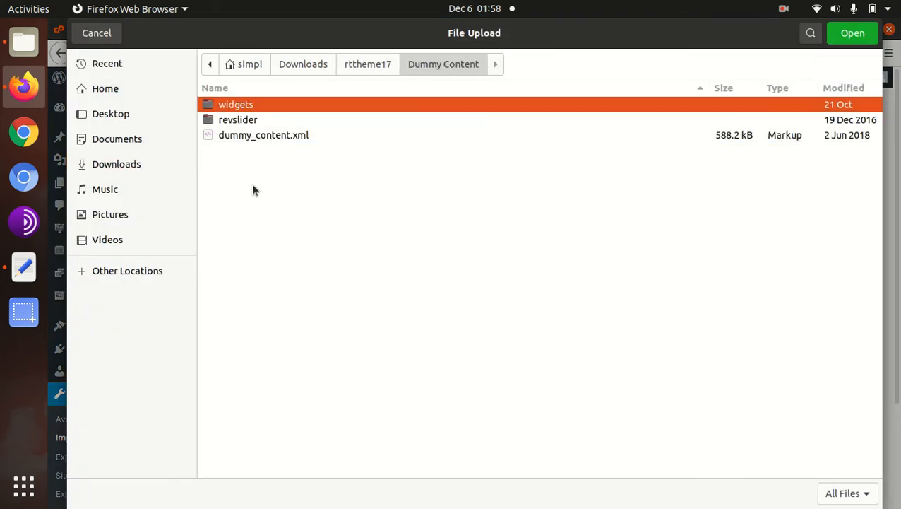
click(266, 138)
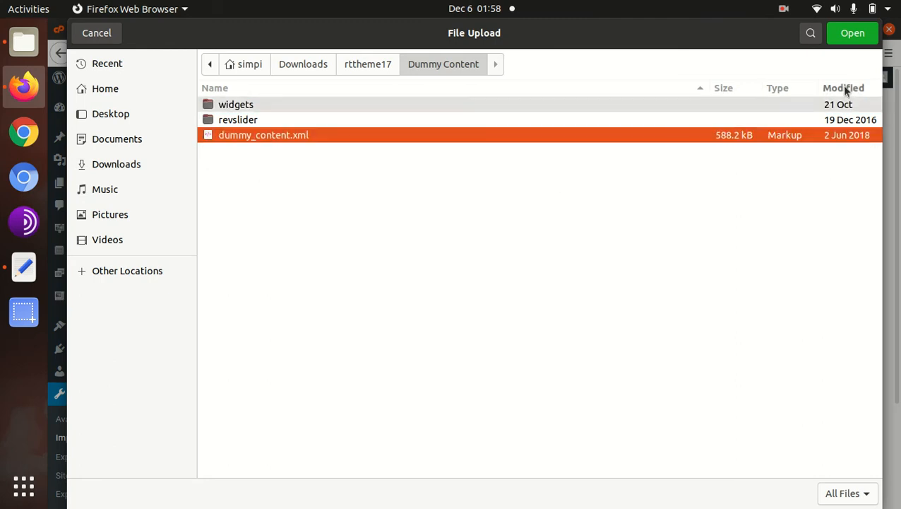
click(853, 33)
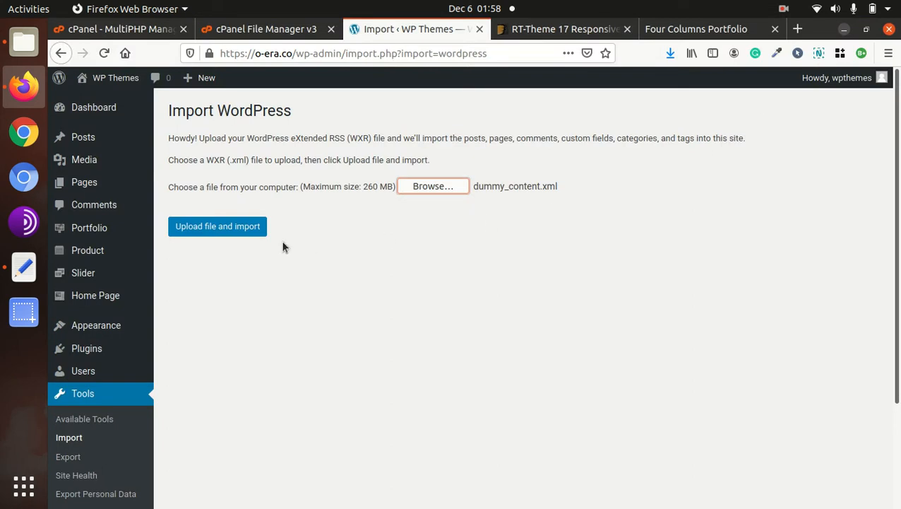
click(235, 227)
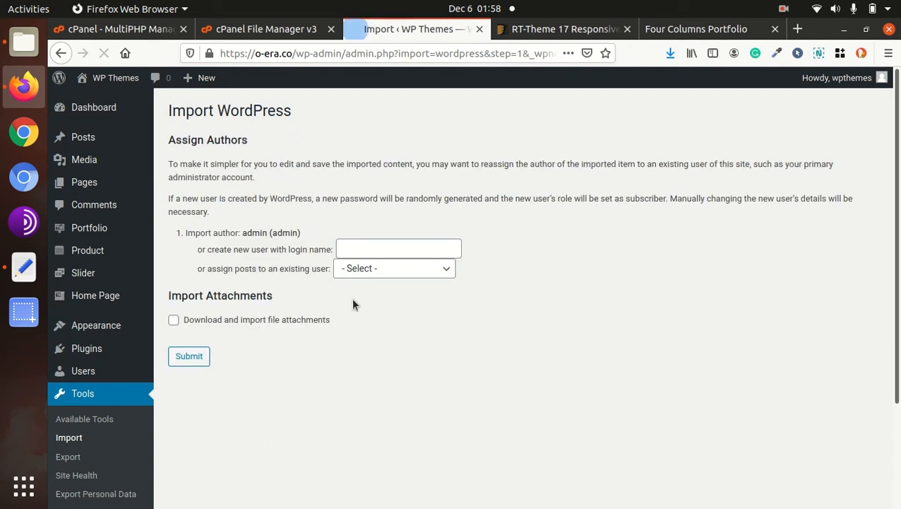
Assign the imported posts to the existing wpthemes user, include downloading of file attachments, and submit the import.
click(391, 269)
click(376, 306)
click(174, 319)
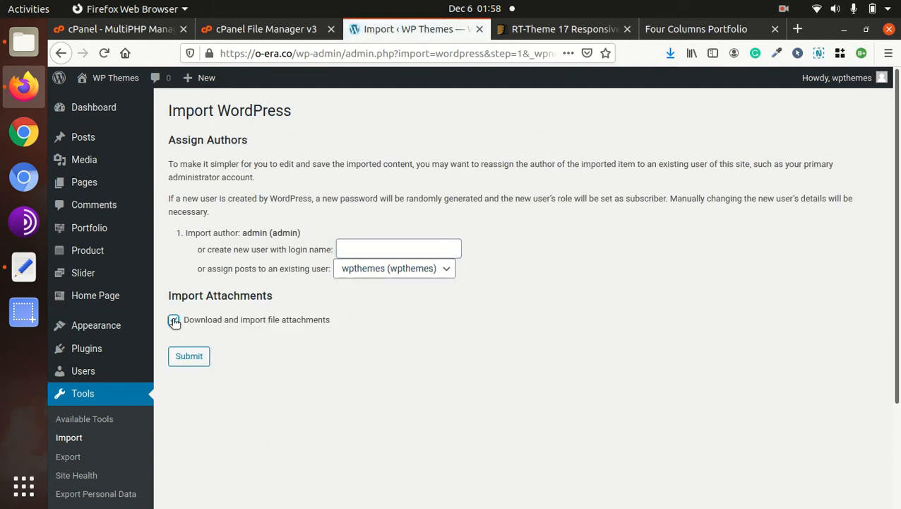
click(189, 356)
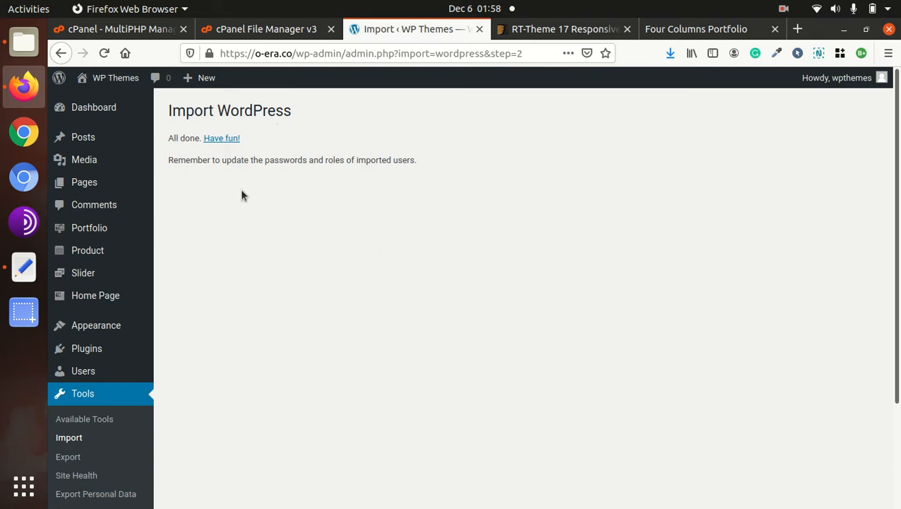
Import rt17demo.zip from the Dummy Content revslider folder into Slider Revolution and check the module list.
scroll(128, 373, down, 3)
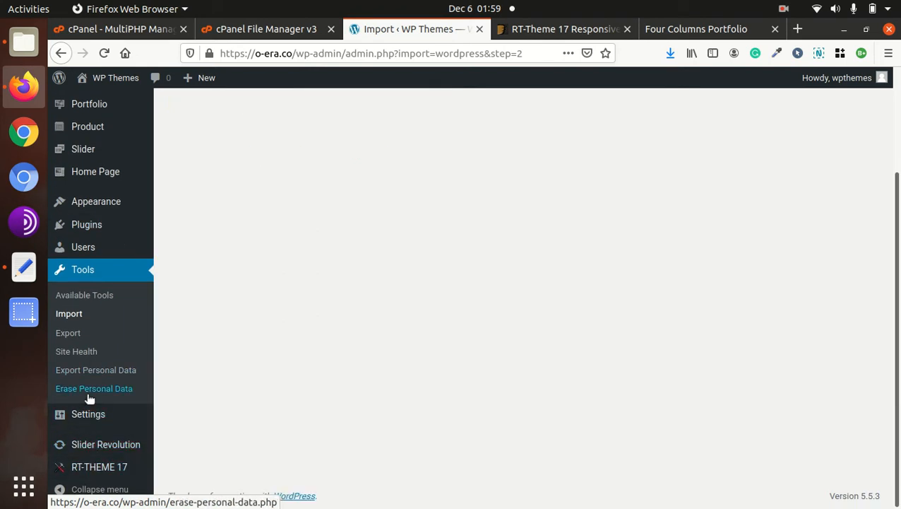
click(114, 446)
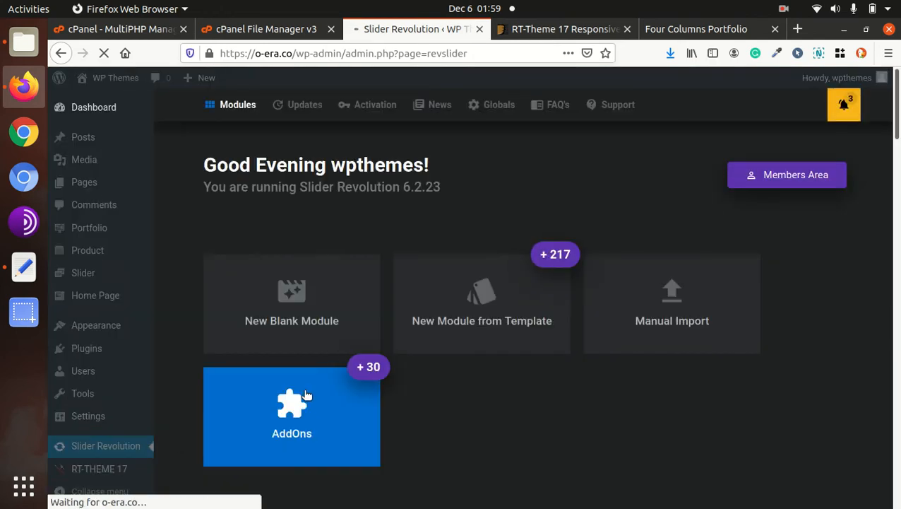
click(669, 315)
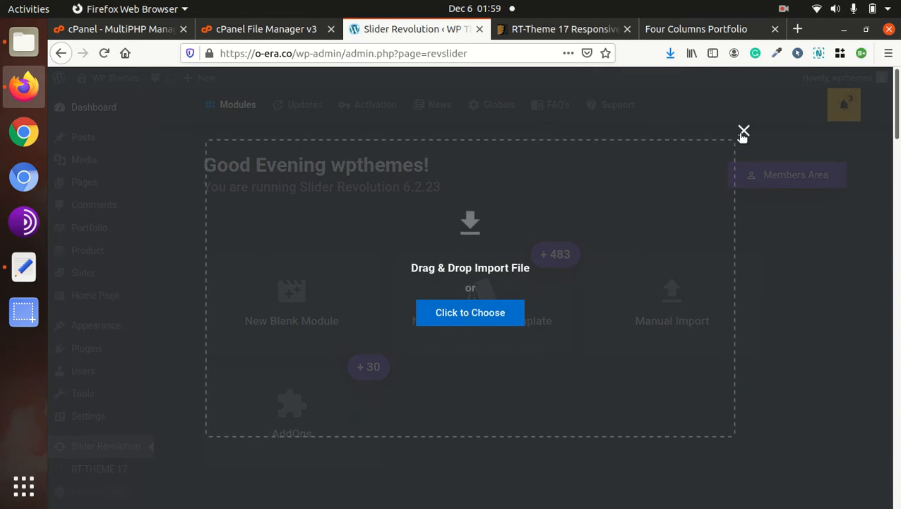
click(480, 315)
double_click(253, 121)
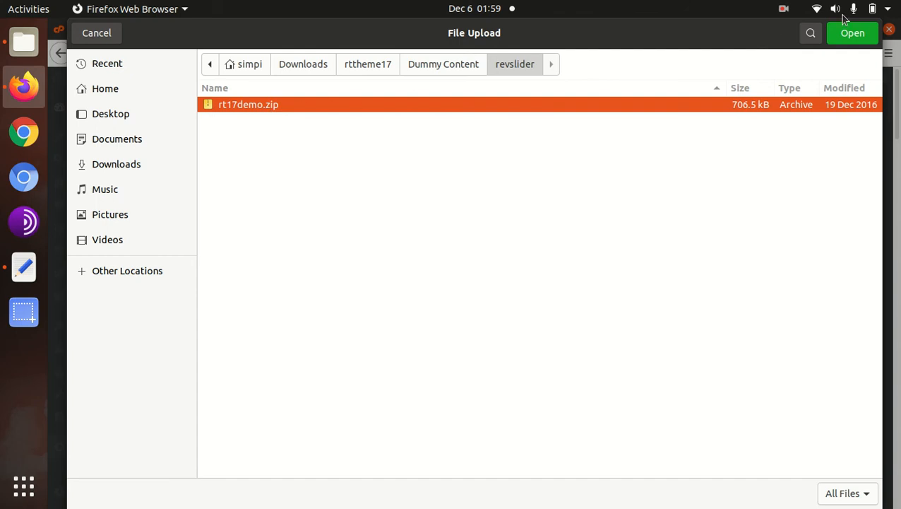
click(862, 36)
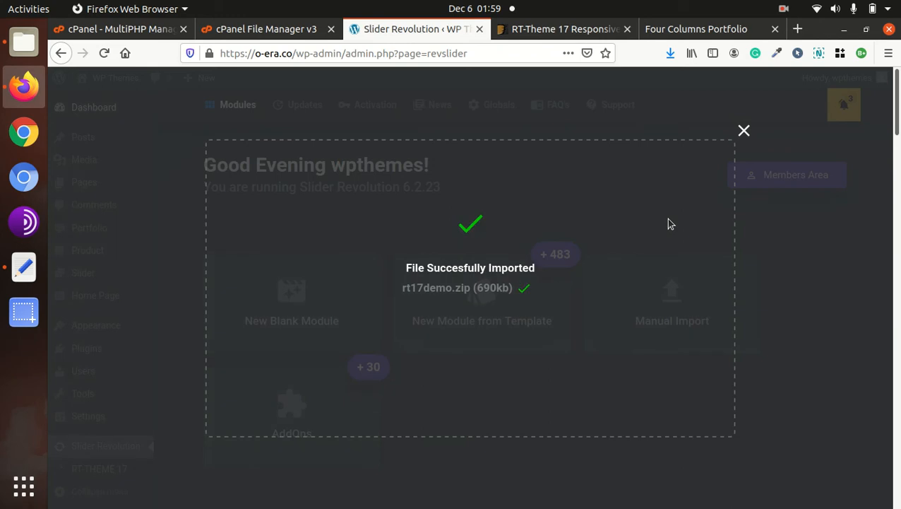
scroll(360, 400, down, 3)
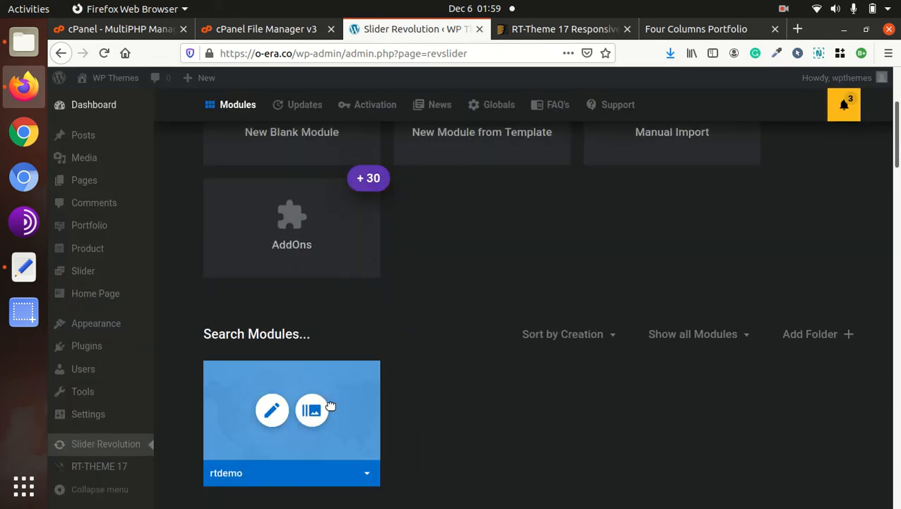
scroll(531, 366, up, 3)
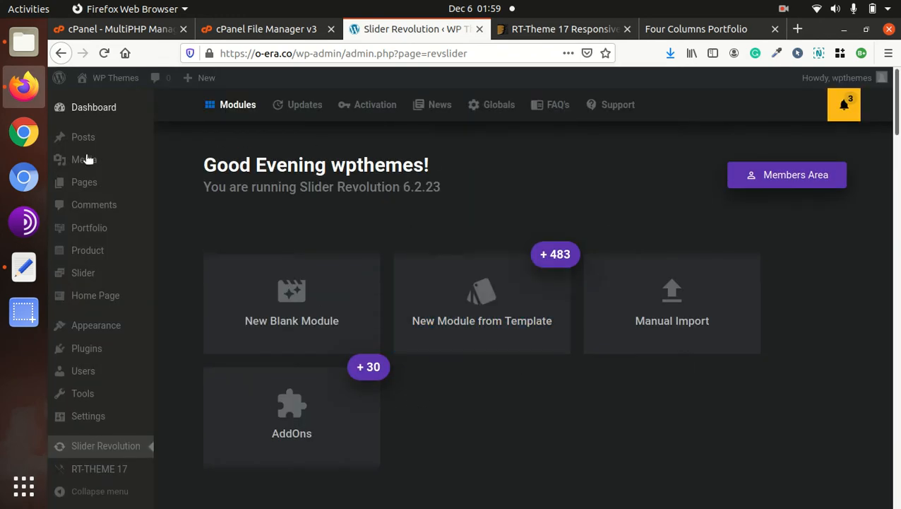
Switch to the Files app, read readme.txt in the widgets folder and copy the plugin name "Widget Importer & Exporter" from it.
click(23, 41)
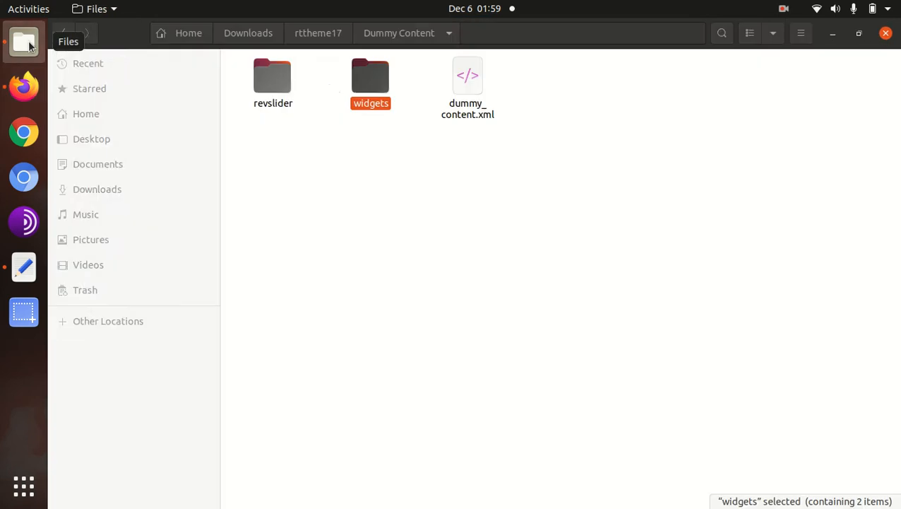
double_click(362, 85)
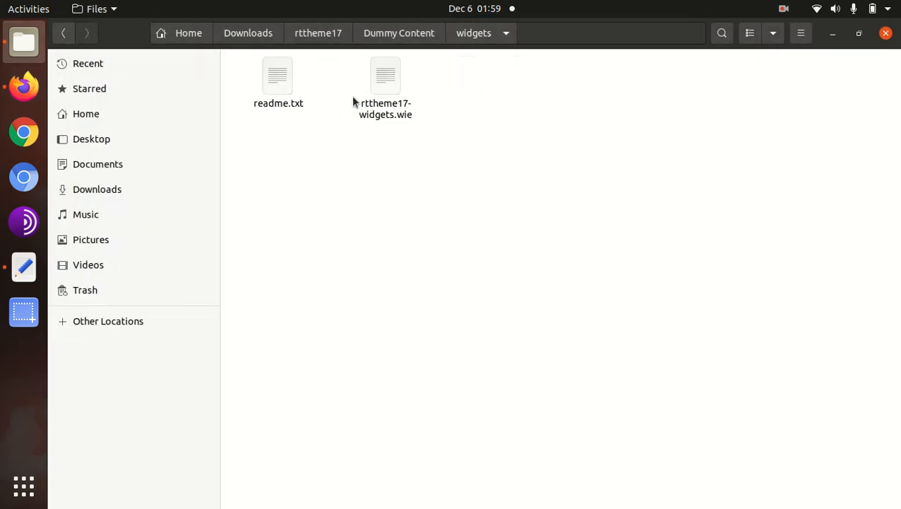
double_click(283, 79)
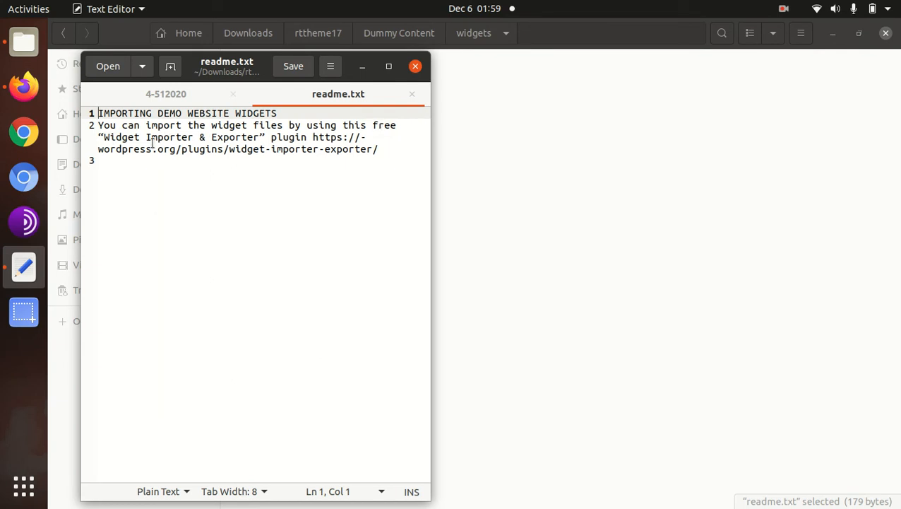
drag(105, 138, 259, 137)
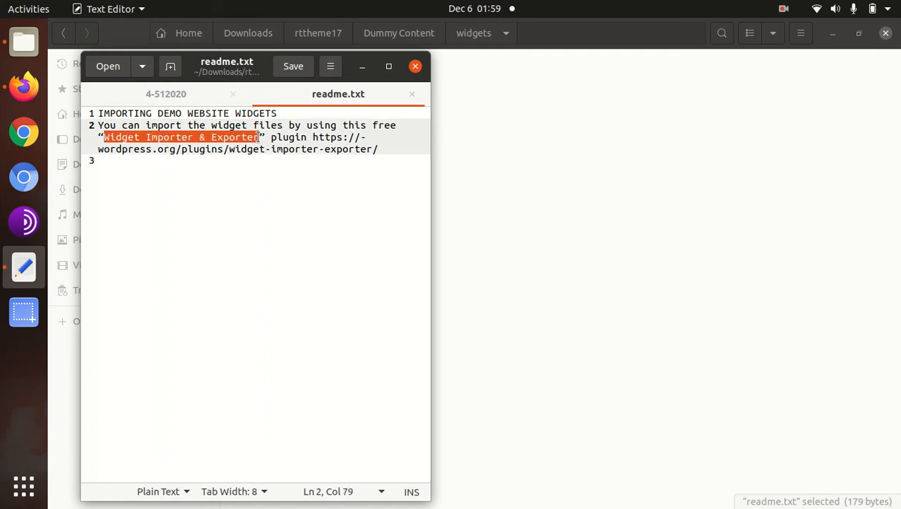
right_click(201, 140)
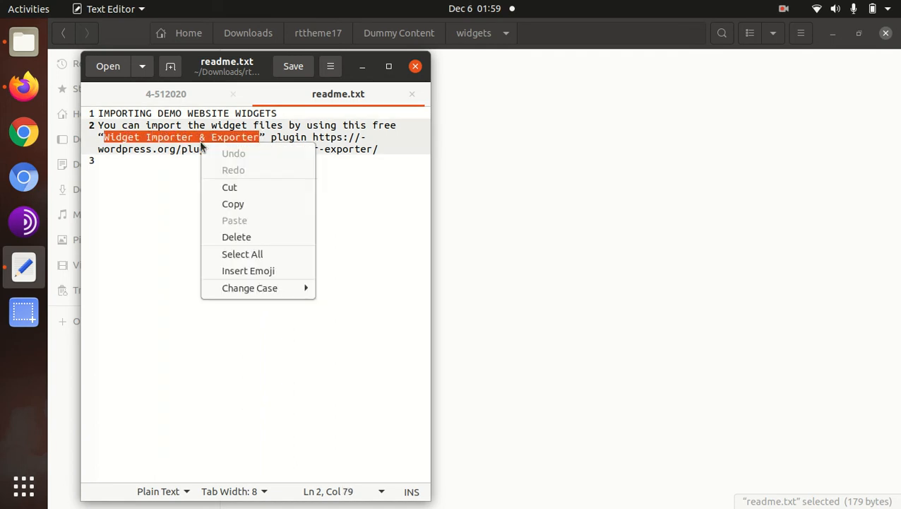
click(226, 203)
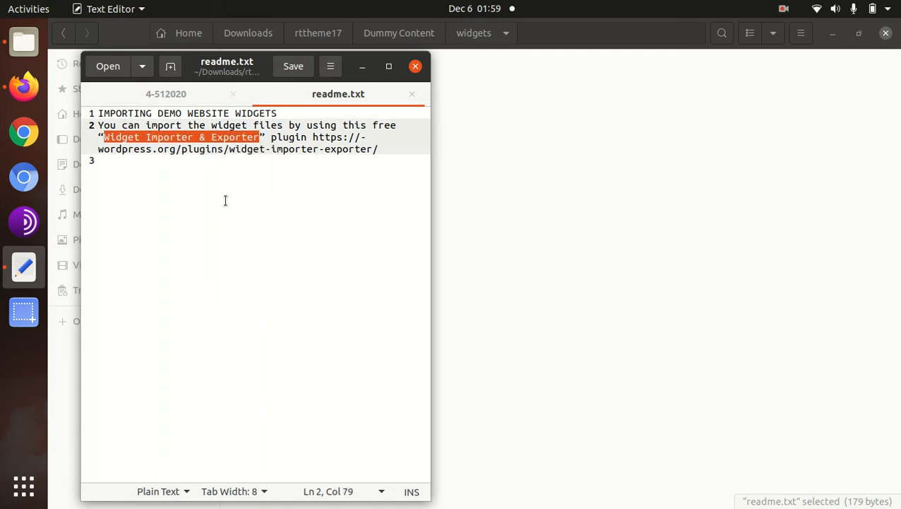
click(416, 65)
Return to Firefox and open the Dashboard of the WP Themes WordPress admin.
click(23, 85)
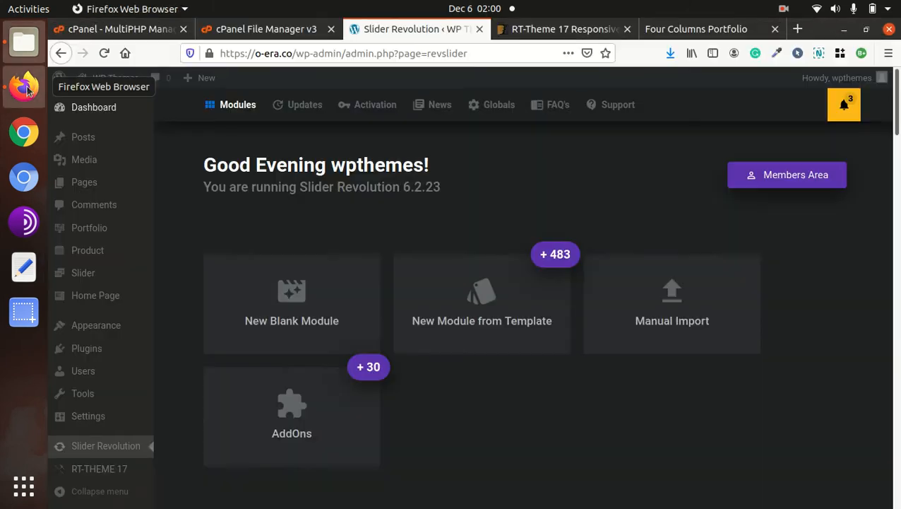
click(259, 32)
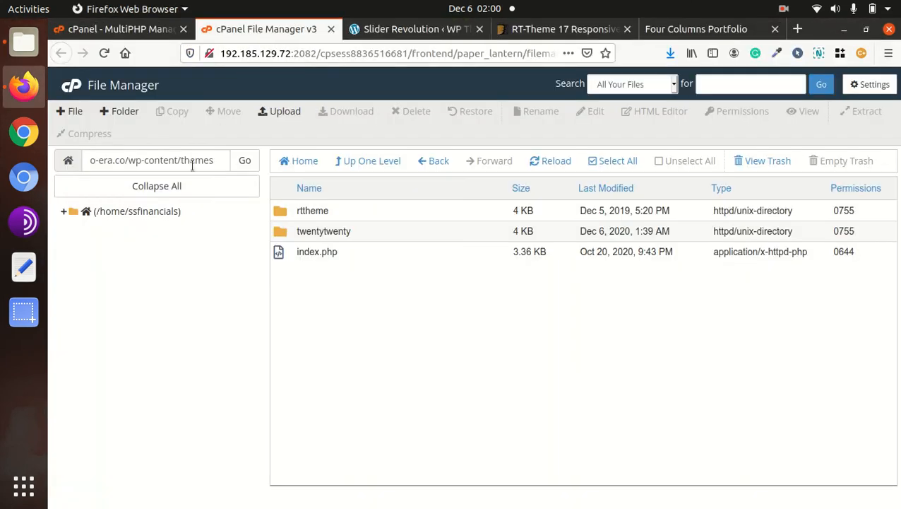
click(413, 29)
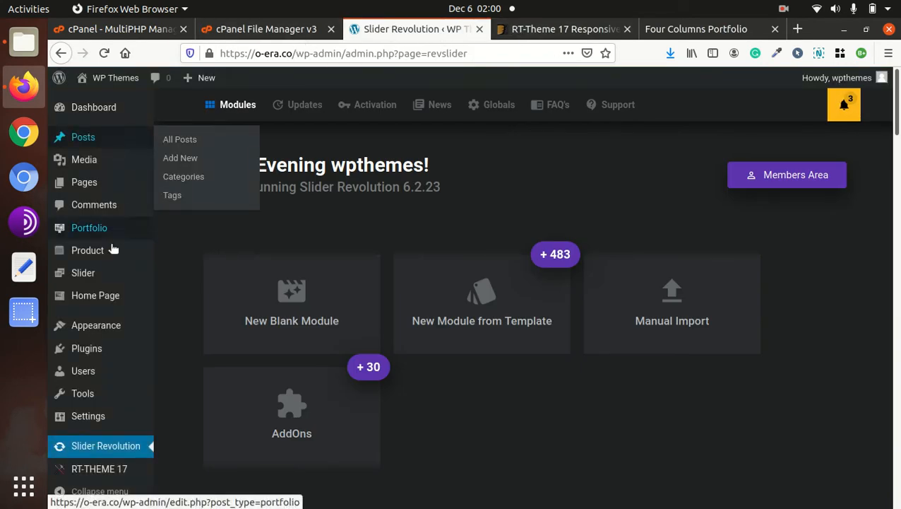
click(88, 108)
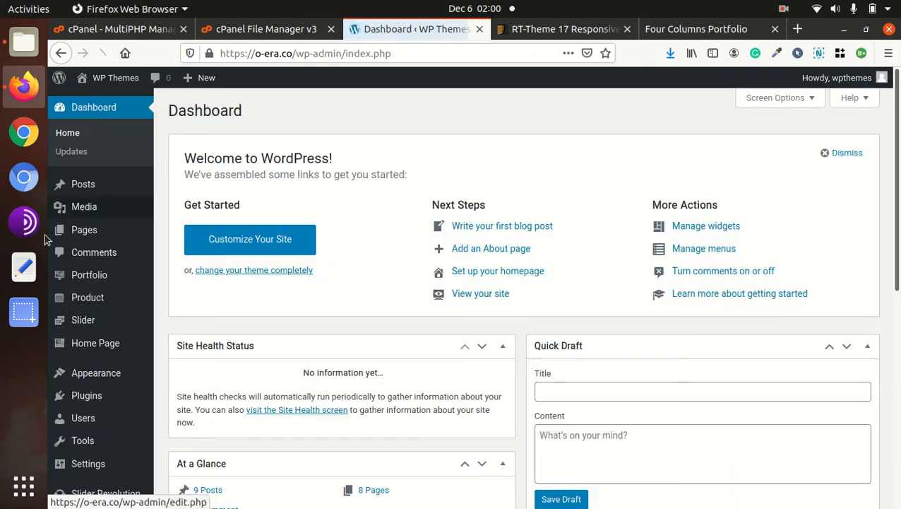
Search the plugin directory for "Widget Importer & Exporter" using the copied name, and install and activate that plugin.
mouse_move(88, 400)
click(181, 420)
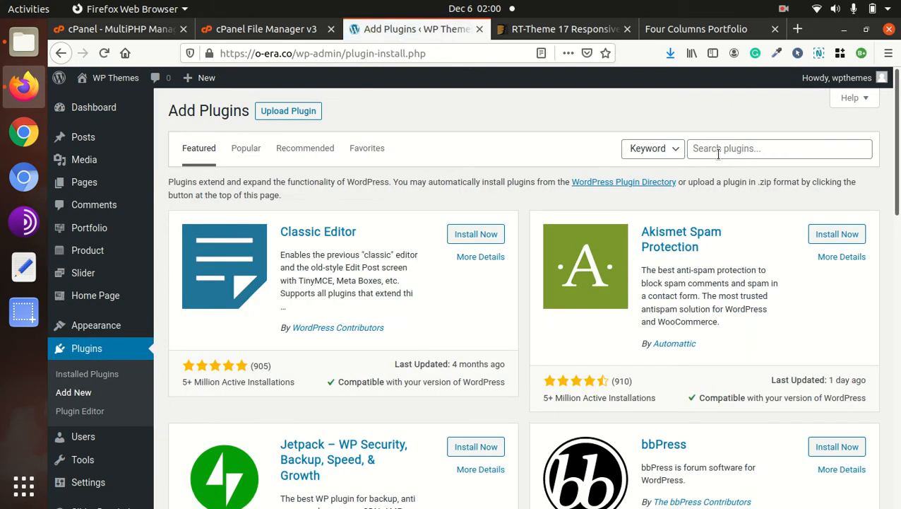
right_click(734, 150)
click(735, 214)
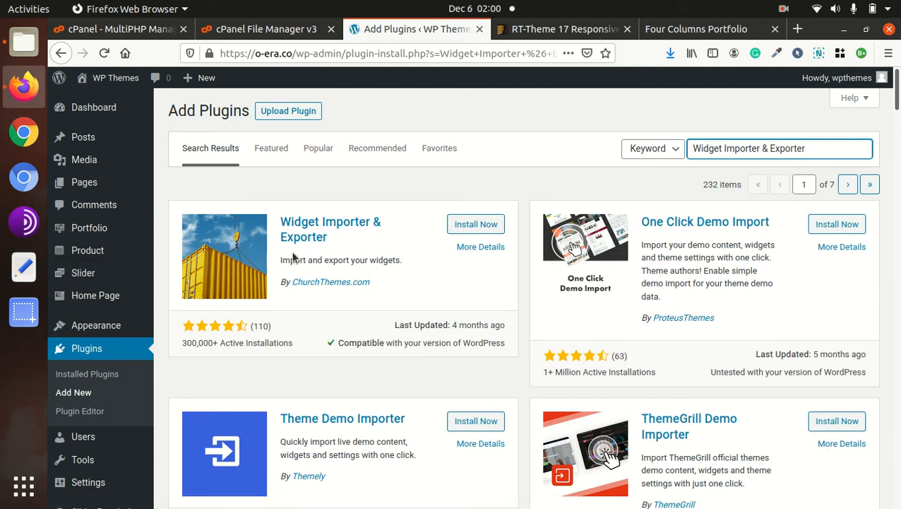
click(464, 224)
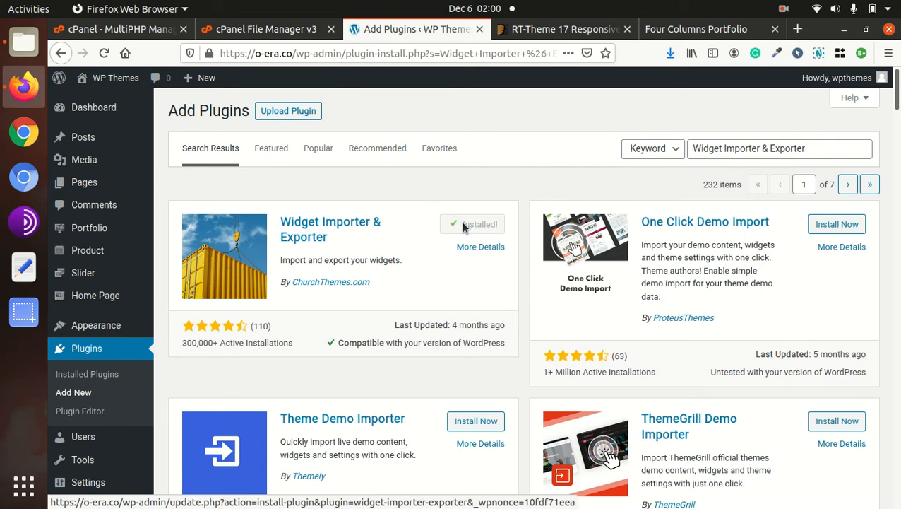
click(469, 226)
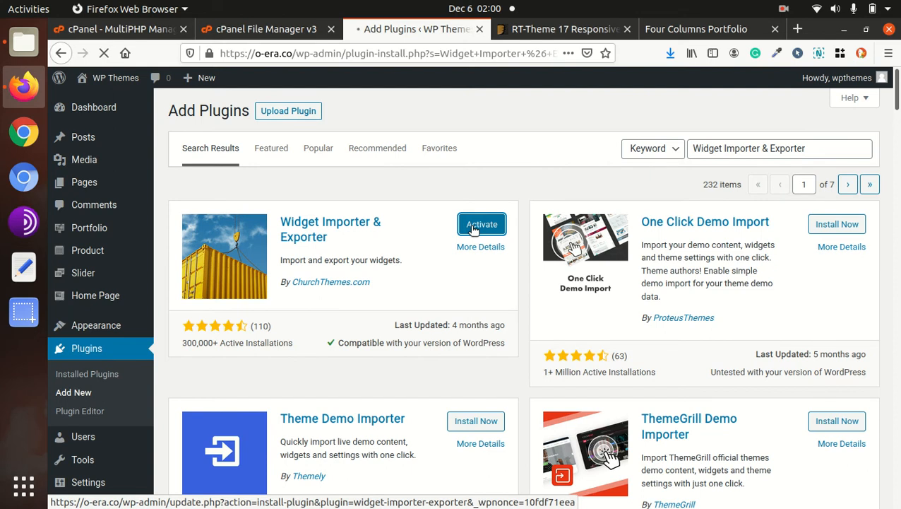
Try to import rttheme17-widgets.wie from the Dummy Content widgets folder with Widget Importer & Exporter.
scroll(395, 282, down, 2)
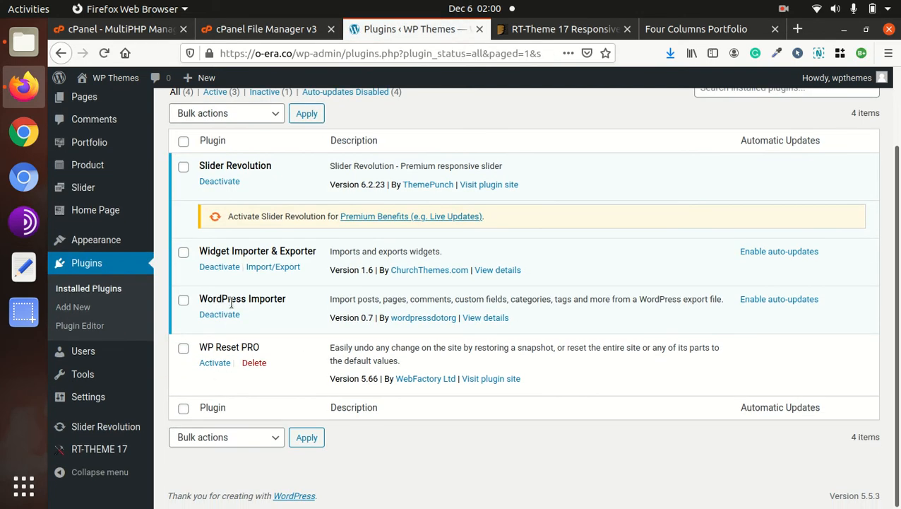
click(271, 268)
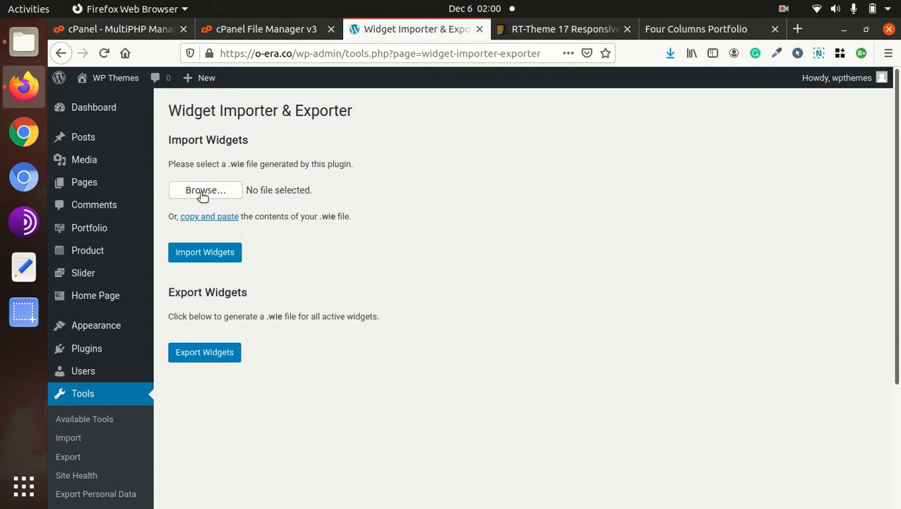
click(204, 198)
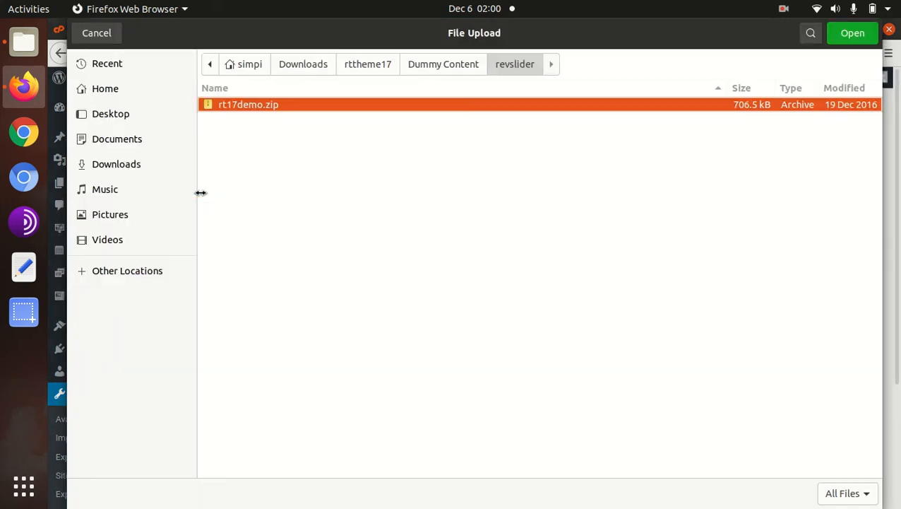
click(432, 65)
double_click(261, 108)
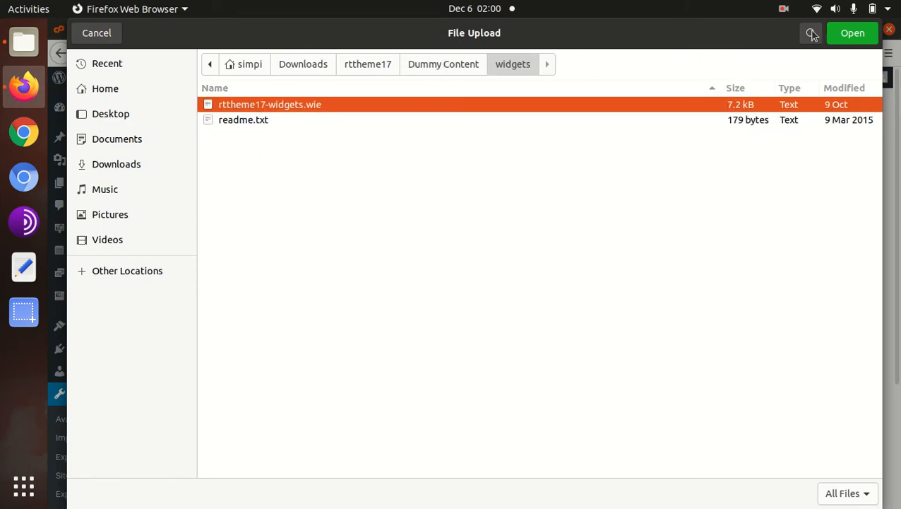
click(848, 34)
click(204, 252)
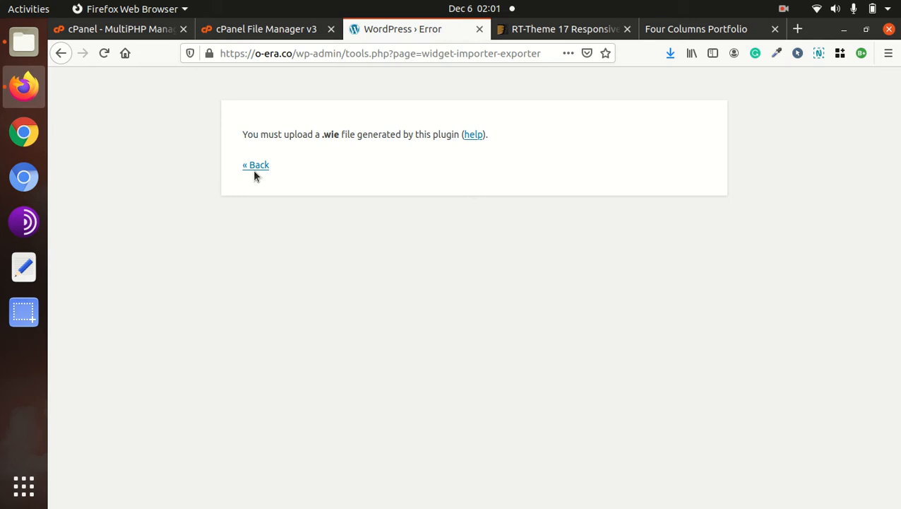
Reveal the widget importer's copy-and-paste field, then switch to the Files app and copy the entire contents of rttheme17-widgets.wie.
click(256, 167)
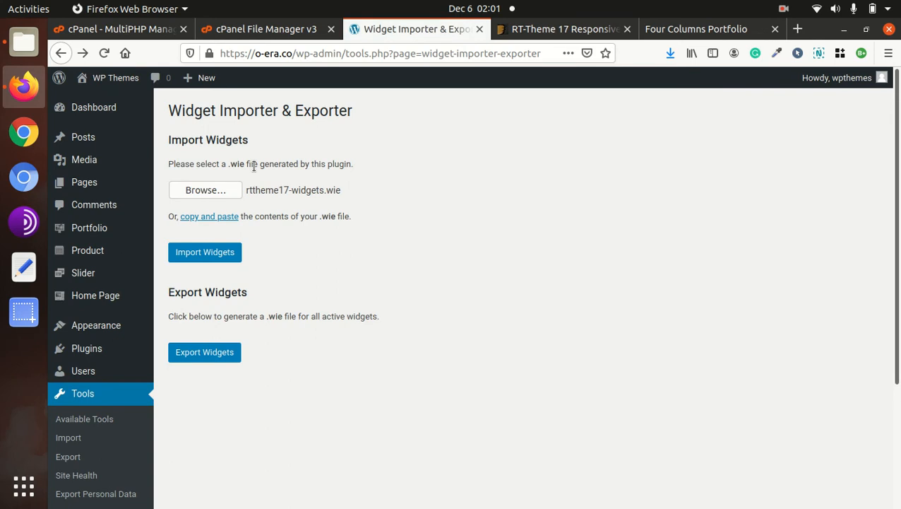
click(209, 216)
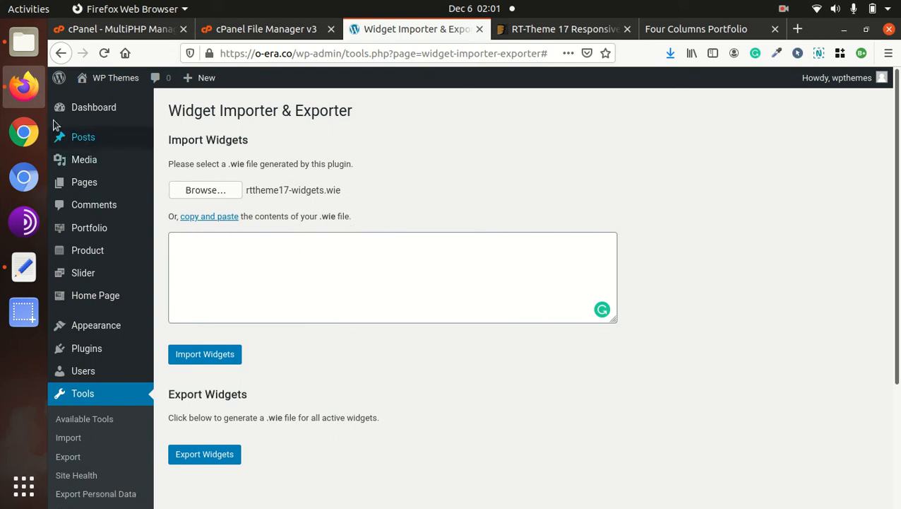
click(23, 42)
double_click(383, 85)
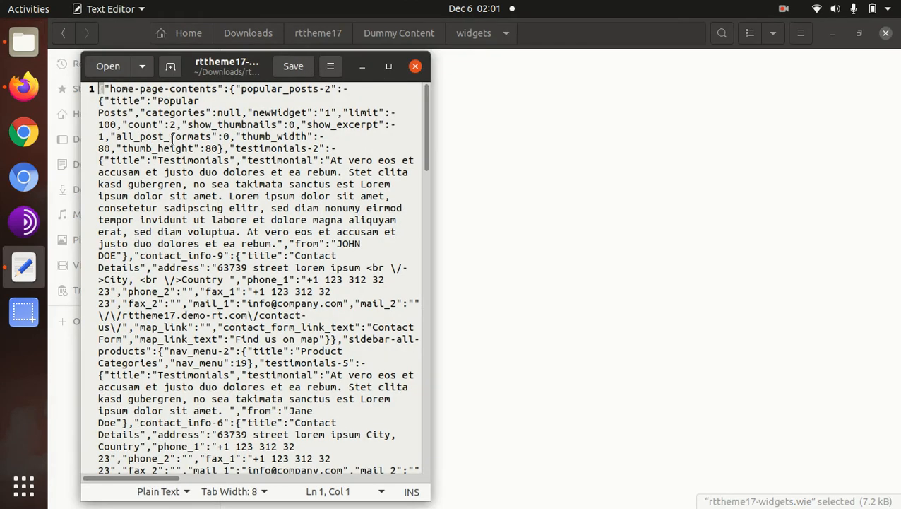
click(163, 149)
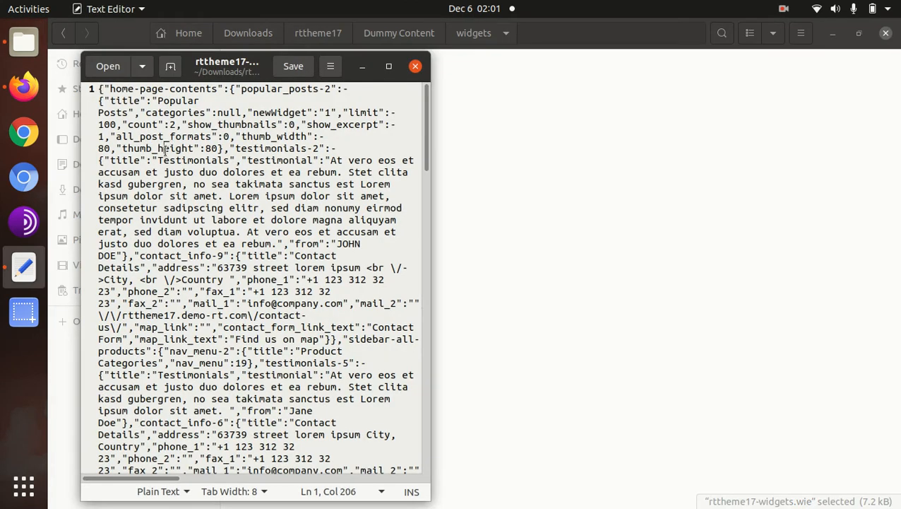
key(ctrl+a)
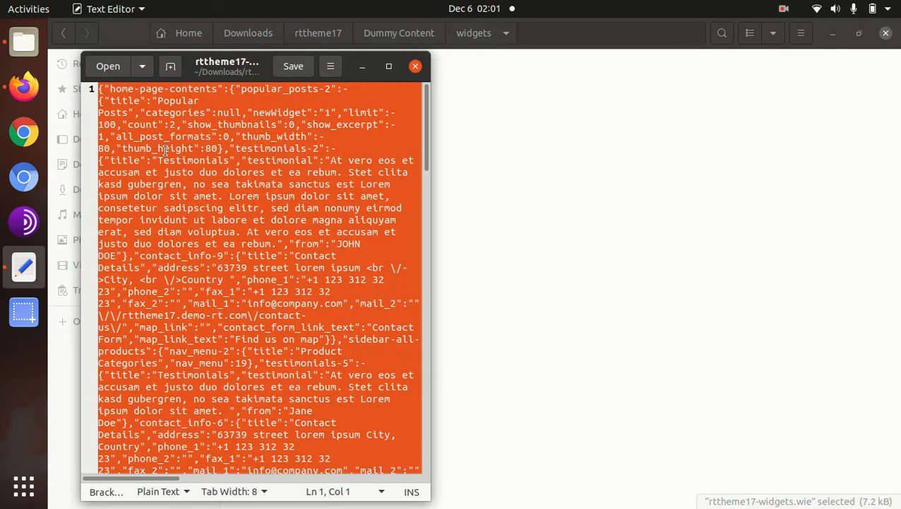
Return to Firefox, paste the copied .wie contents into the widget import form, import the widgets and review the import results.
click(19, 99)
click(195, 248)
key(ctrl+v)
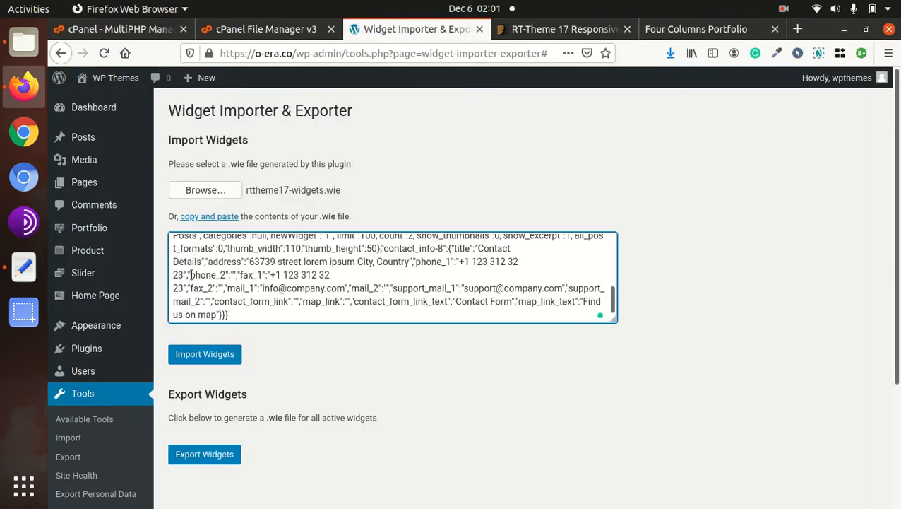
click(199, 359)
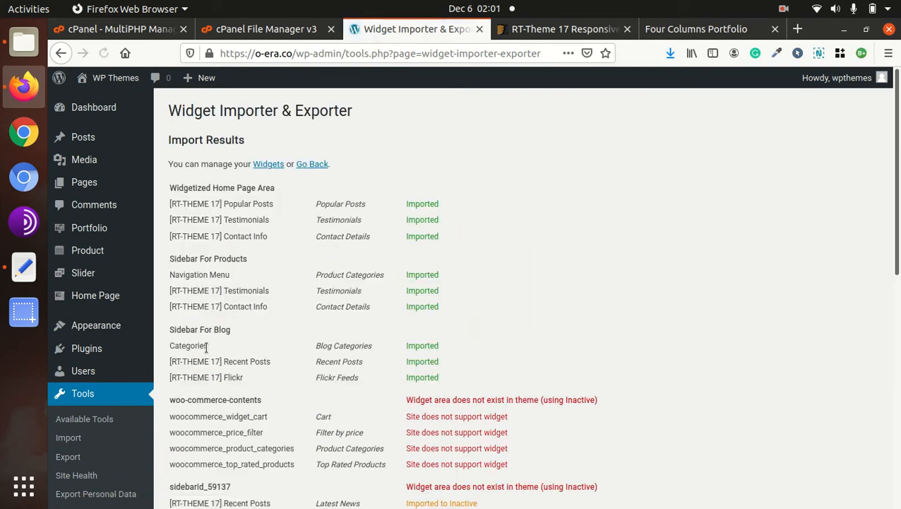
scroll(494, 205, down, 3)
scroll(492, 202, down, 9)
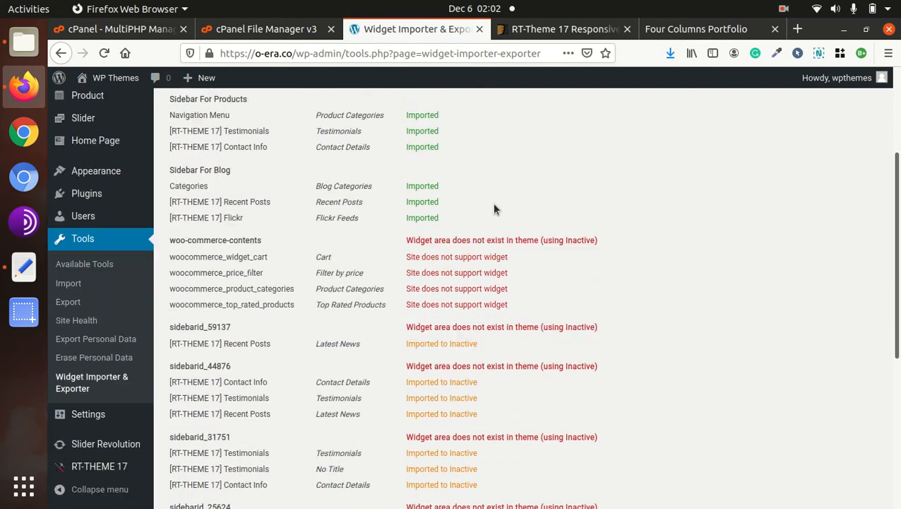
scroll(461, 233, up, 12)
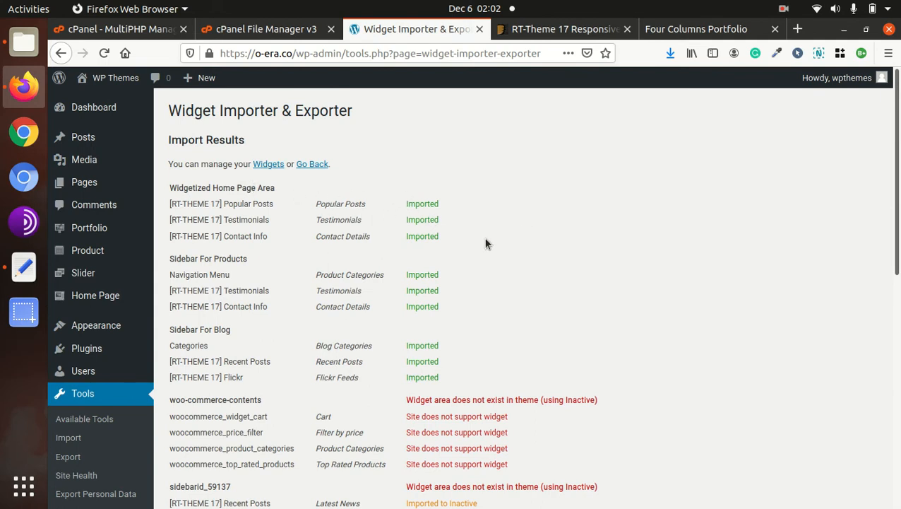
Deactivate the WordPress Importer and Widget Importer & Exporter plugins in the installed plugins list.
mouse_move(102, 118)
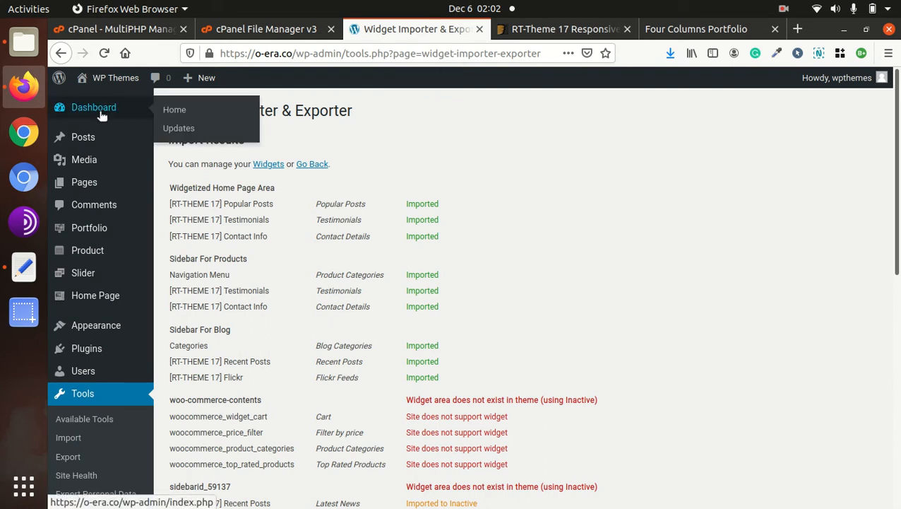
scroll(111, 244, down, 3)
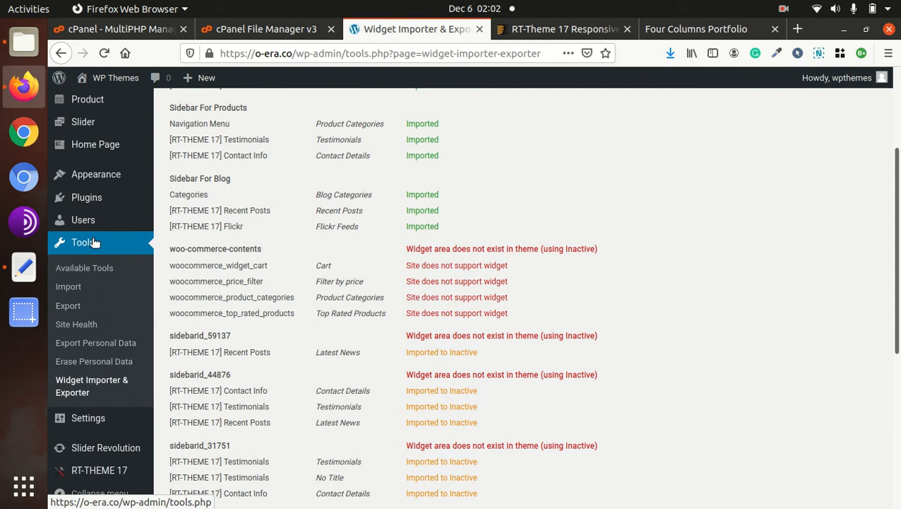
mouse_move(98, 197)
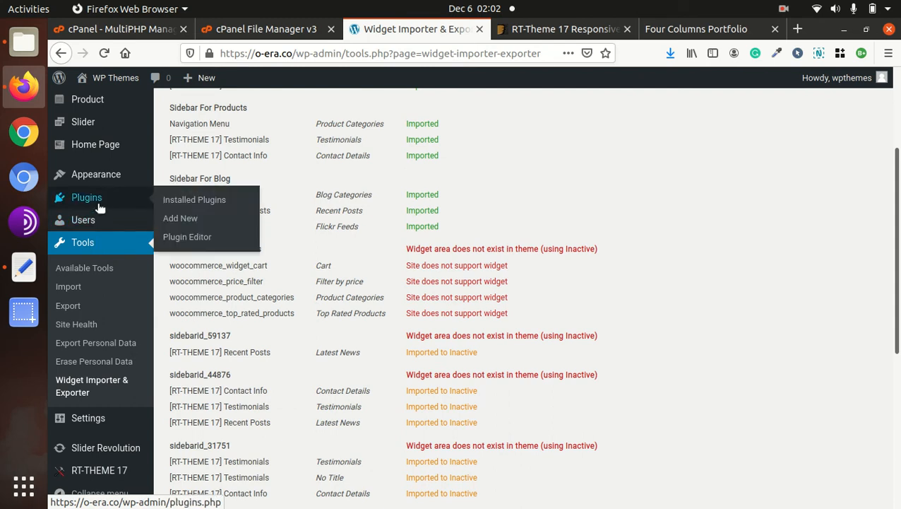
click(194, 203)
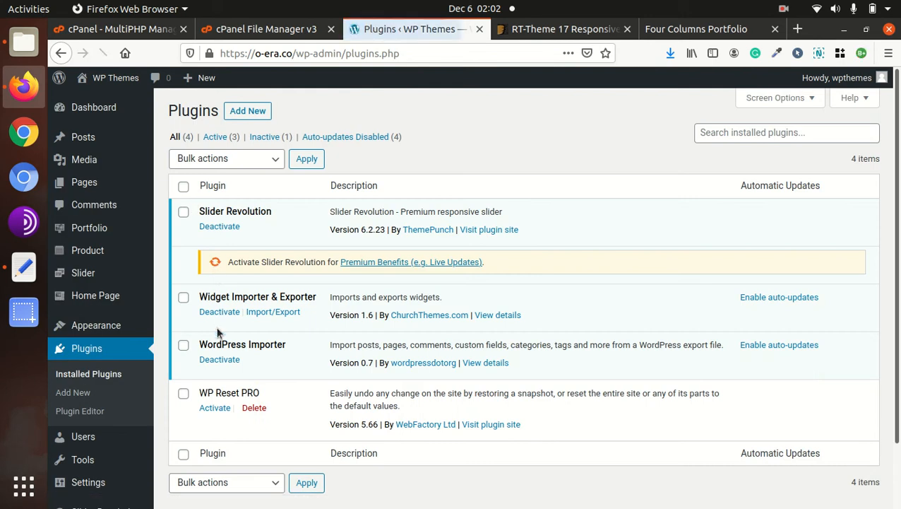
click(217, 360)
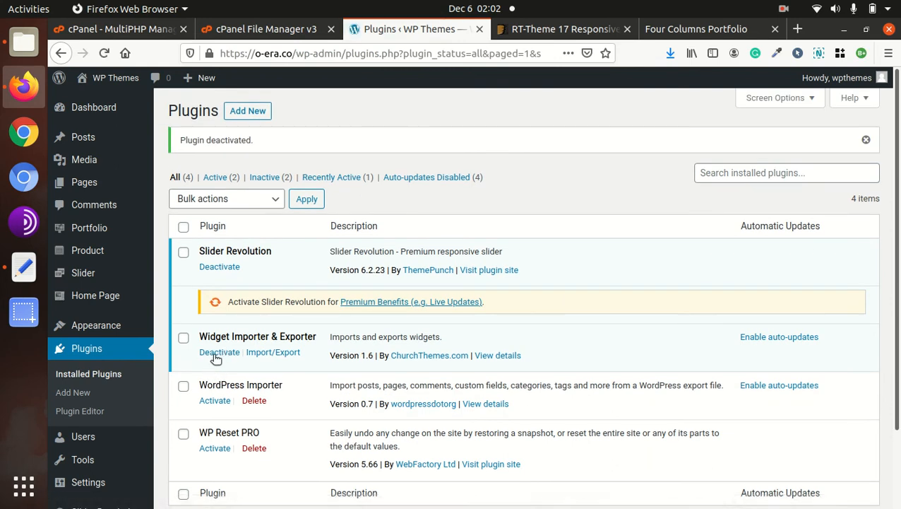
click(226, 353)
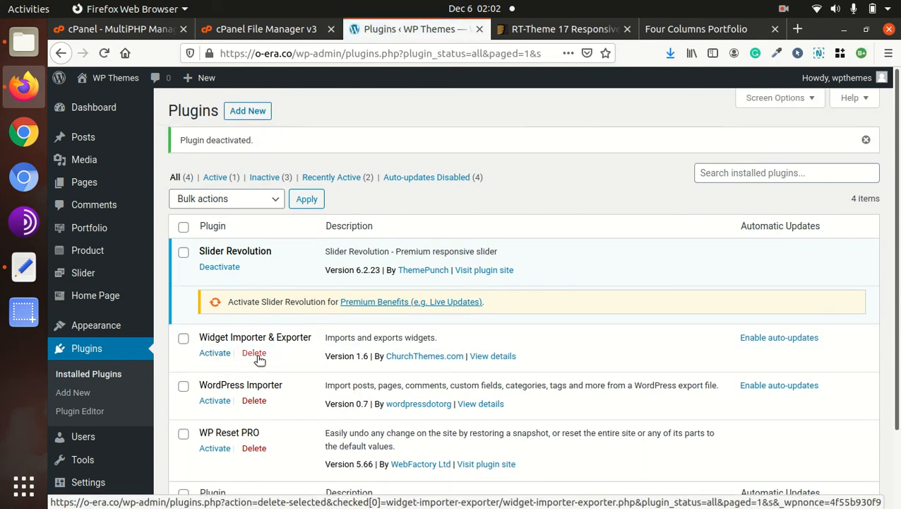
Delete the Widget Importer & Exporter and WordPress Importer plugins together with a bulk action.
click(184, 338)
click(185, 386)
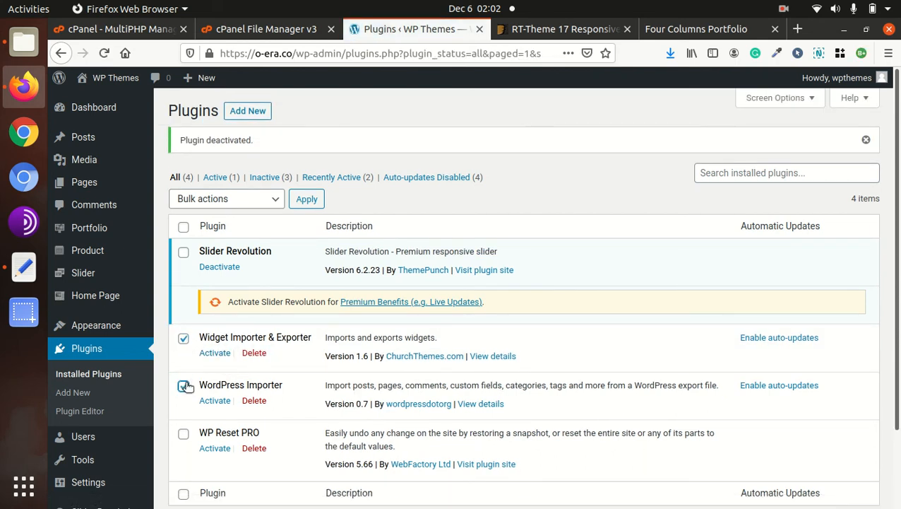
click(233, 198)
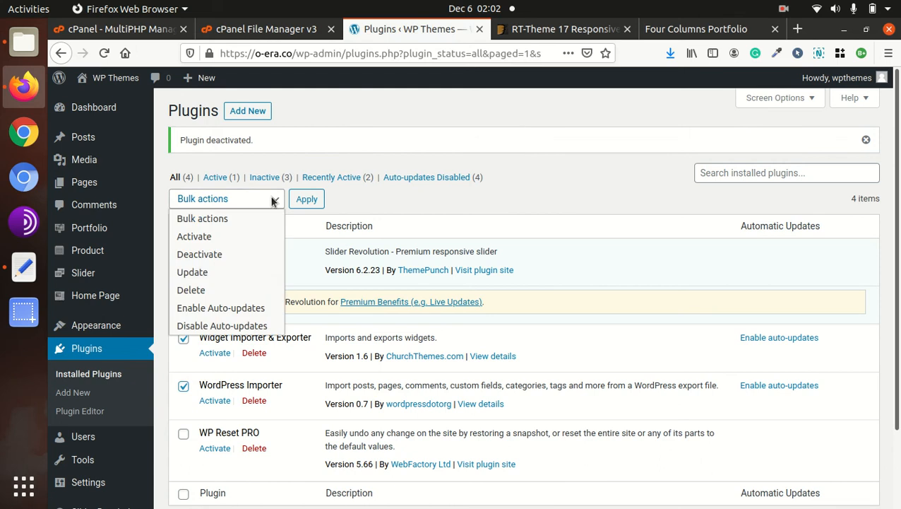
click(205, 289)
click(319, 203)
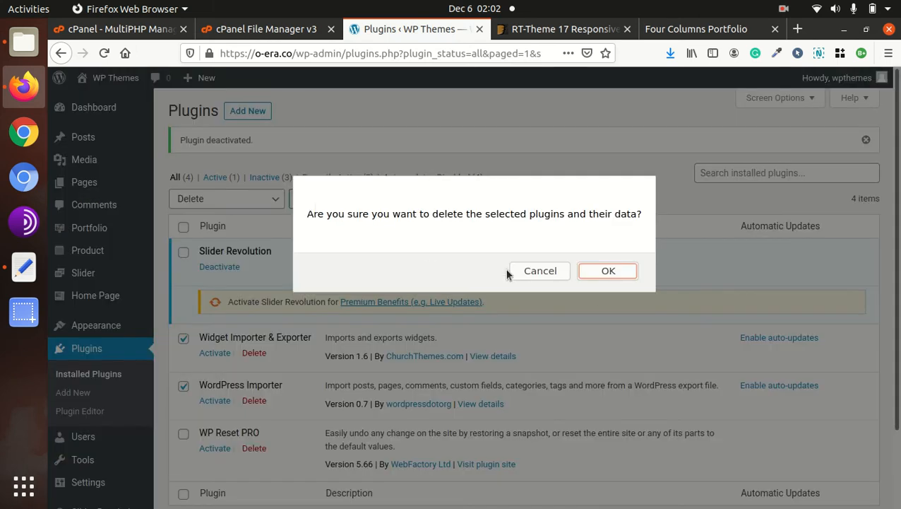
click(597, 275)
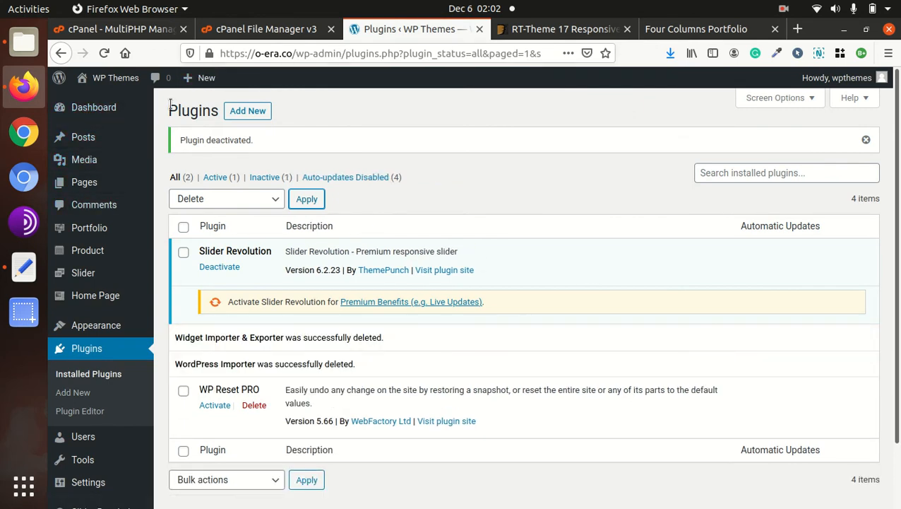
Visit the live site and check the home page content and its slider slides.
mouse_move(110, 79)
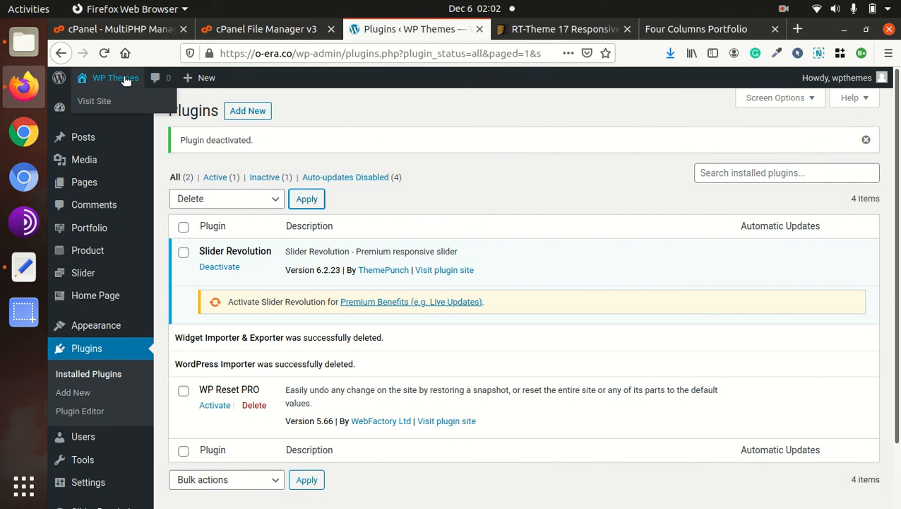
click(100, 103)
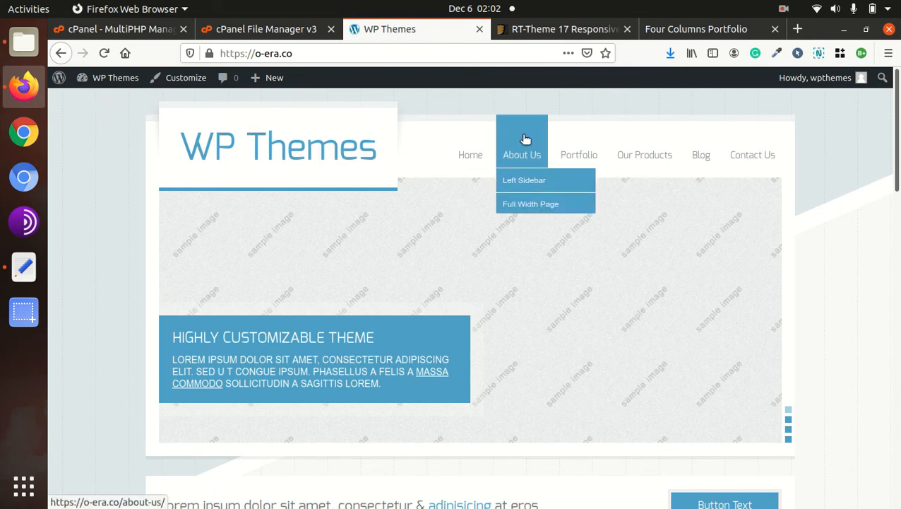
scroll(313, 243, down, 5)
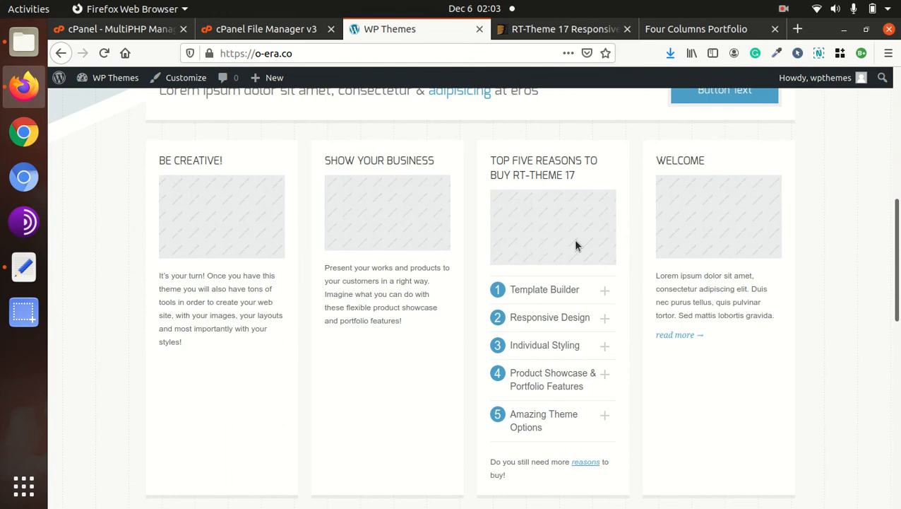
scroll(576, 245, up, 4)
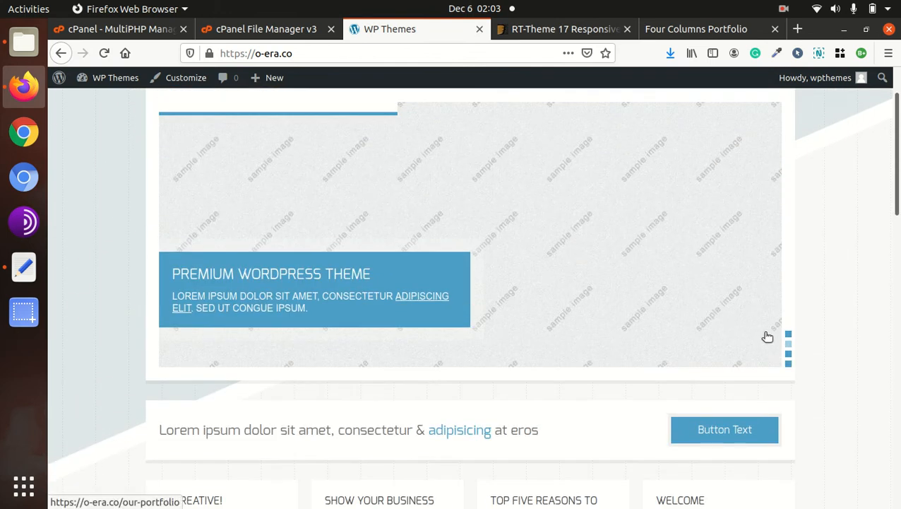
click(789, 344)
click(790, 354)
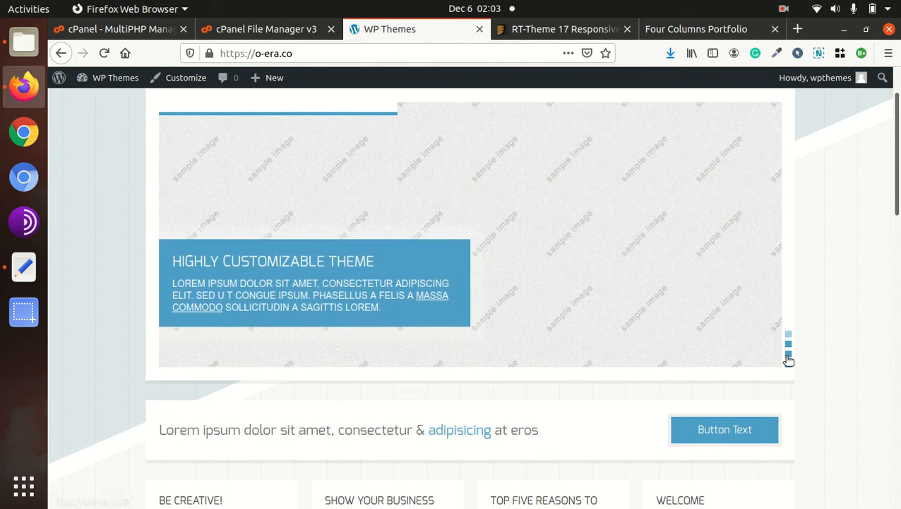
scroll(613, 289, up, 1)
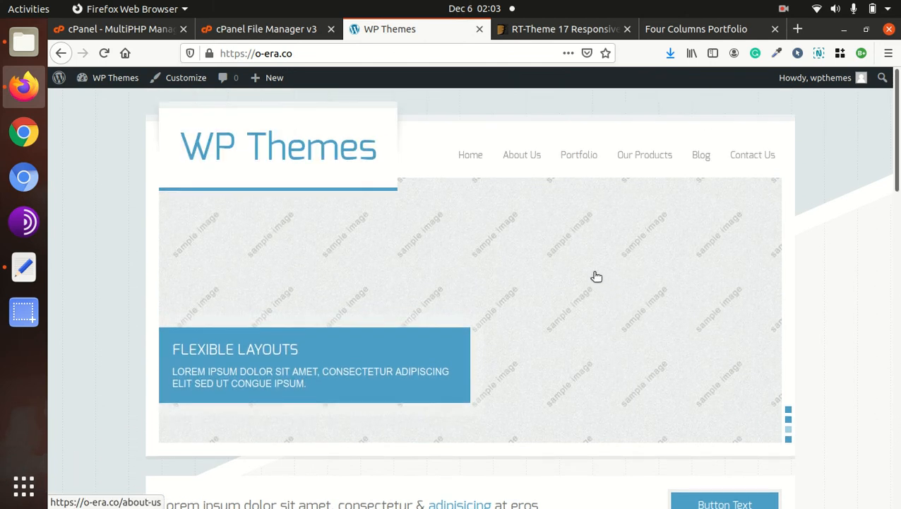
Open the Left Sidebar page under About Us and look through its content and footer widgets.
mouse_move(525, 158)
click(521, 188)
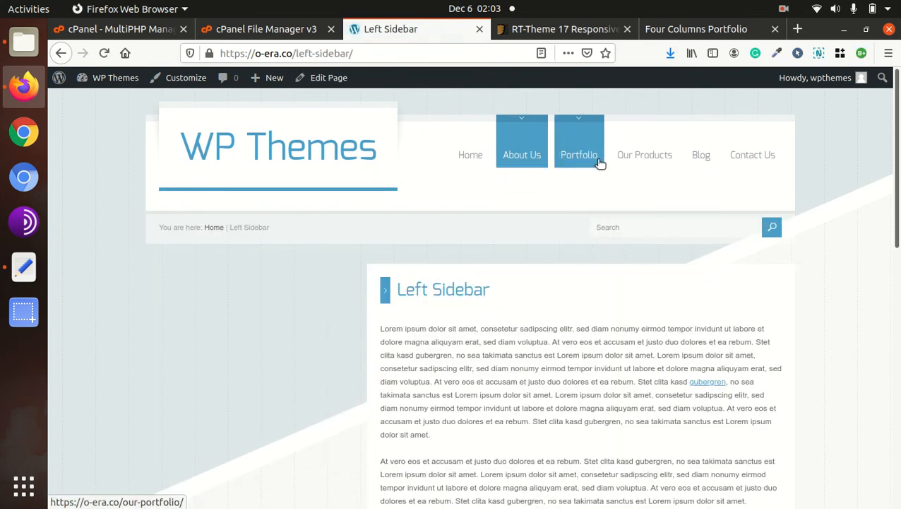
scroll(578, 169, down, 6)
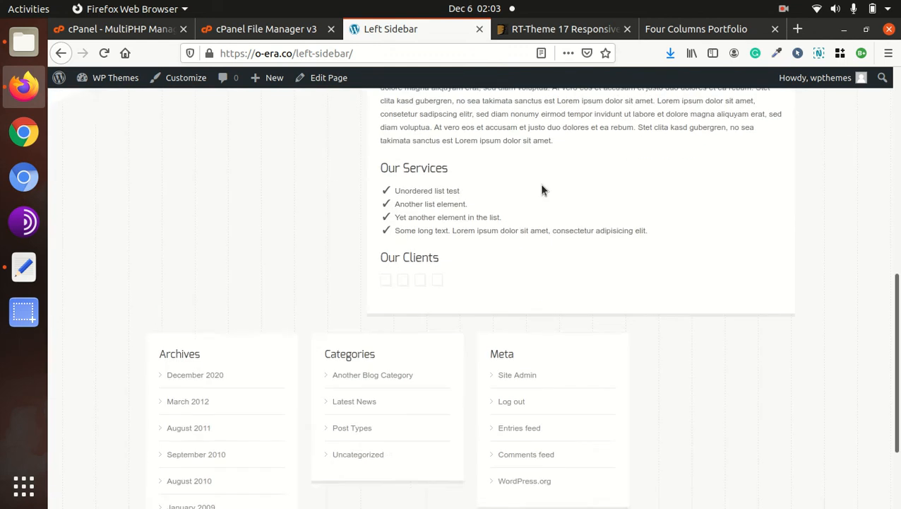
scroll(542, 190, up, 5)
scroll(542, 189, up, 3)
Open the Product Category 1 page under Our Products and look over its product listing and sidebar.
mouse_move(665, 160)
click(636, 180)
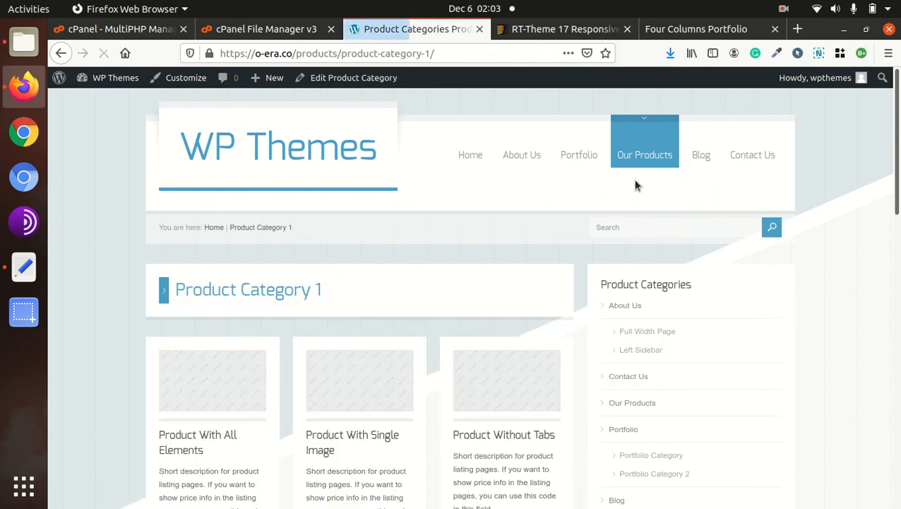
scroll(311, 330, down, 3)
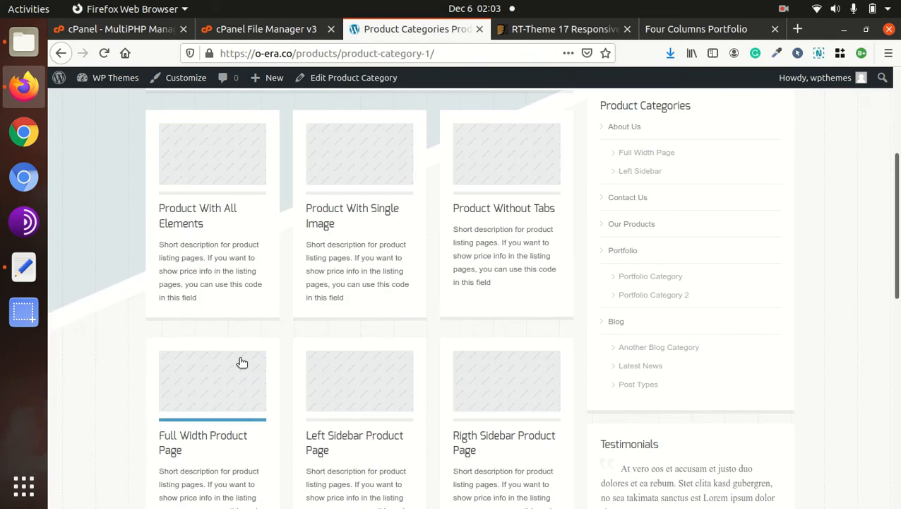
Open the Product With All Elements page, examine its details and sidebar widgets, and preview its first photo enlarged.
click(189, 218)
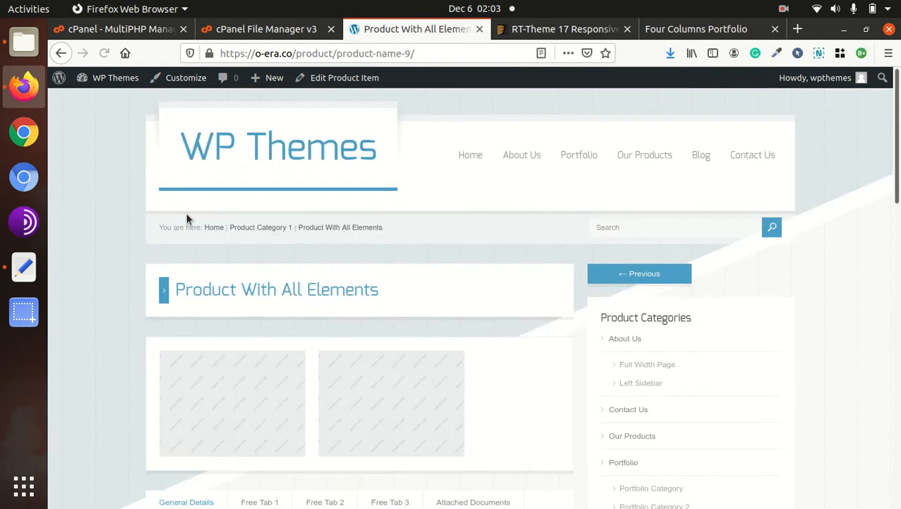
scroll(400, 244, down, 2)
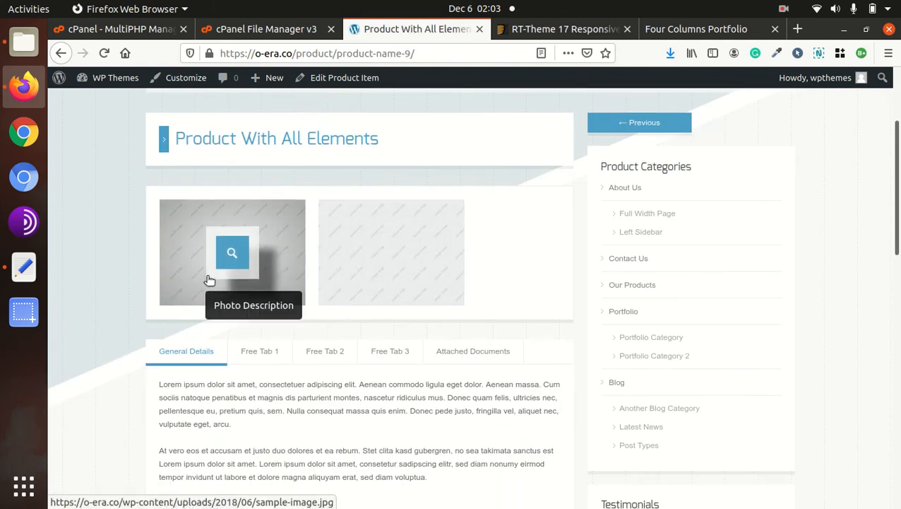
scroll(460, 265, down, 6)
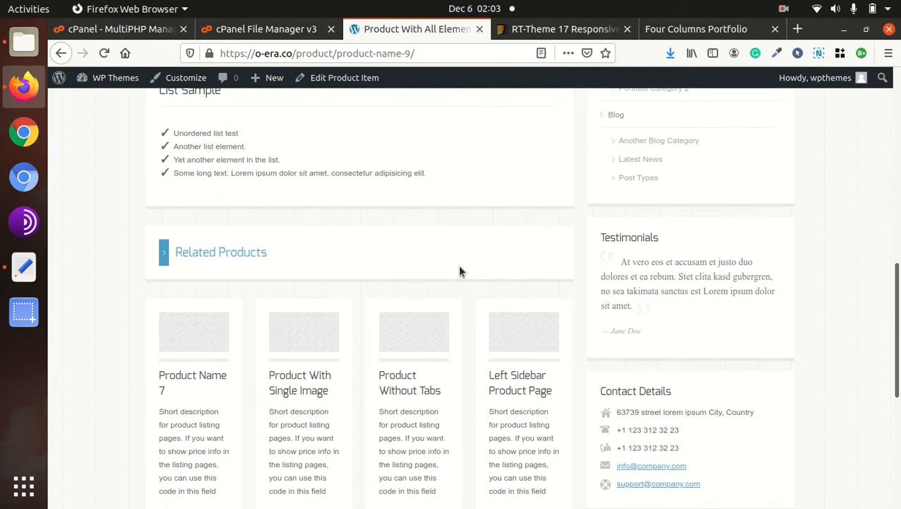
scroll(458, 267, up, 5)
scroll(440, 270, up, 1)
click(253, 273)
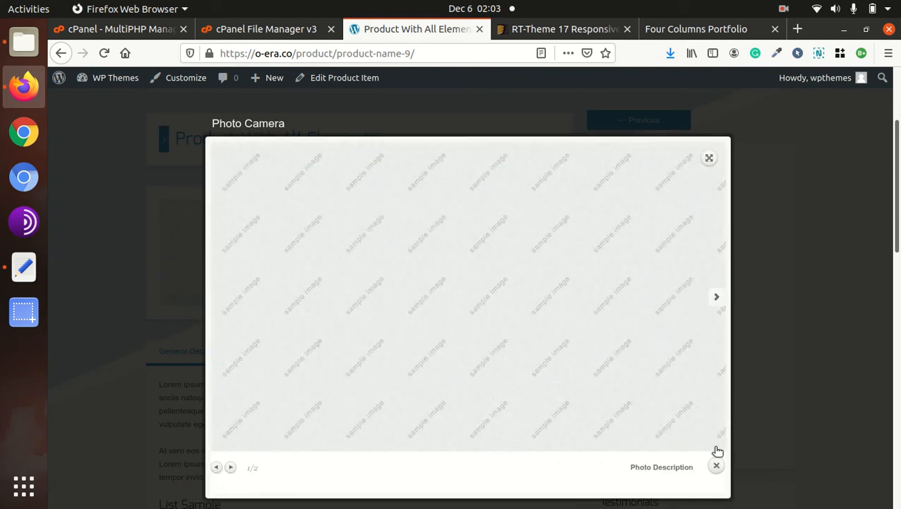
click(716, 467)
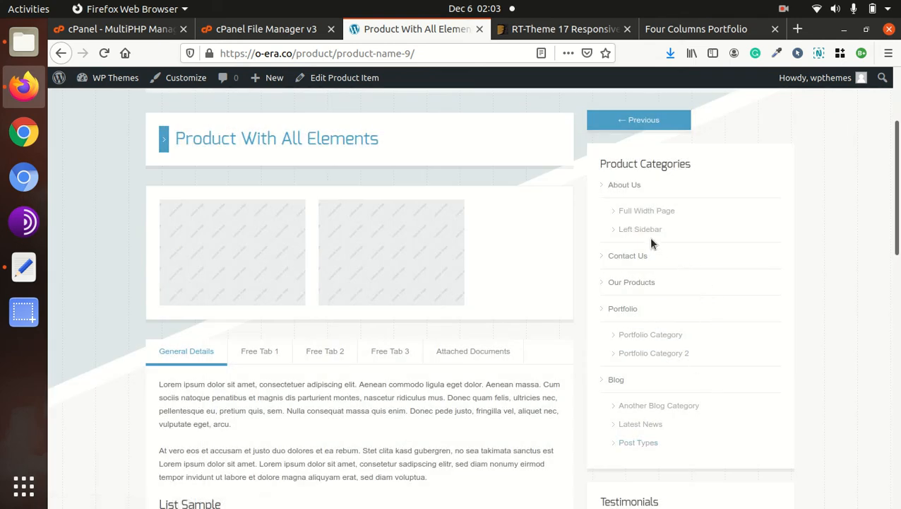
scroll(662, 244, down, 3)
scroll(662, 246, up, 4)
scroll(662, 247, up, 2)
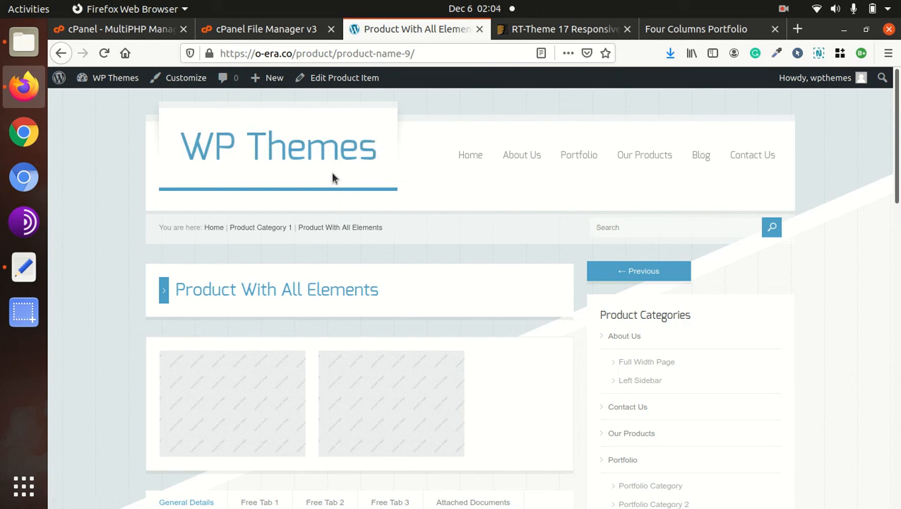
Open the theme's original demo site through the Home link and look over its slider and navigation submenus.
click(472, 159)
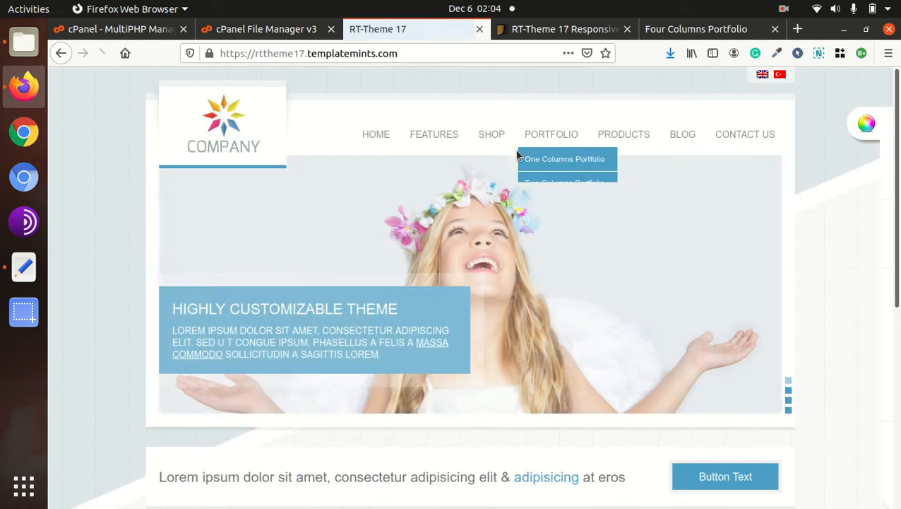
mouse_move(625, 135)
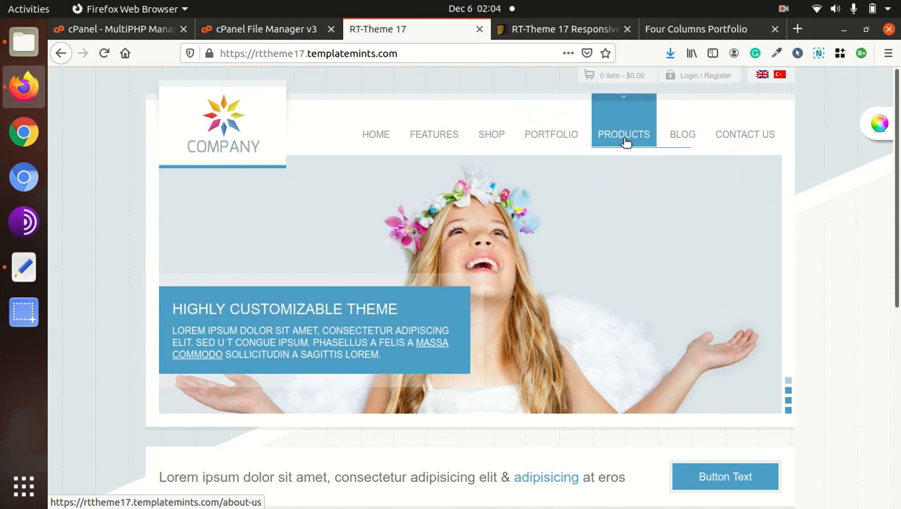
mouse_move(495, 148)
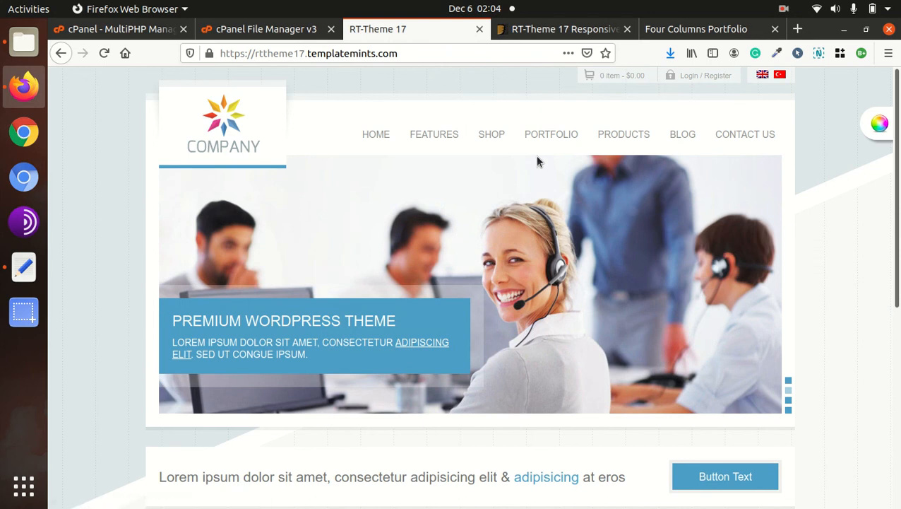
scroll(536, 162, down, 1)
scroll(537, 162, up, 1)
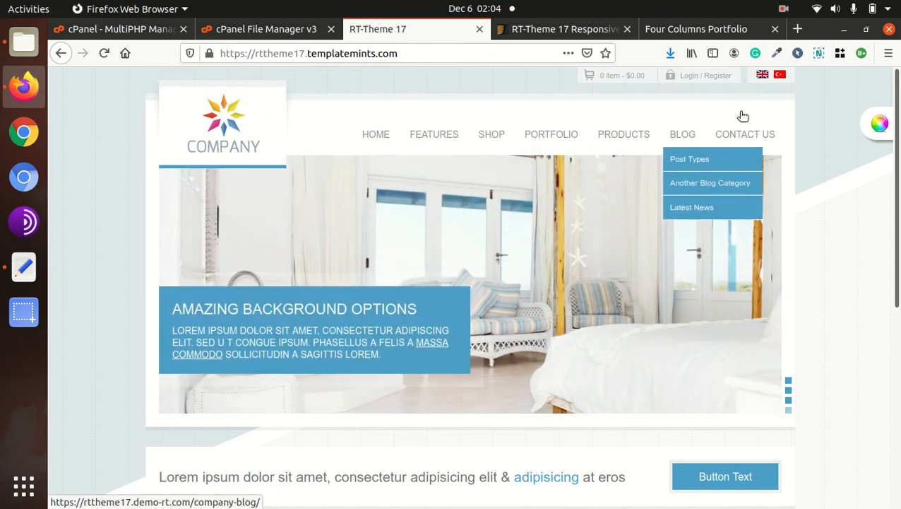
mouse_move(465, 113)
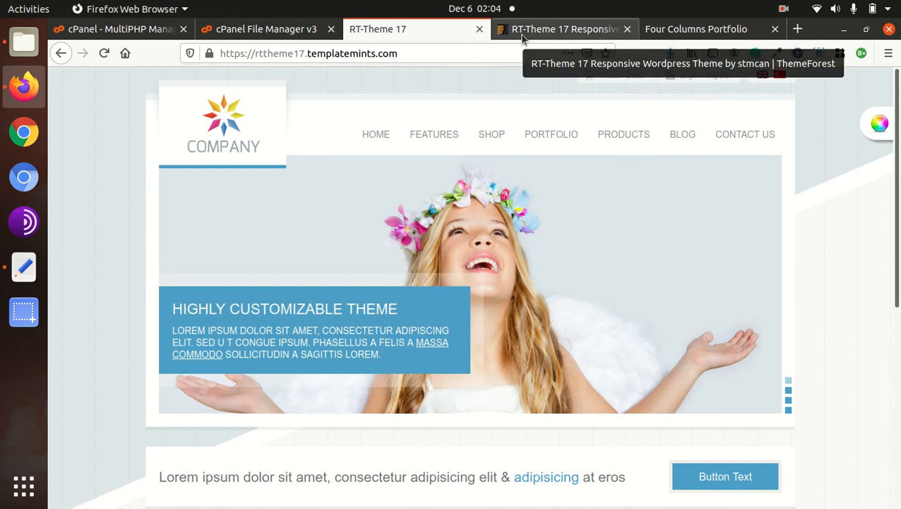
Reopen the last closed tab and load the o-era.co home page in it.
key(ctrl+shift+t)
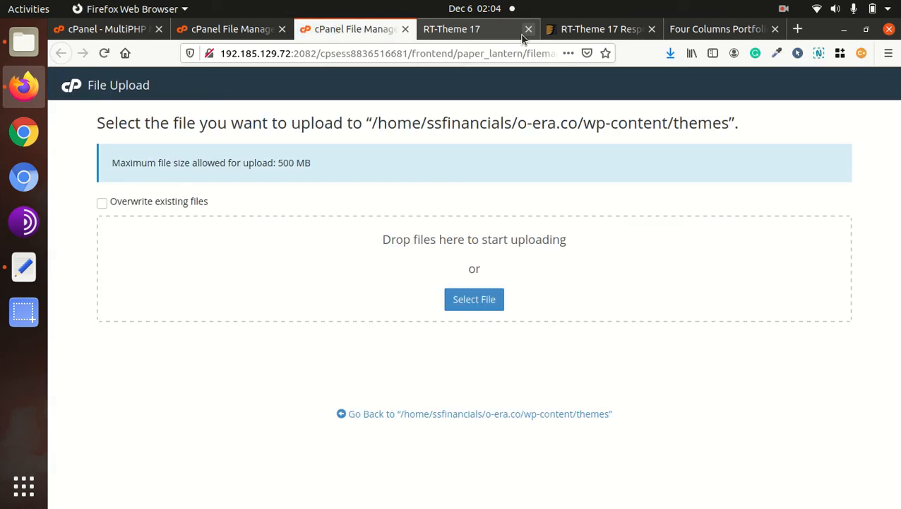
key(ctrl+shift+p)
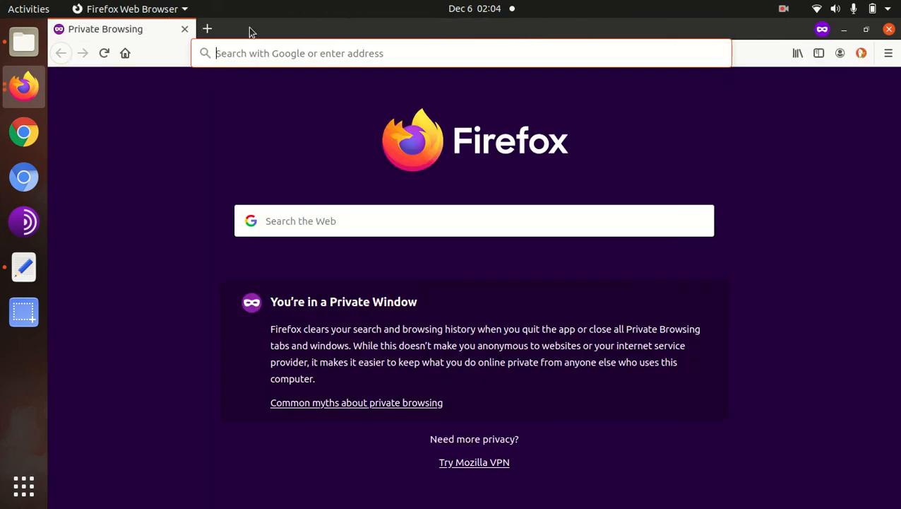
key(ctrl+w)
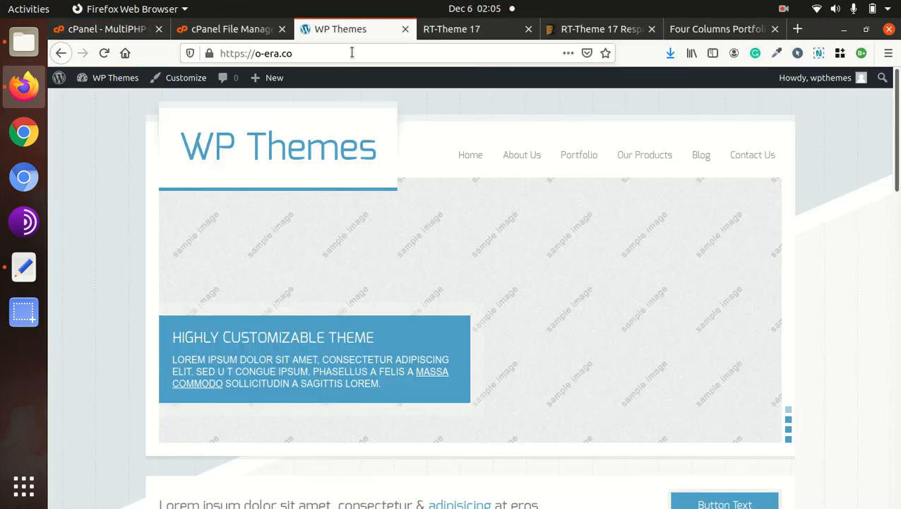
Examine the WP Themes home page, including its navigation submenus, slider, content boxes and footer widgets.
mouse_move(689, 173)
mouse_move(501, 163)
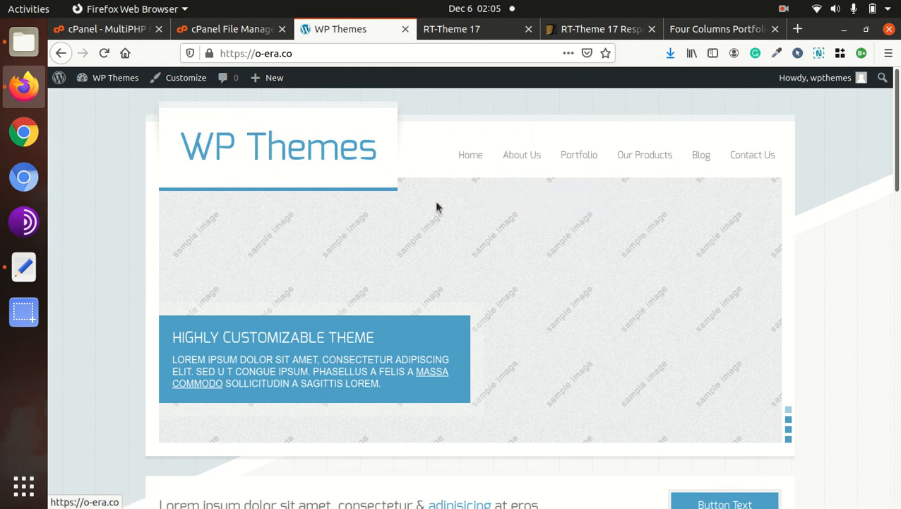
scroll(432, 195, down, 3)
scroll(436, 222, down, 10)
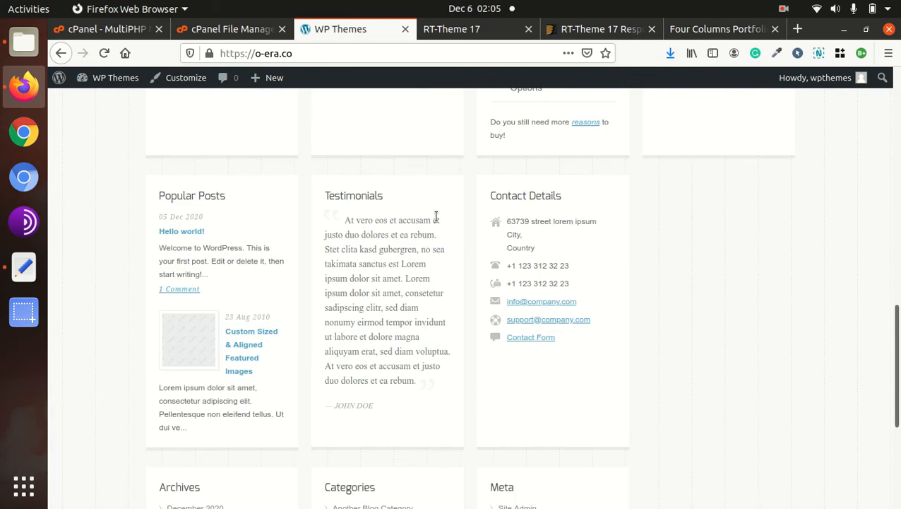
scroll(435, 219, down, 4)
scroll(436, 222, up, 13)
scroll(436, 222, up, 4)
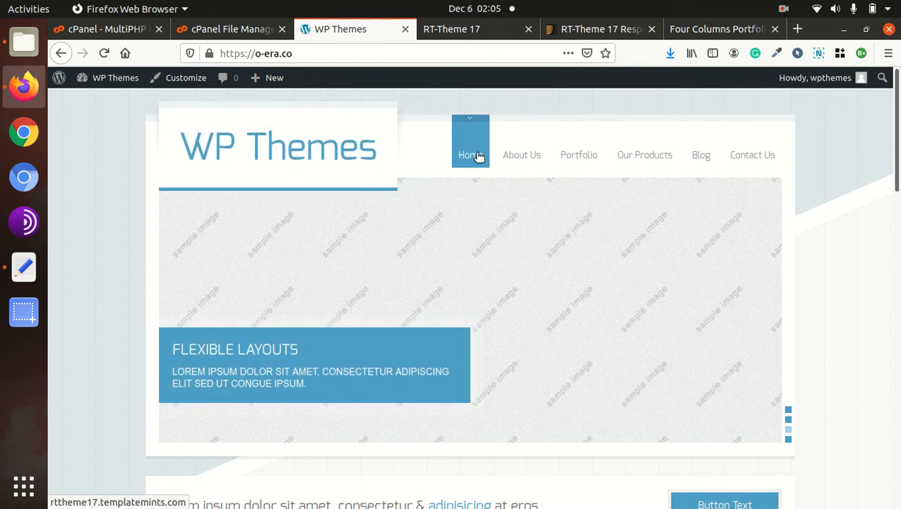
mouse_move(519, 149)
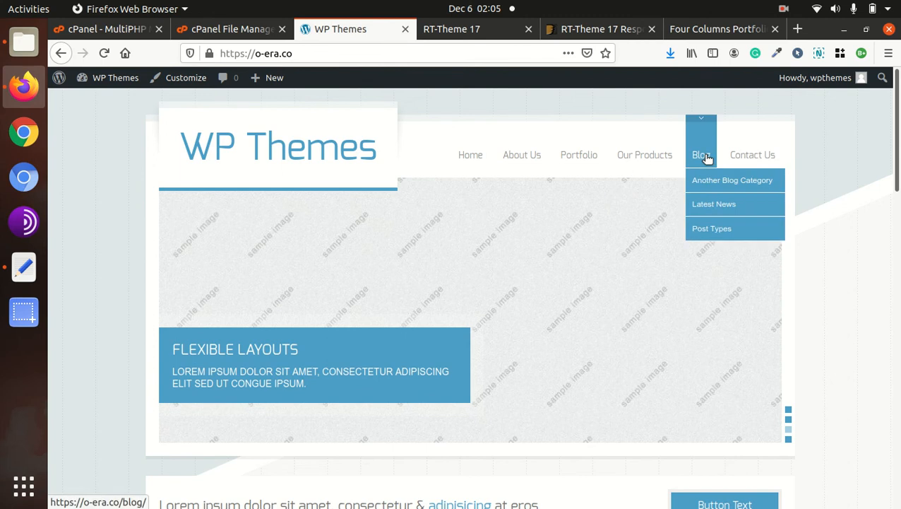
scroll(744, 366, down, 5)
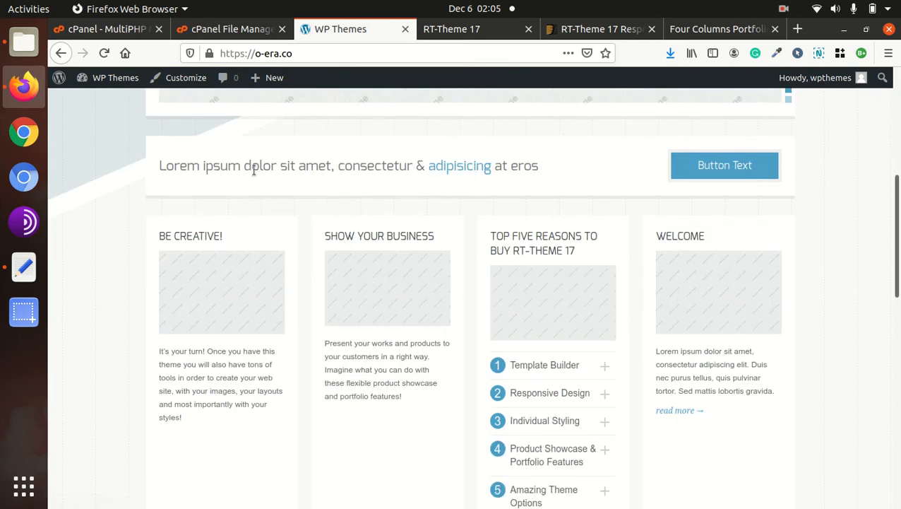
scroll(253, 183, down, 3)
scroll(560, 240, down, 3)
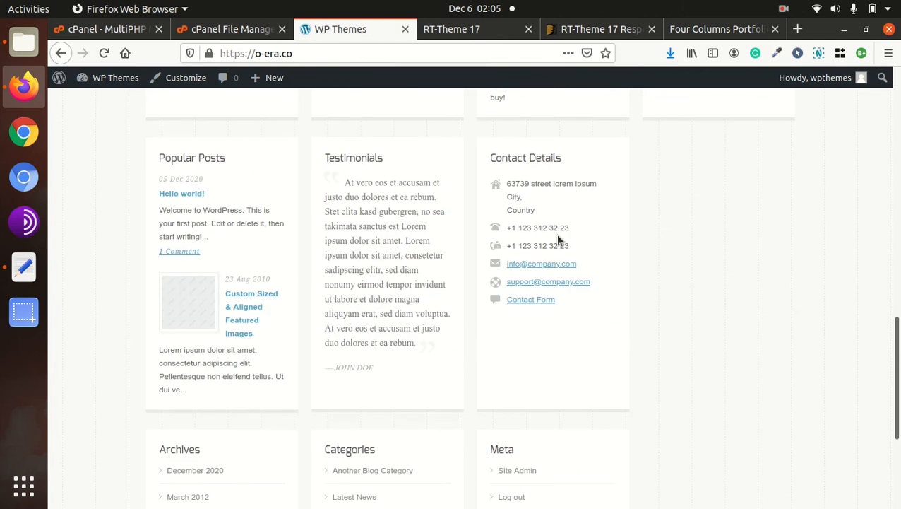
scroll(558, 239, up, 15)
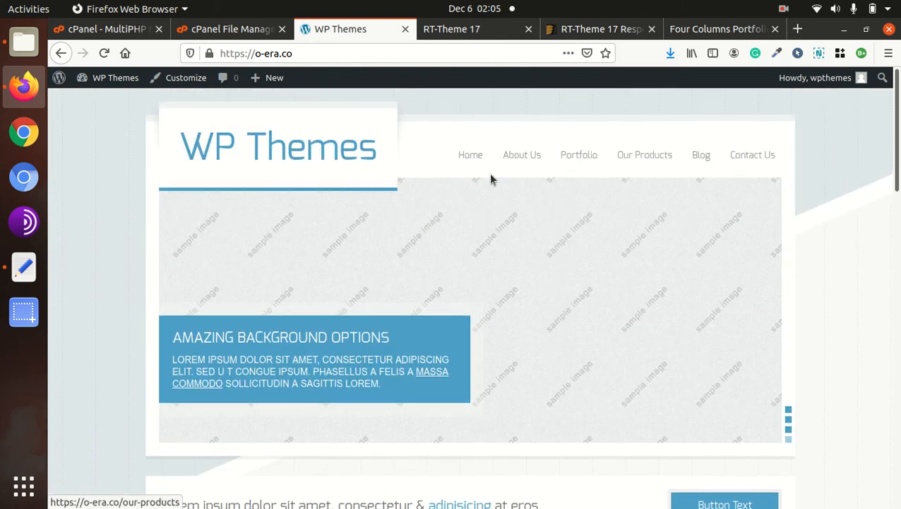
Go to the WordPress dashboard and open the RT-Theme 17 General Options.
mouse_move(105, 77)
click(98, 103)
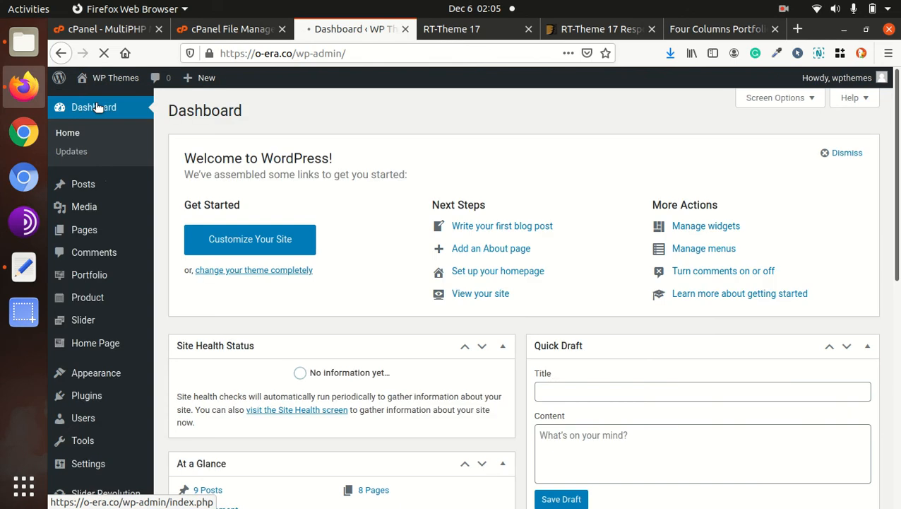
scroll(106, 360, down, 5)
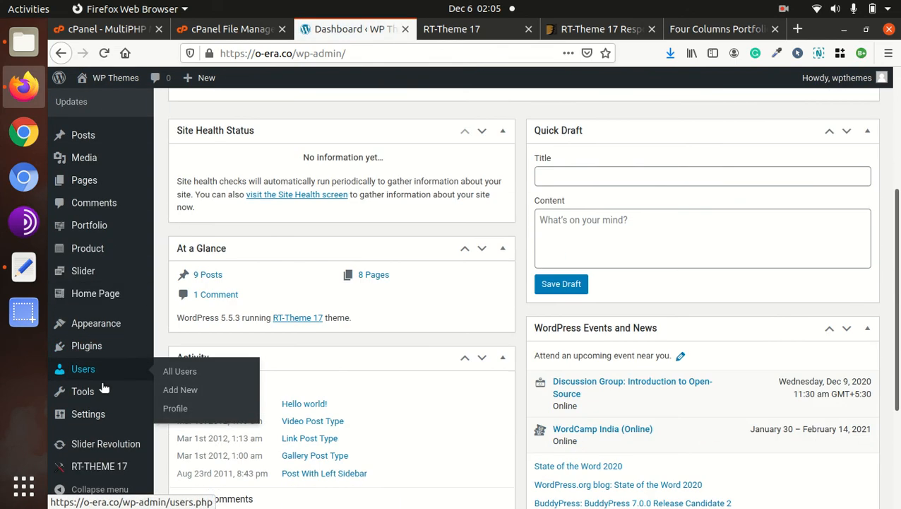
mouse_move(98, 472)
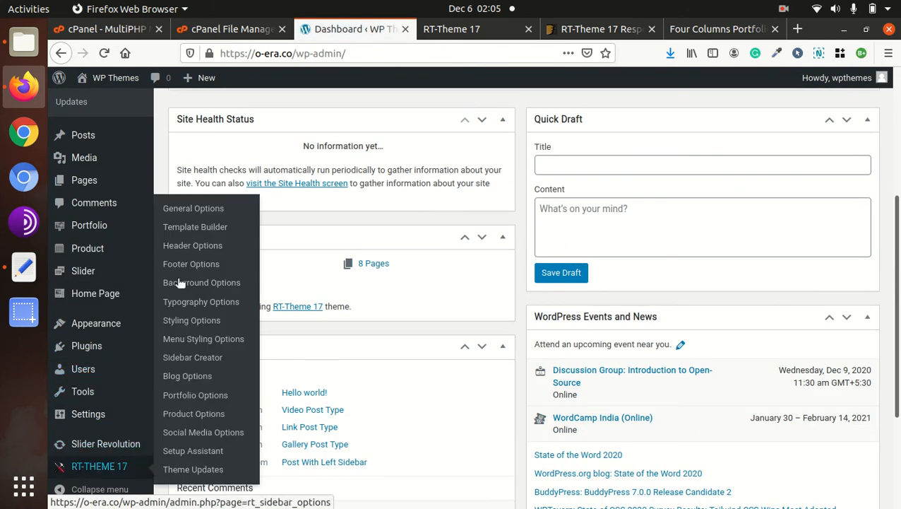
click(171, 209)
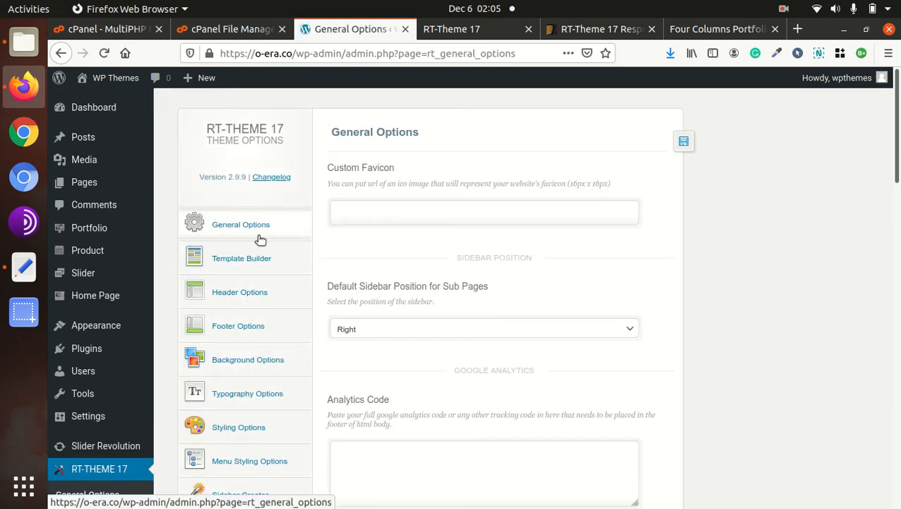
click(279, 233)
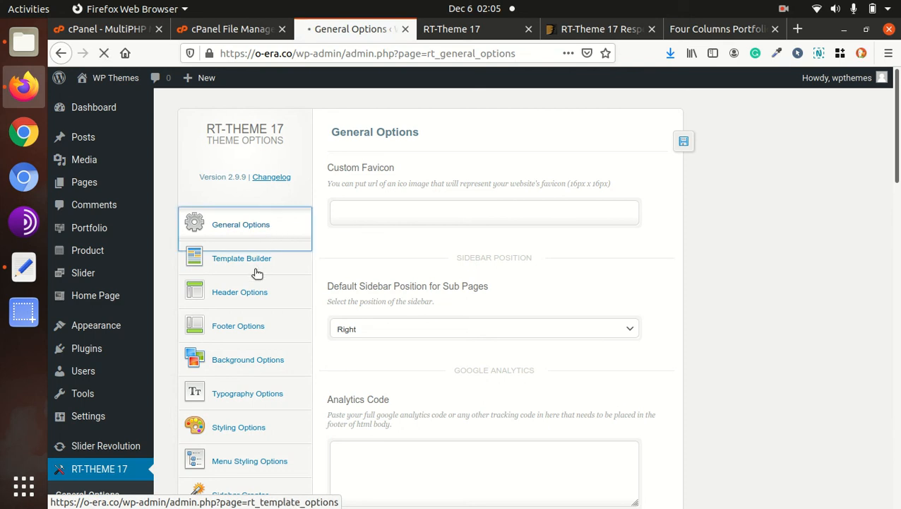
Open the Template Builder and expand the Default Home Page Template to view its page layout and module settings.
scroll(261, 247, down, 3)
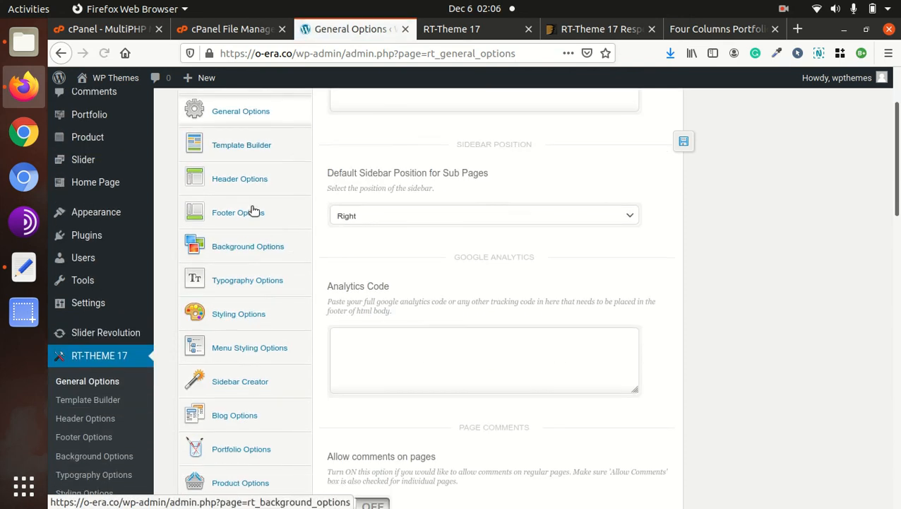
click(243, 157)
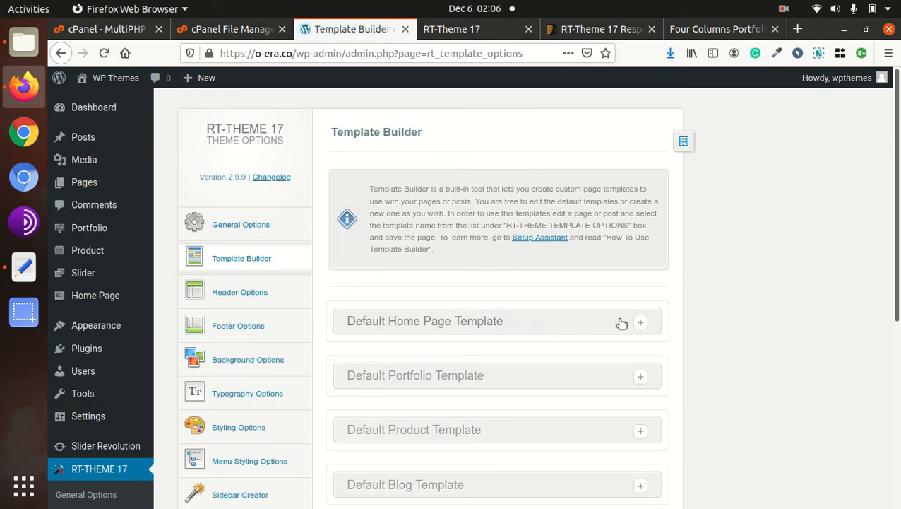
scroll(563, 322, down, 3)
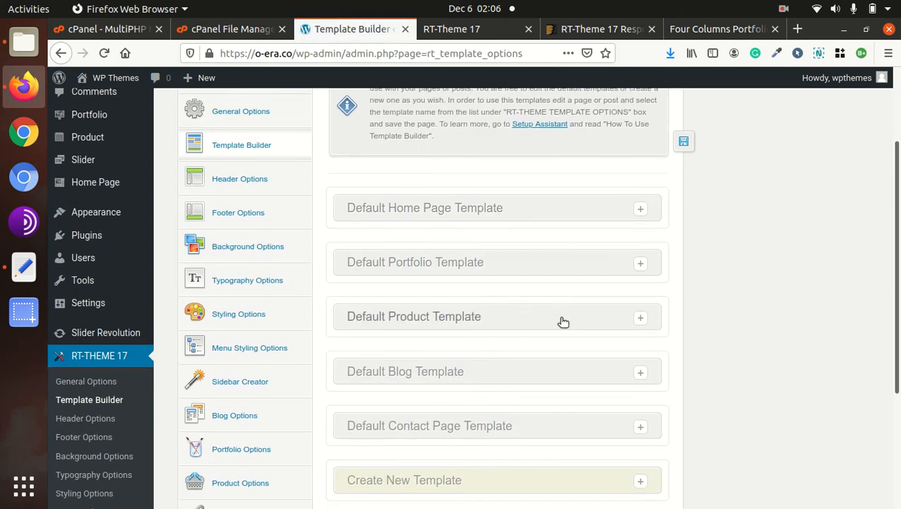
click(580, 212)
scroll(580, 216, down, 3)
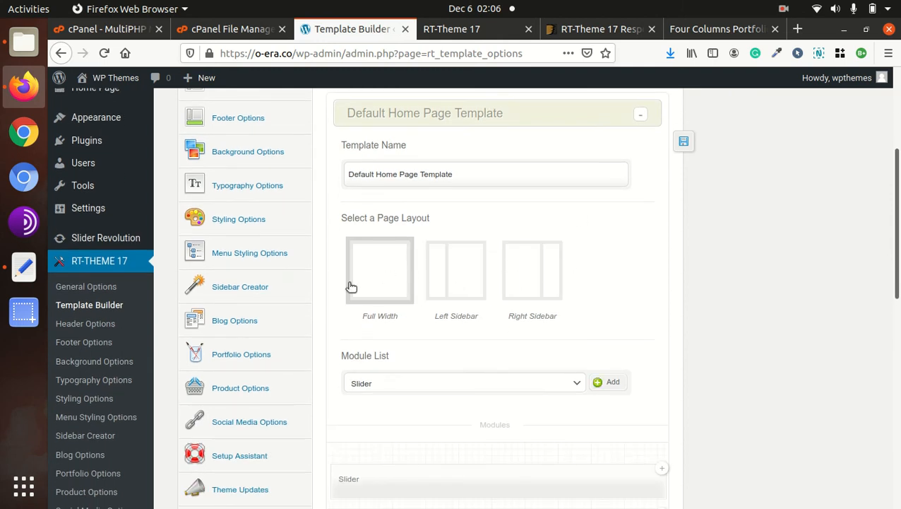
scroll(395, 283, up, 3)
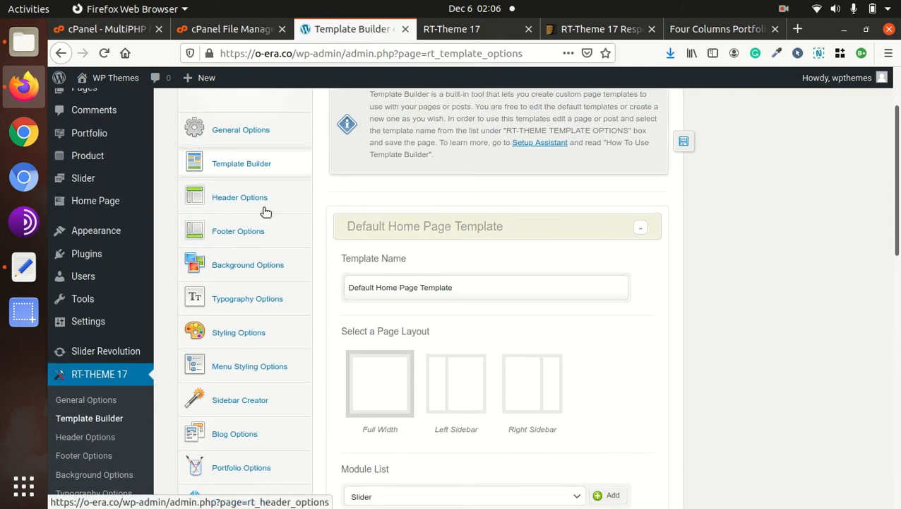
Look through the theme's Header Options, Footer Options and Background Options pages.
click(240, 206)
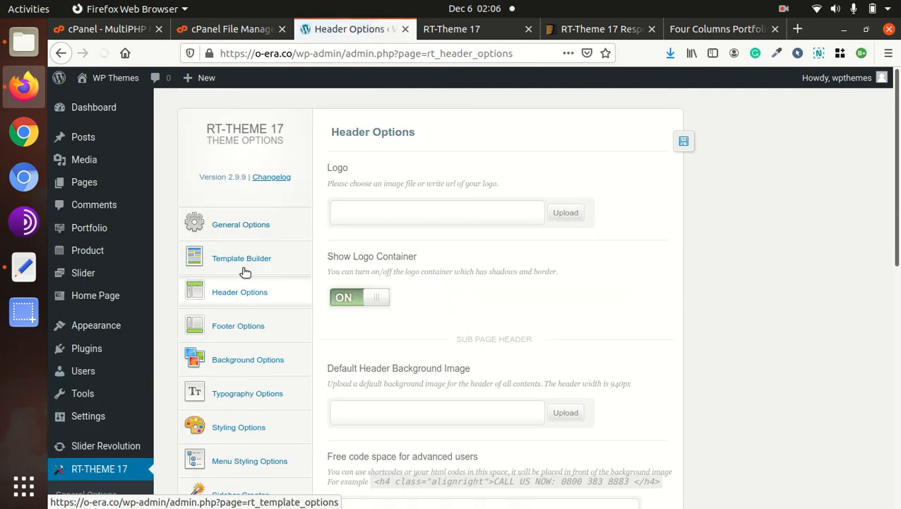
click(229, 331)
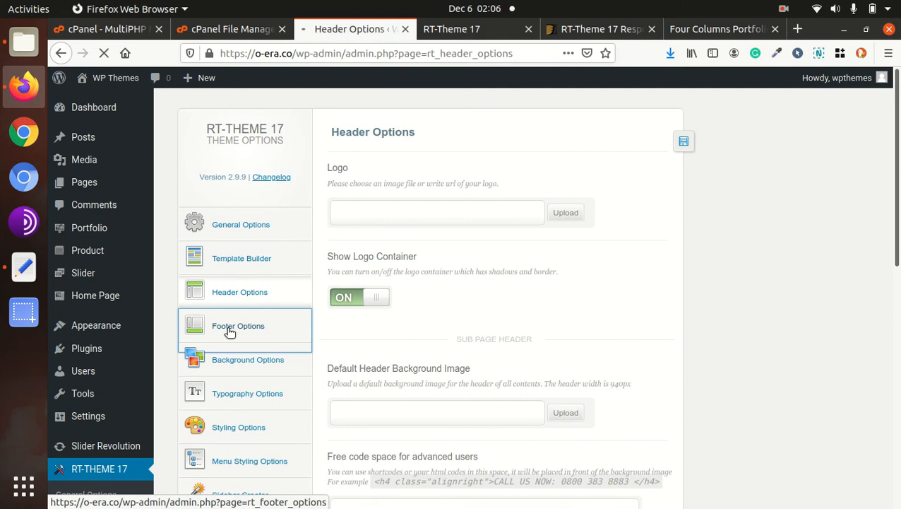
scroll(230, 332, down, 3)
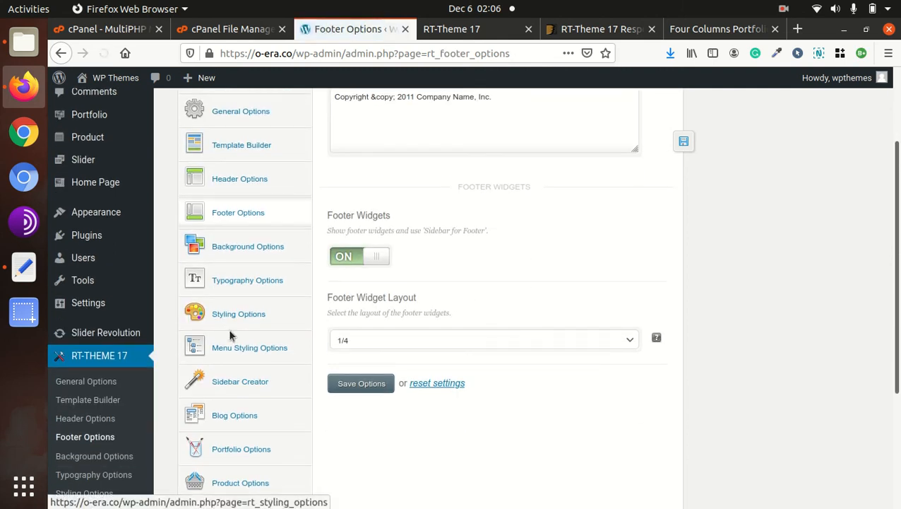
click(248, 249)
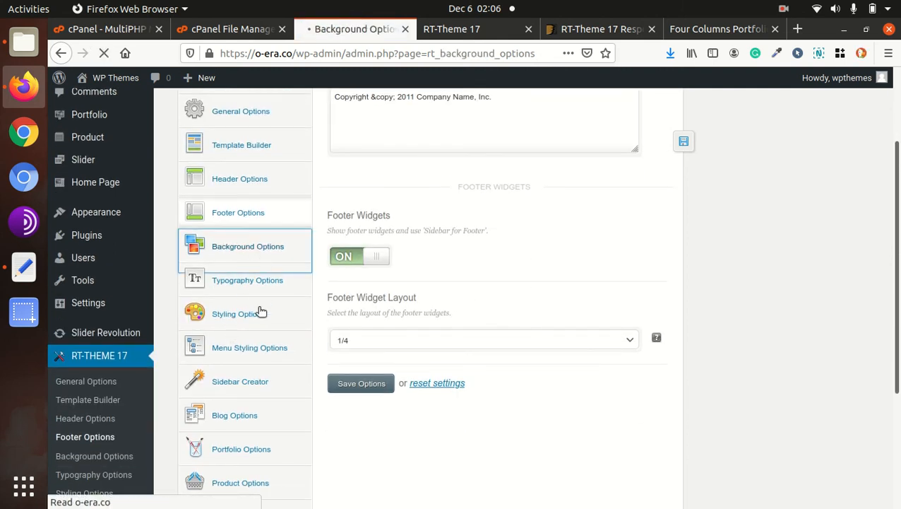
scroll(253, 364, down, 4)
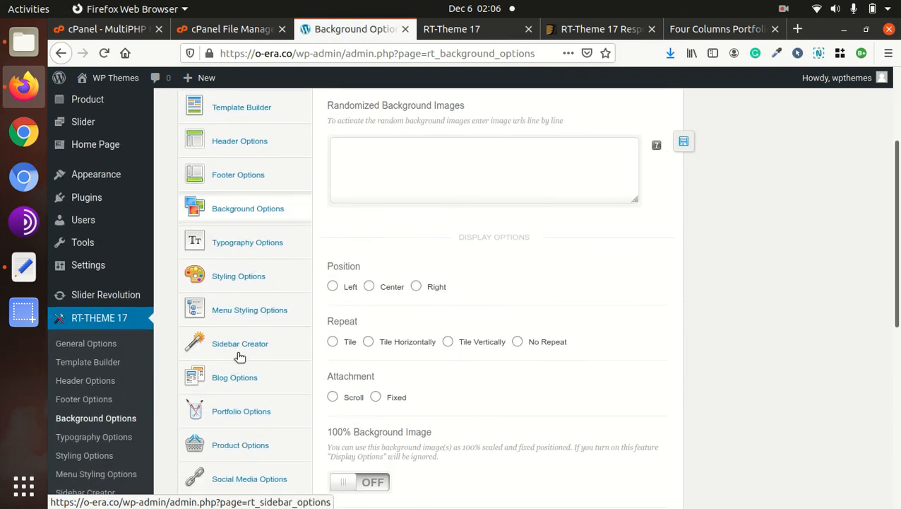
scroll(234, 360, down, 3)
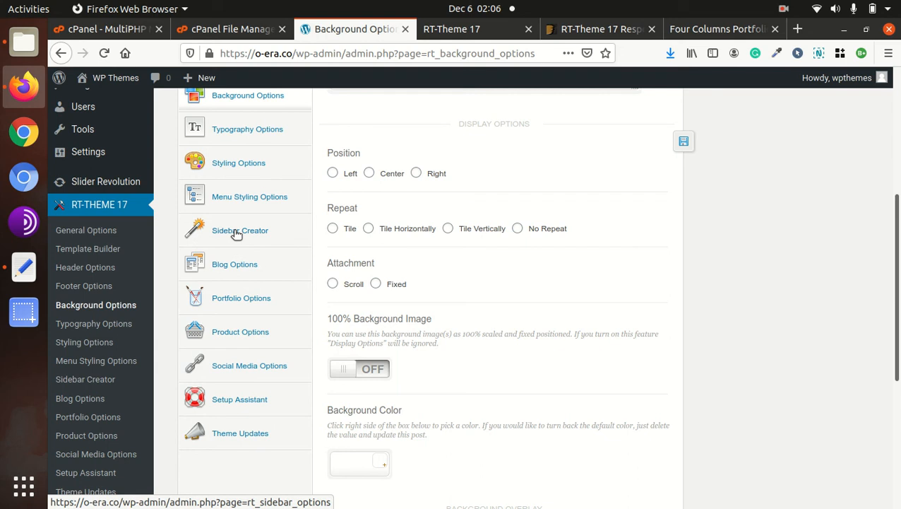
Review the theme's Product Options listing settings and the color settings in Styling Options.
click(239, 336)
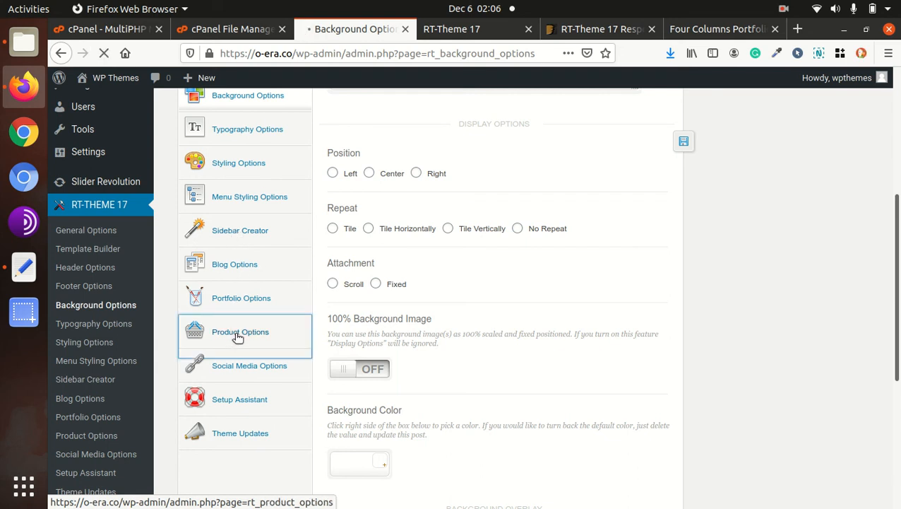
scroll(277, 322, down, 4)
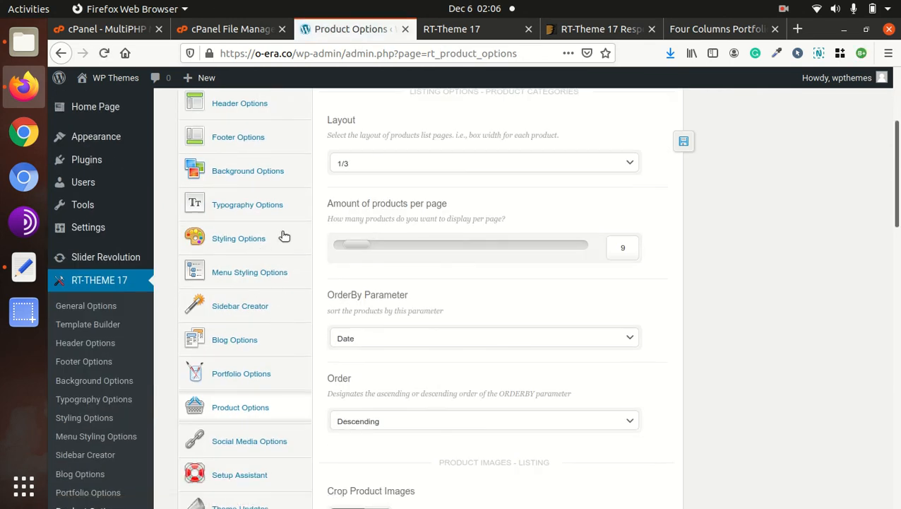
click(256, 243)
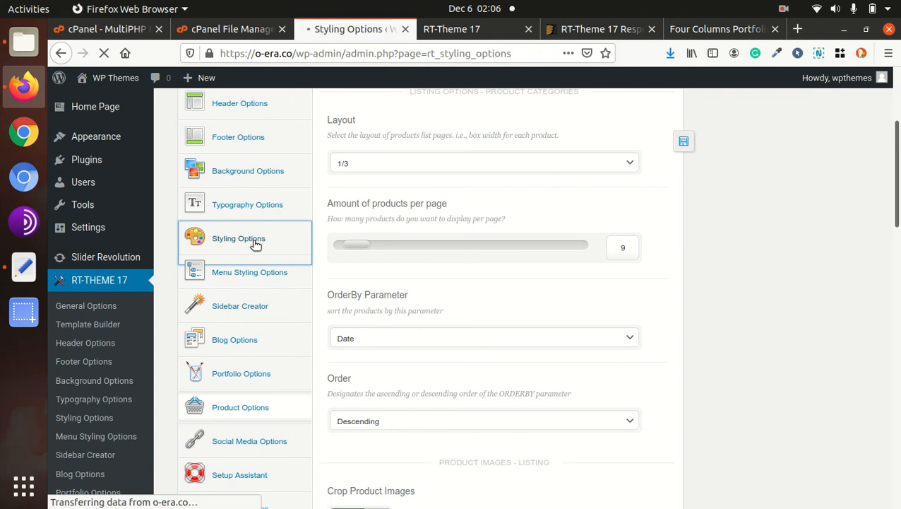
scroll(255, 246, down, 5)
scroll(255, 245, down, 1)
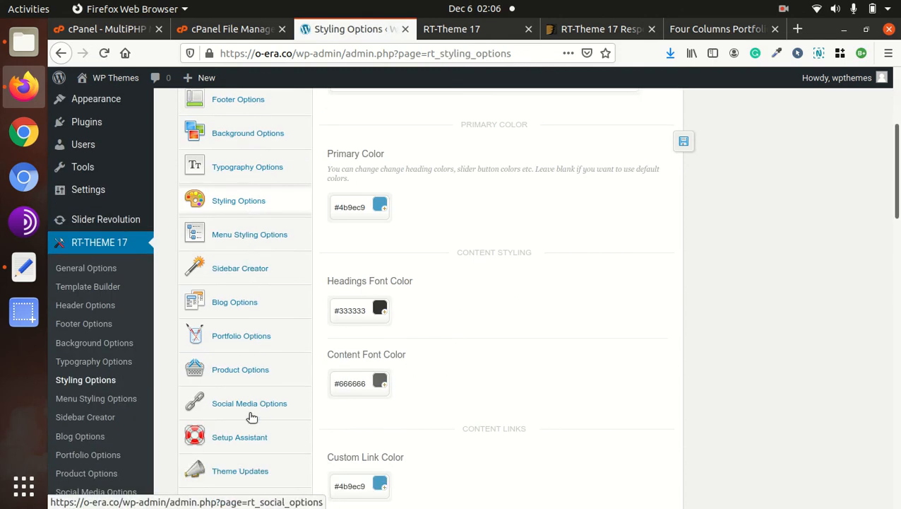
Open the theme's Setup Assistant and look through its list of how-to topics.
click(232, 446)
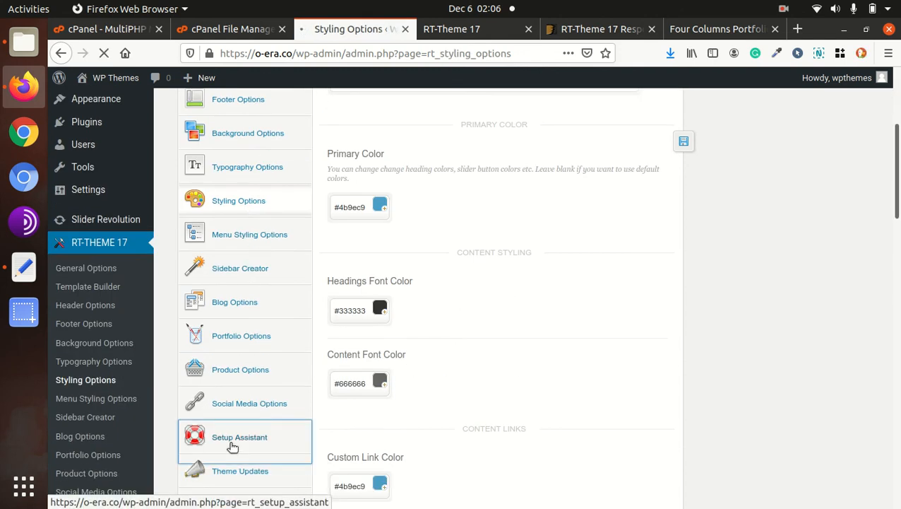
scroll(489, 235, down, 1)
scroll(489, 235, down, 5)
scroll(480, 268, up, 5)
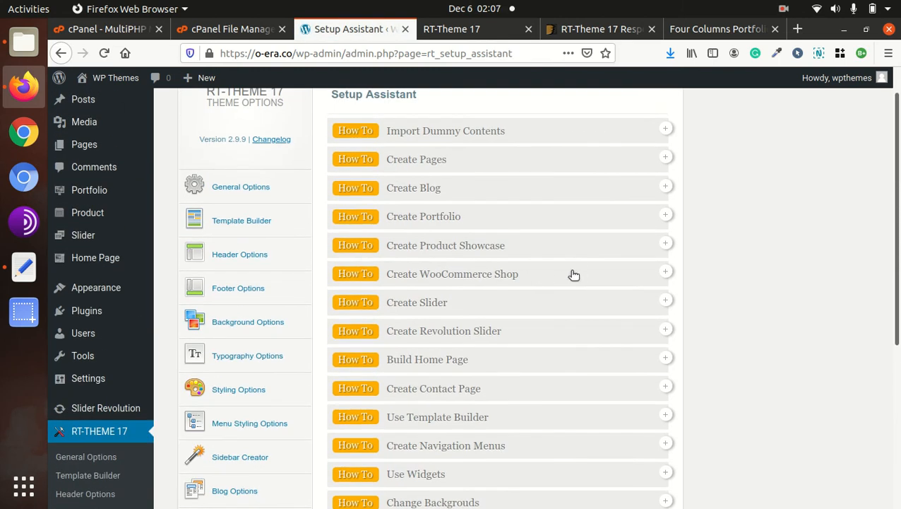
scroll(526, 282, up, 1)
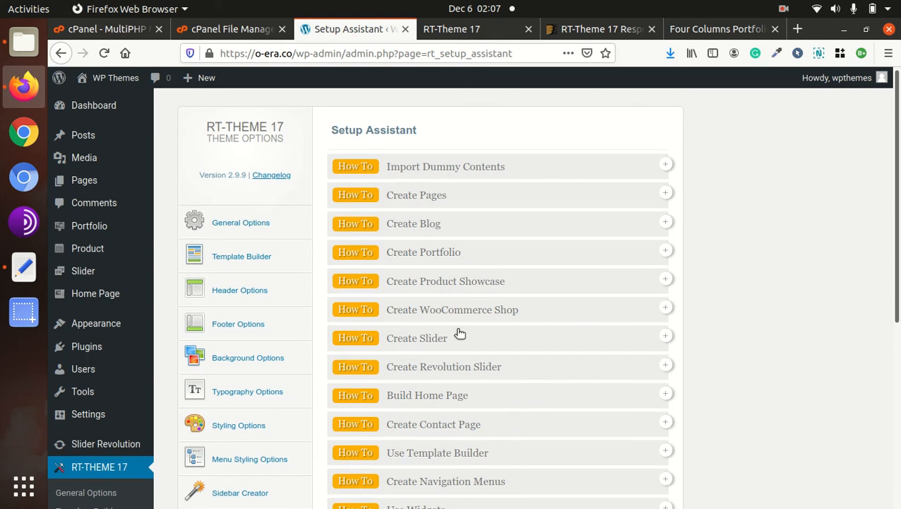
scroll(460, 333, down, 7)
scroll(460, 333, up, 7)
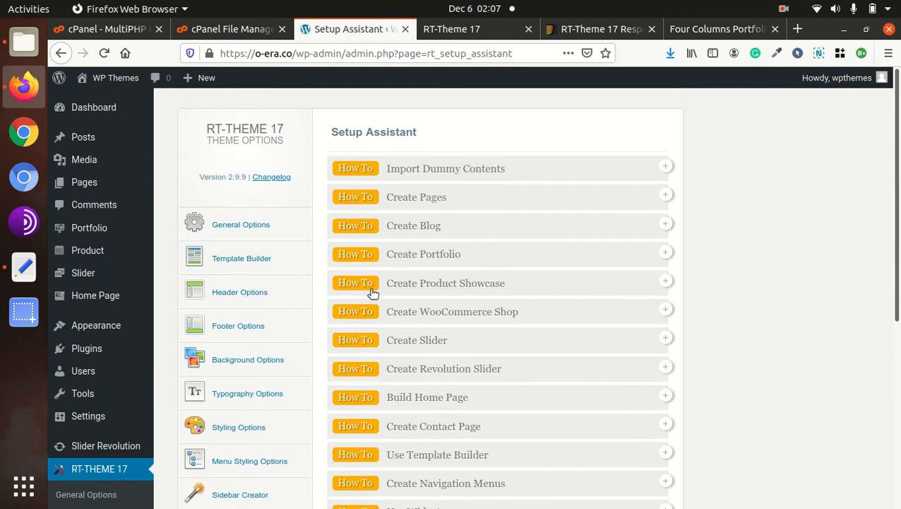
View the RT-Theme 17 demo home page and open the WP Themes site's front end in a new browser tab.
mouse_move(120, 111)
click(463, 31)
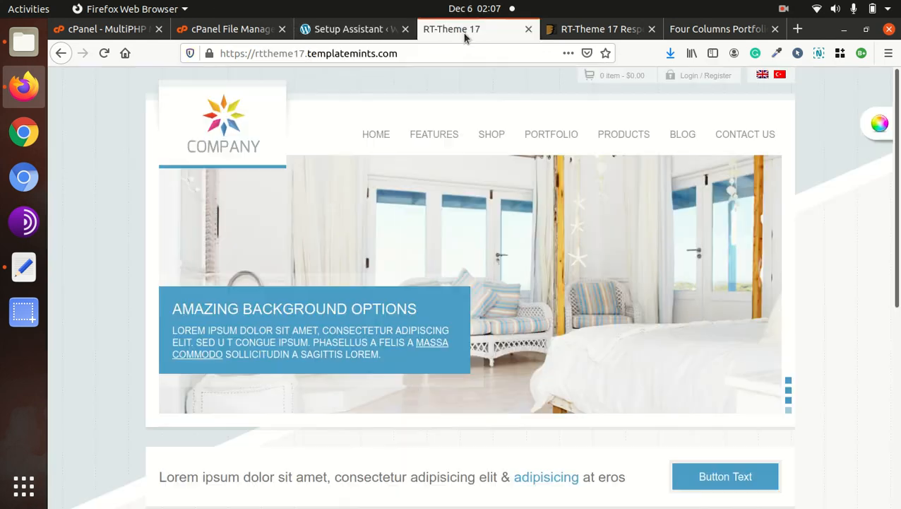
click(339, 30)
mouse_move(95, 79)
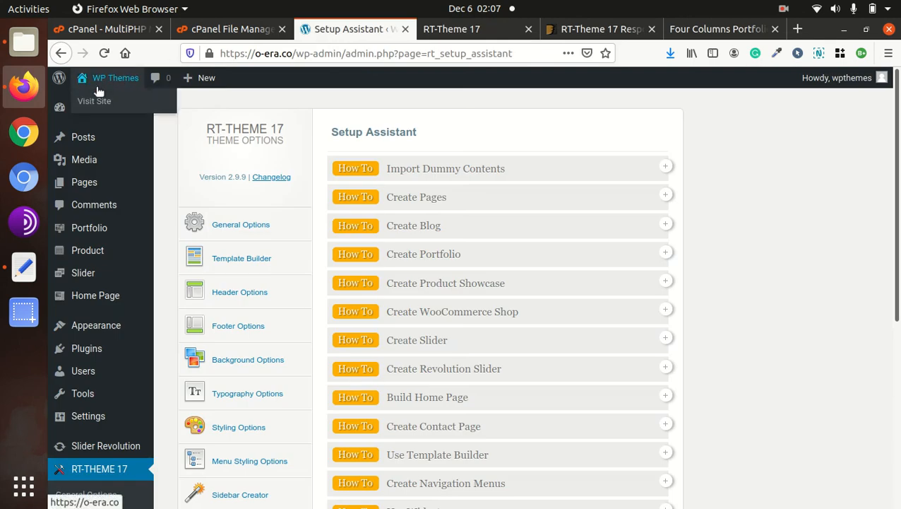
middle_click(95, 104)
click(399, 29)
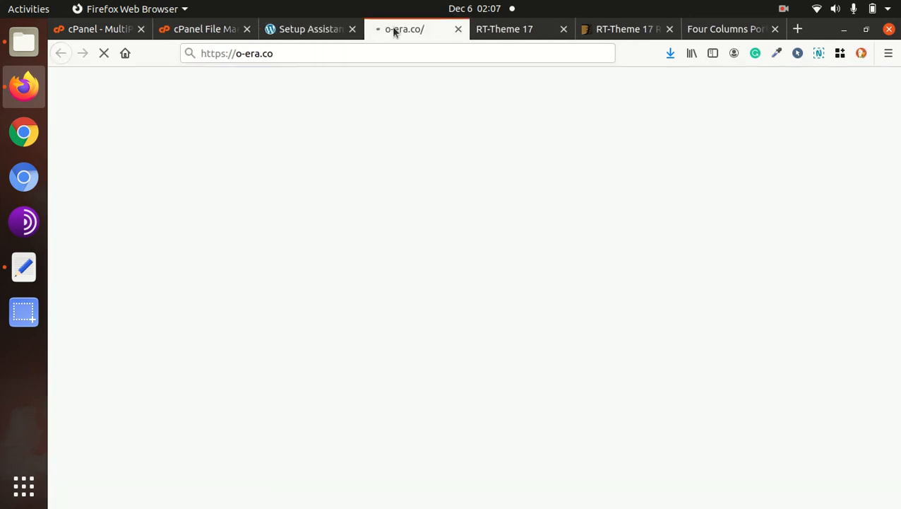